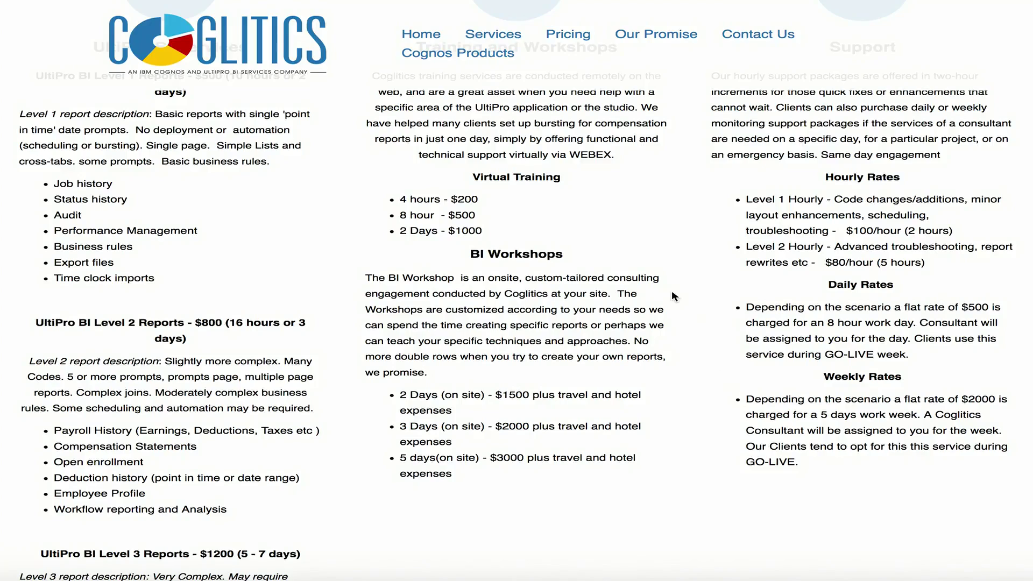
pyautogui.scroll(1, 672, 295)
pyautogui.scroll(-2, 671, 295)
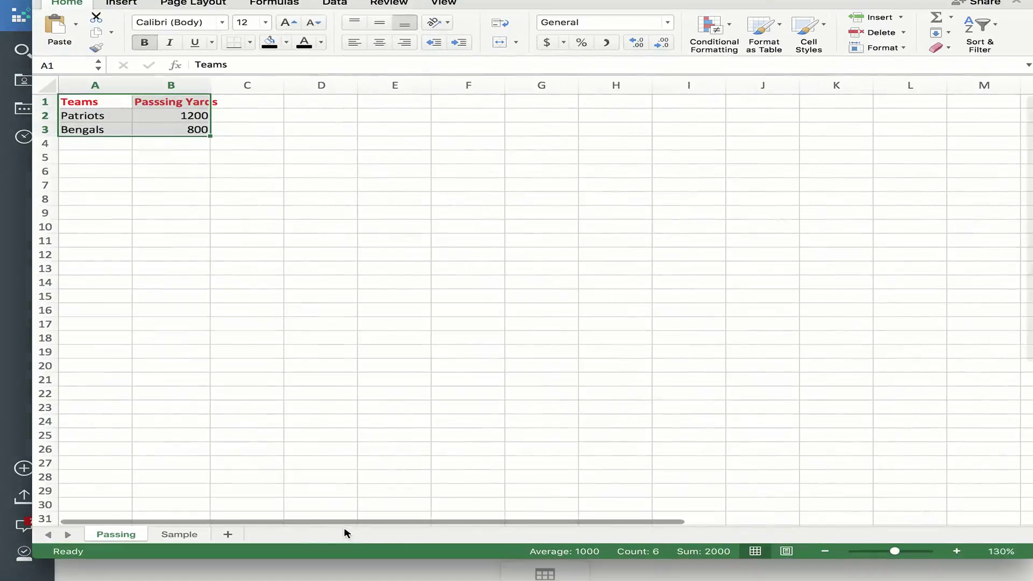
# Step: Open the Sample worksheet and compare the layouts of Report 1 and Report 2
pyautogui.click(168, 534)
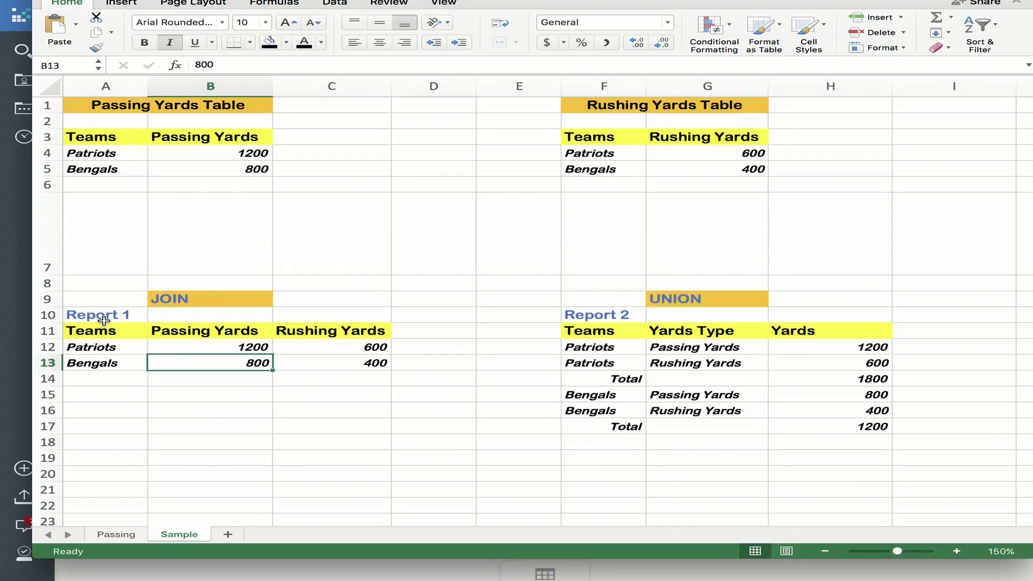
pyautogui.moveTo(93, 317); pyautogui.dragTo(355, 363)
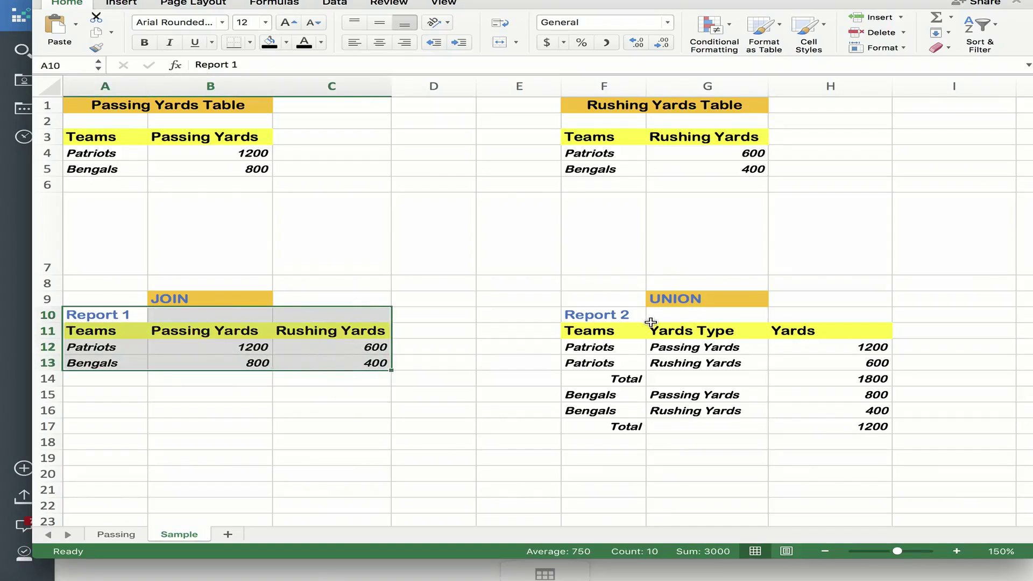
pyautogui.click(219, 359)
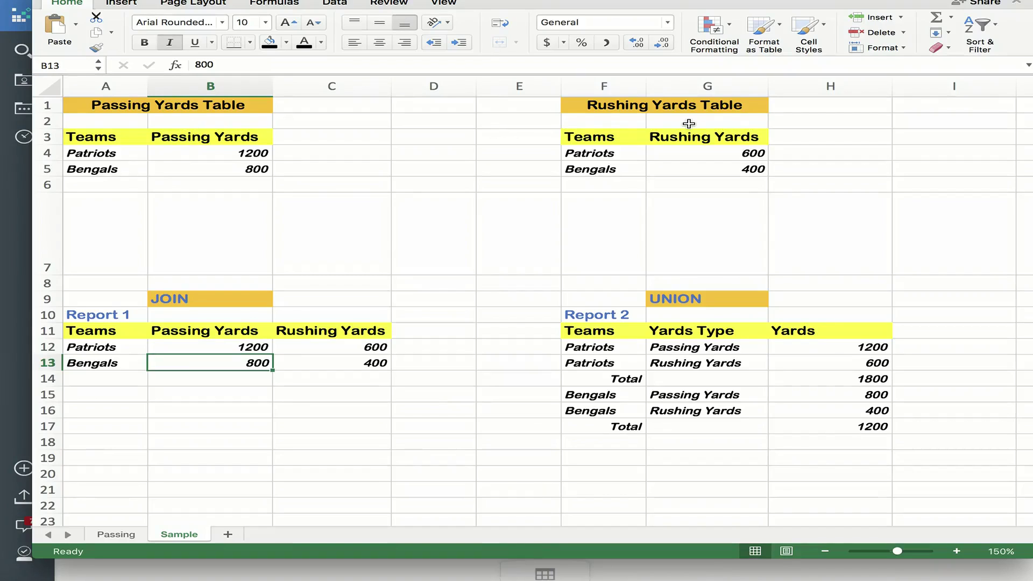
pyautogui.moveTo(85, 334); pyautogui.dragTo(344, 371)
pyautogui.click(78, 317)
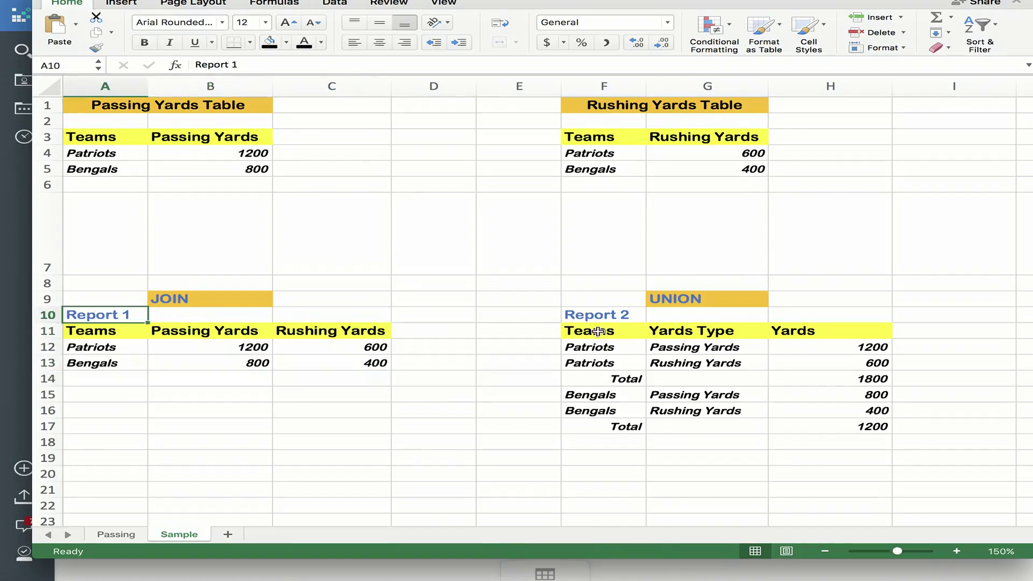
pyautogui.click(627, 317)
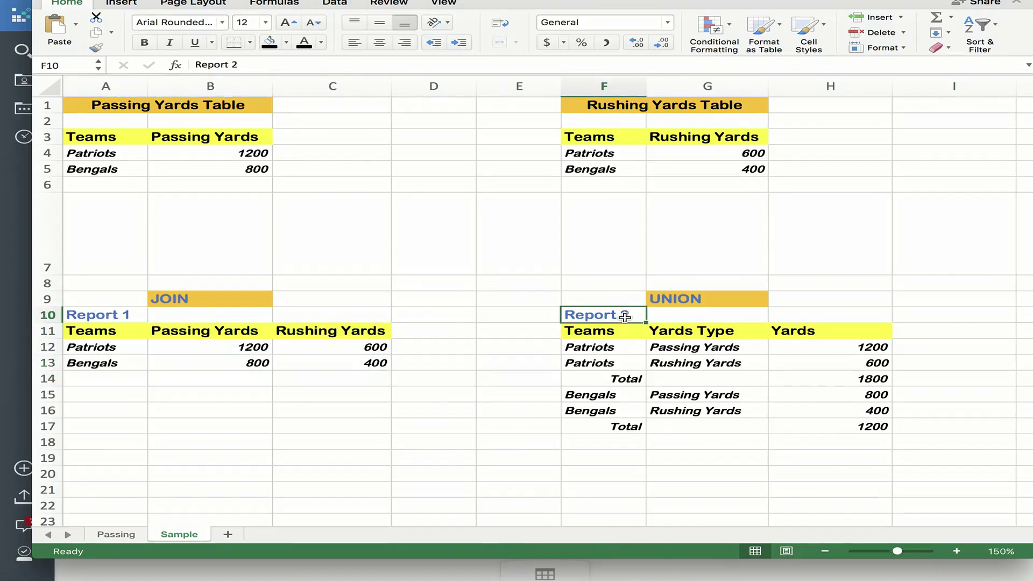
# Step: Examine the JOIN report's columns against the headings of the Passing Yards and Rushing Yards source tables
pyautogui.click(184, 300)
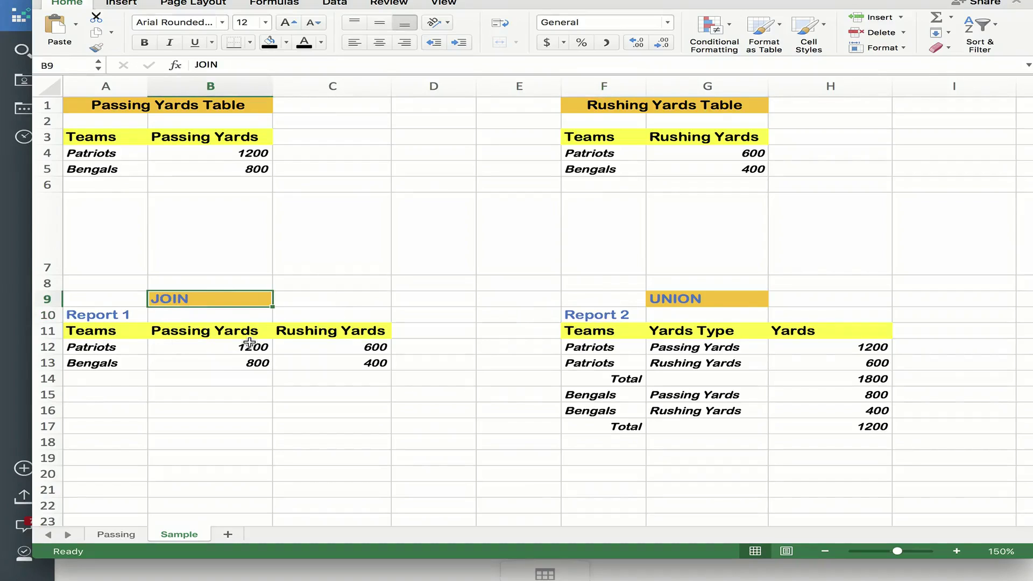
pyautogui.moveTo(100, 334); pyautogui.dragTo(321, 368)
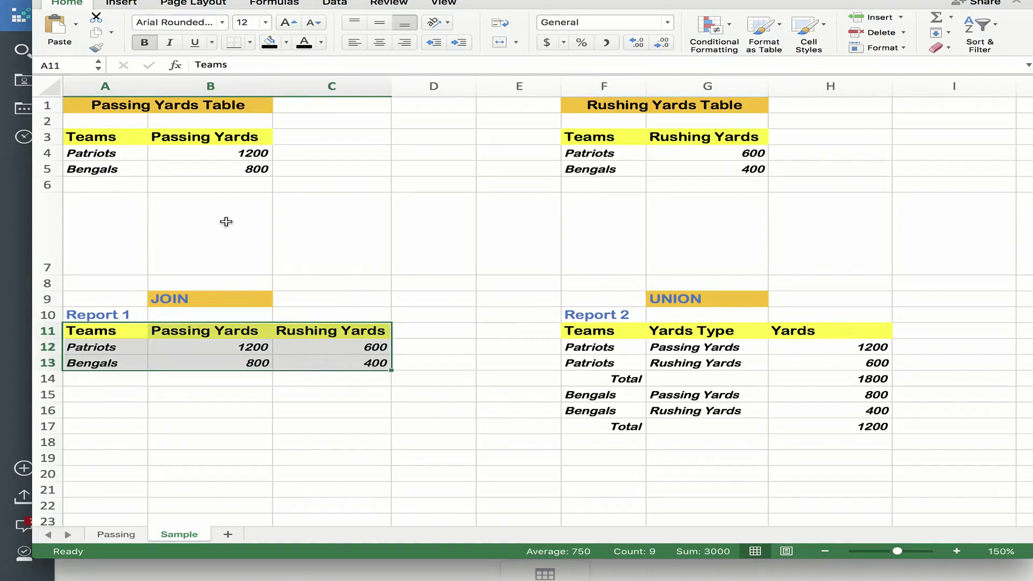
pyautogui.click(112, 333)
pyautogui.click(233, 330)
pyautogui.moveTo(233, 330); pyautogui.dragTo(316, 333)
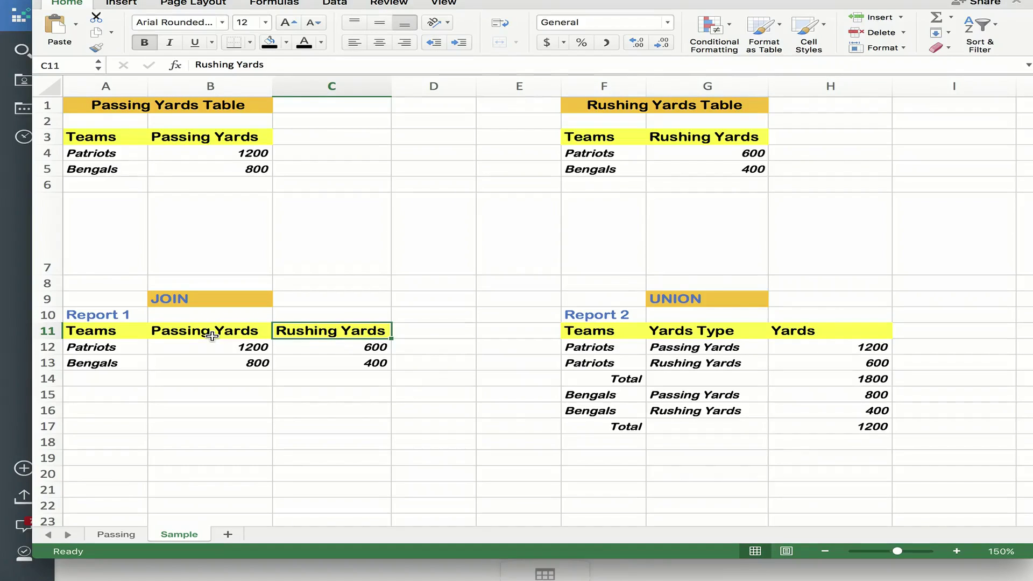
pyautogui.click(193, 138)
pyautogui.click(600, 138)
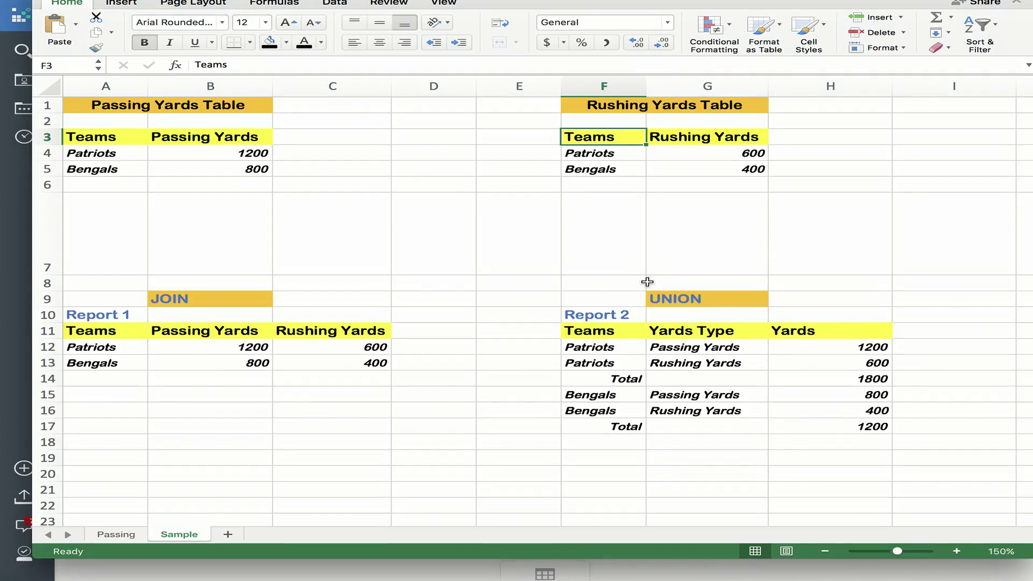
# Step: Examine how the UNION report stacks the Patriots' passing and rushing rows compared with the JOIN report
pyautogui.moveTo(600, 314); pyautogui.dragTo(879, 427)
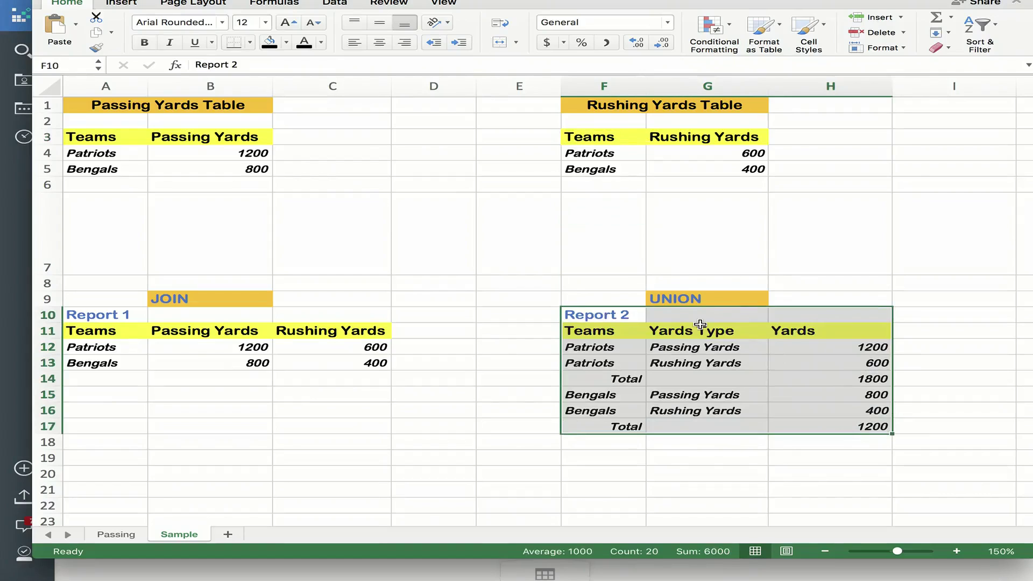
pyautogui.click(692, 350)
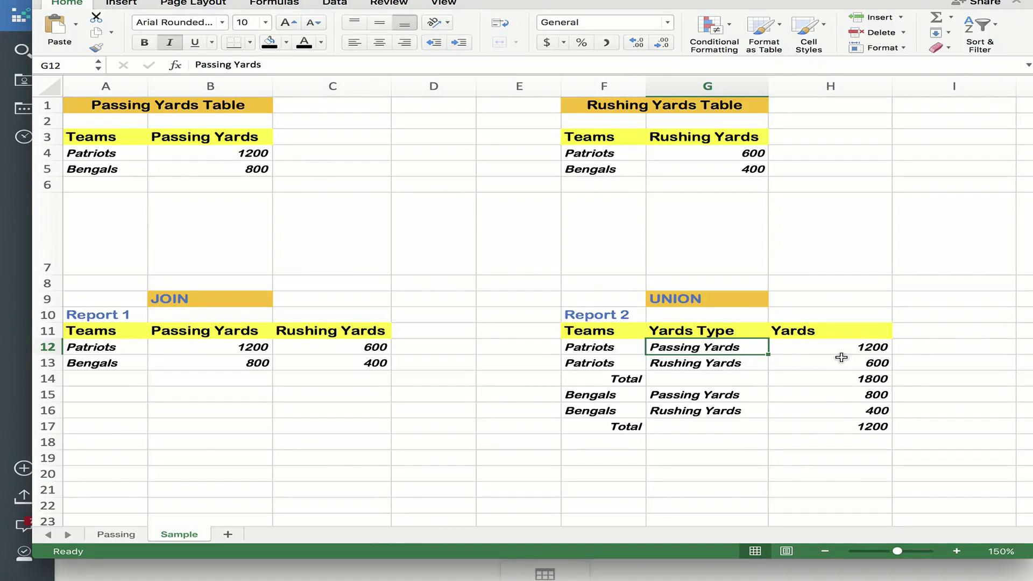
pyautogui.moveTo(586, 348); pyautogui.dragTo(791, 356)
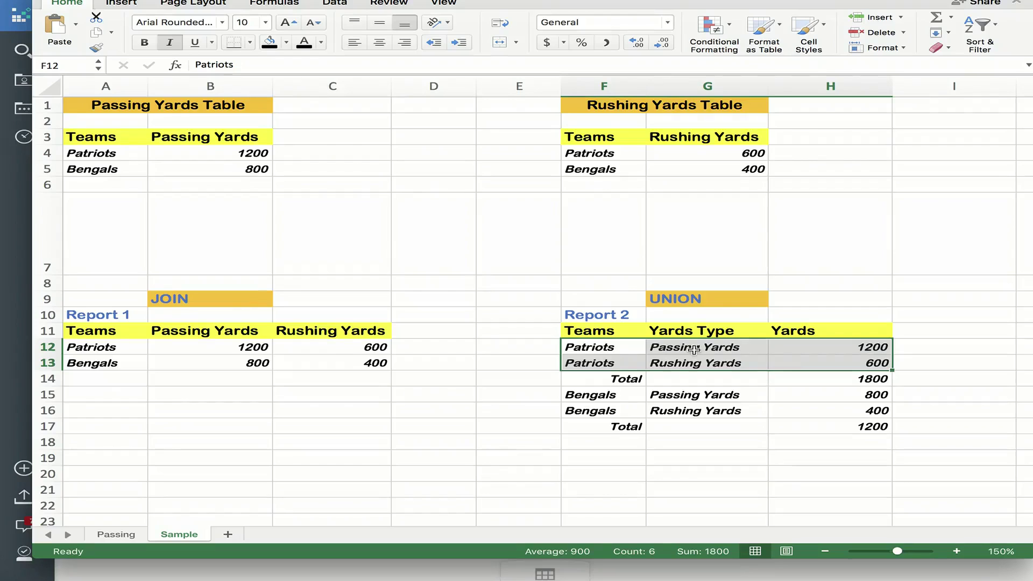
pyautogui.click(233, 296)
pyautogui.click(694, 299)
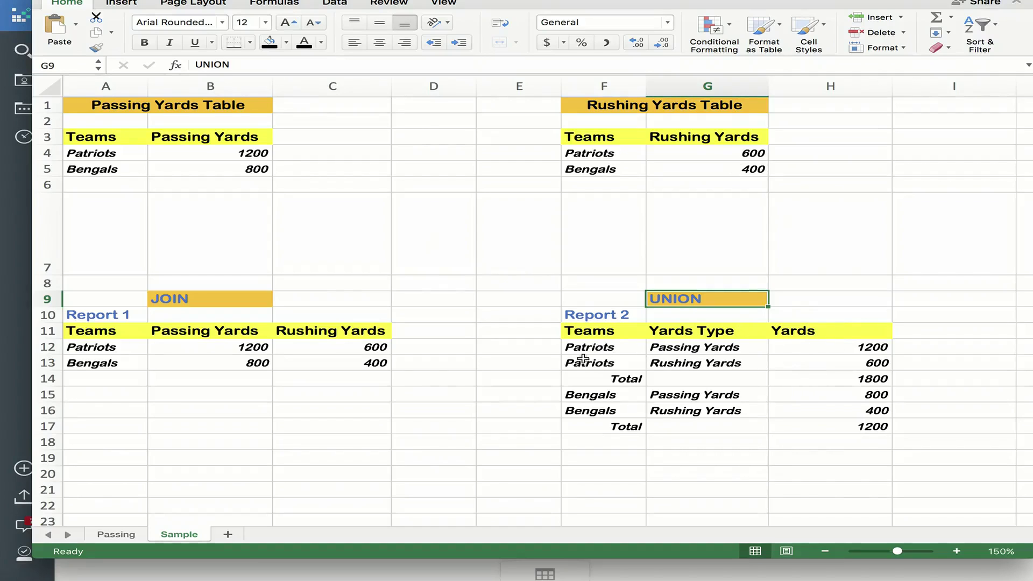
# Step: Trace the Patriots' passing and rushing yards from the source tables to their rows and total in the UNION report
pyautogui.click(247, 139)
pyautogui.click(673, 137)
pyautogui.click(104, 155)
pyautogui.click(208, 155)
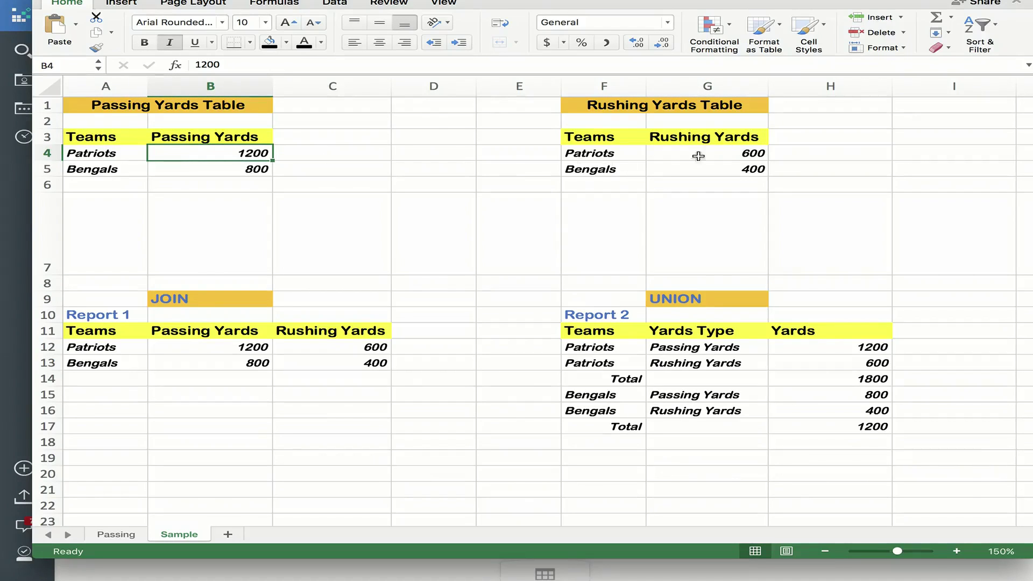
pyautogui.click(734, 154)
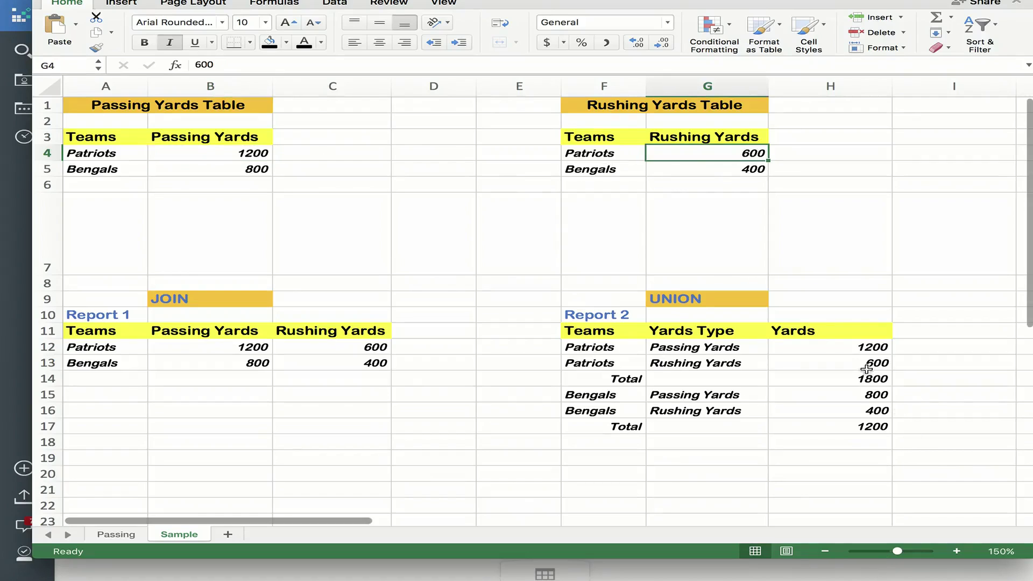
pyautogui.click(863, 349)
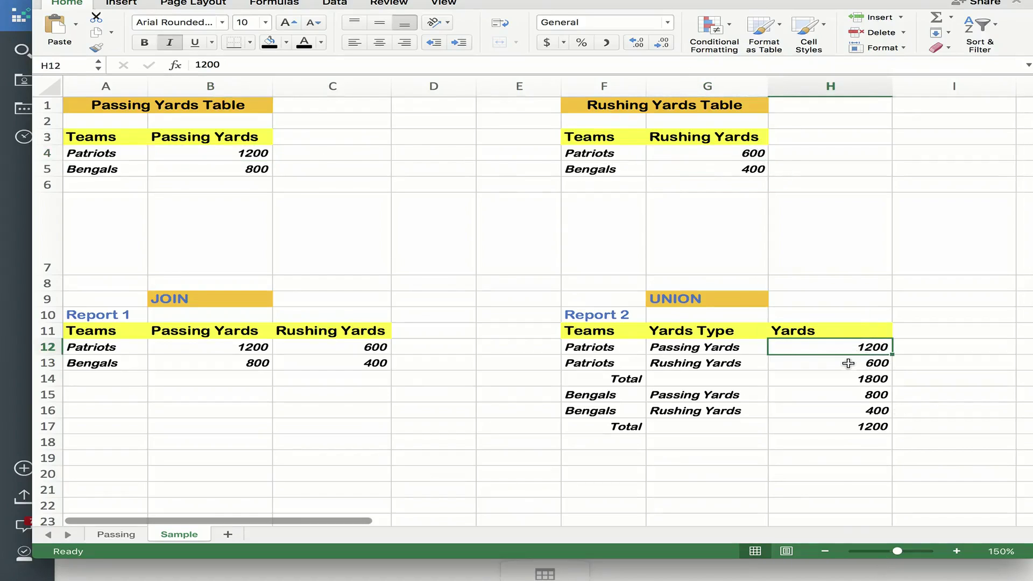
pyautogui.moveTo(849, 346); pyautogui.dragTo(846, 377)
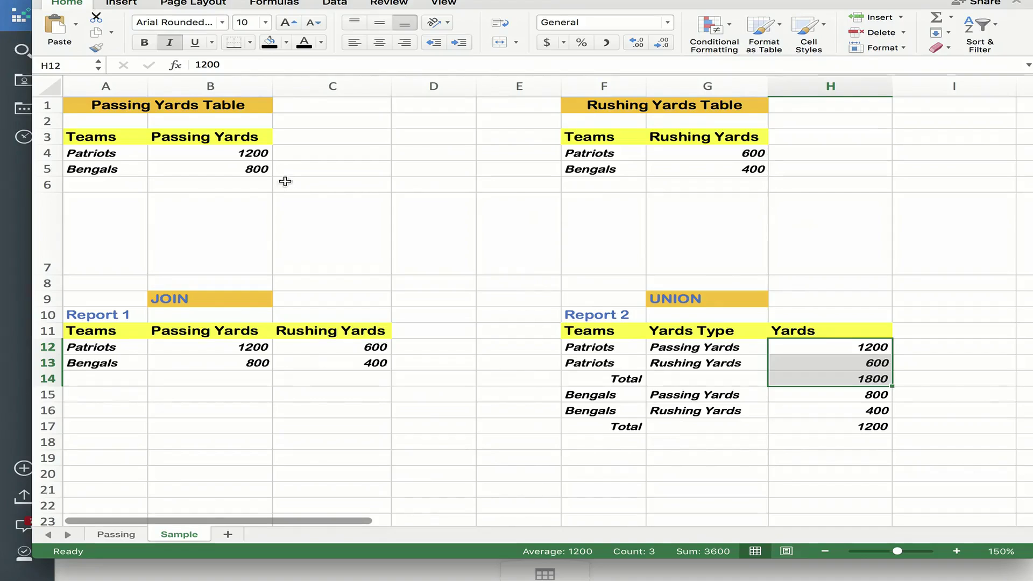
# Step: Review the Passing Yards and Rushing Yards source tables, including their titles and team rows
pyautogui.click(100, 105)
pyautogui.moveTo(100, 105); pyautogui.dragTo(290, 160)
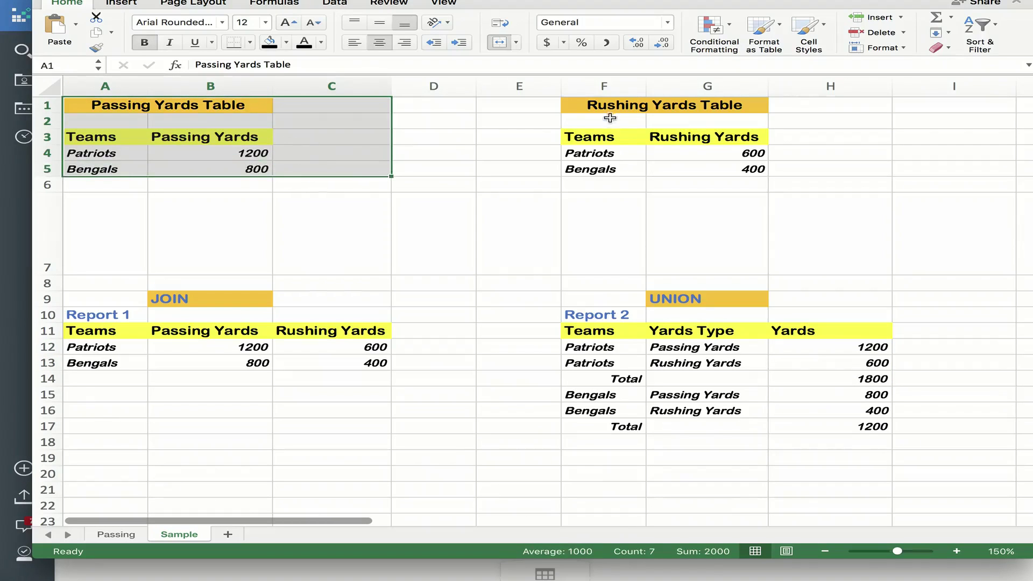
pyautogui.moveTo(569, 104); pyautogui.dragTo(742, 169)
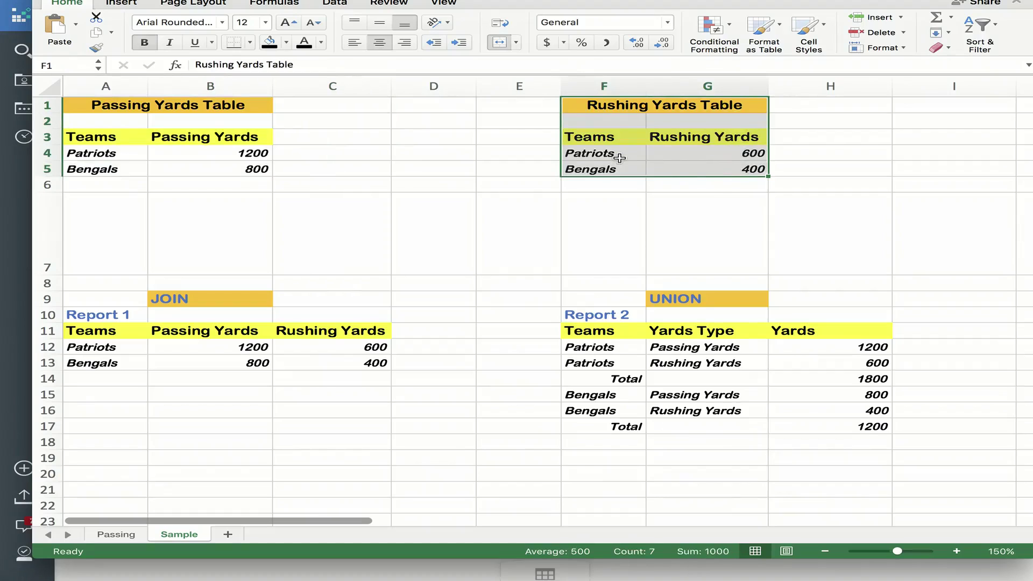
# Step: Switch to Cognos Analytics and upload "Joins and Unions Demo (Passing) copy.xlsx" with the Passsing Yards column marked as a measure
pyautogui.click(30, 225)
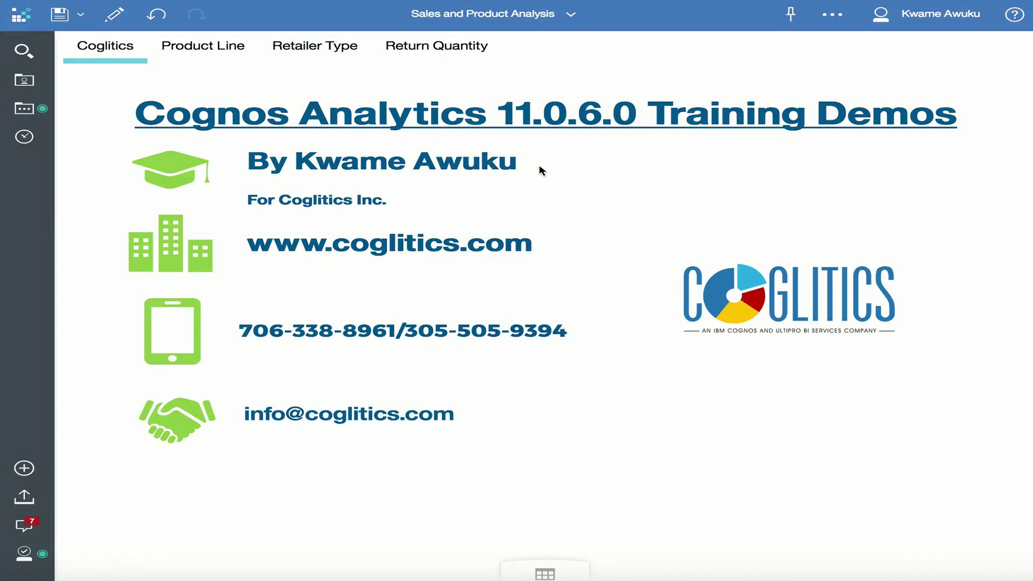
pyautogui.click(25, 498)
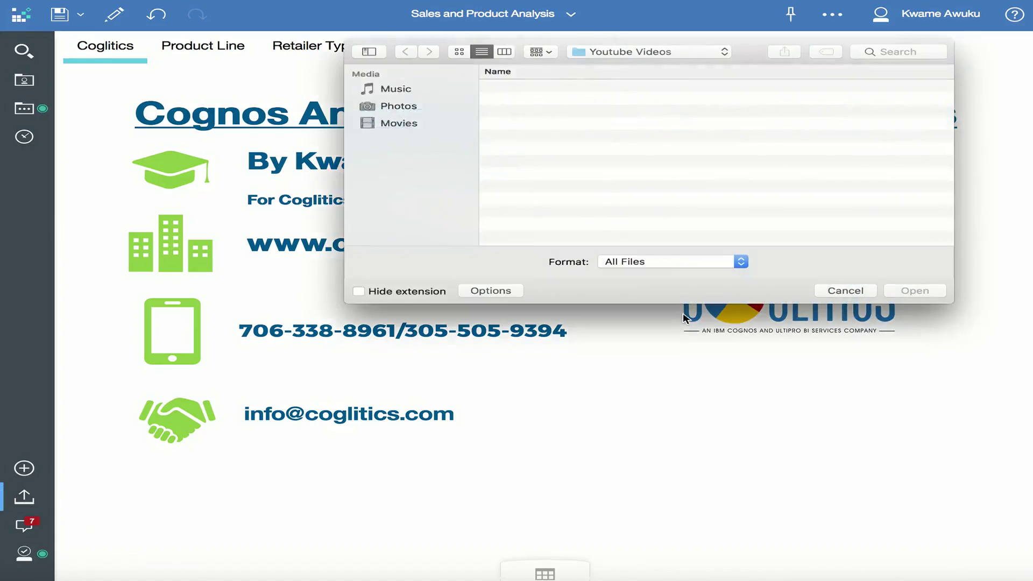
pyautogui.click(643, 202)
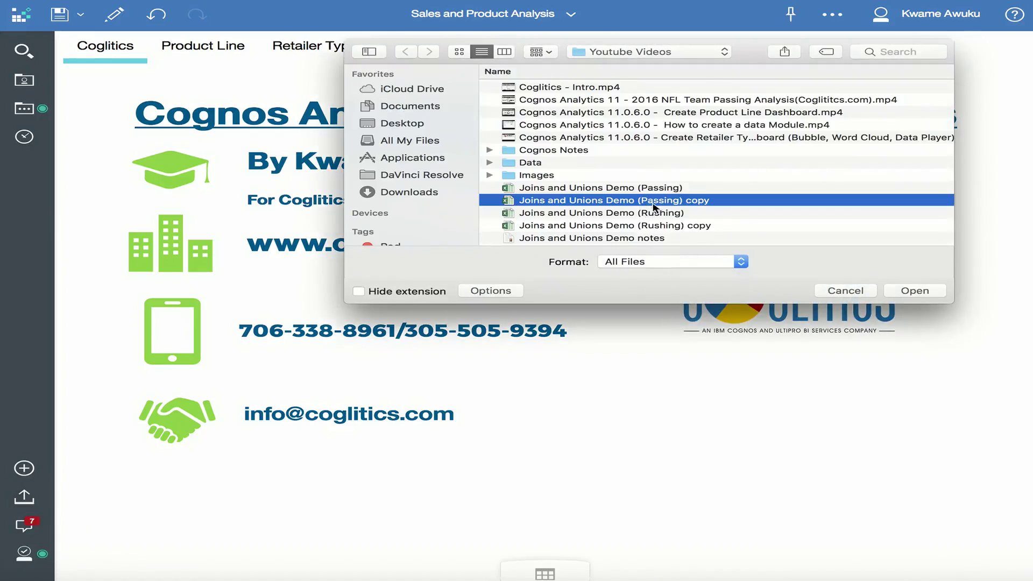
pyautogui.click(908, 293)
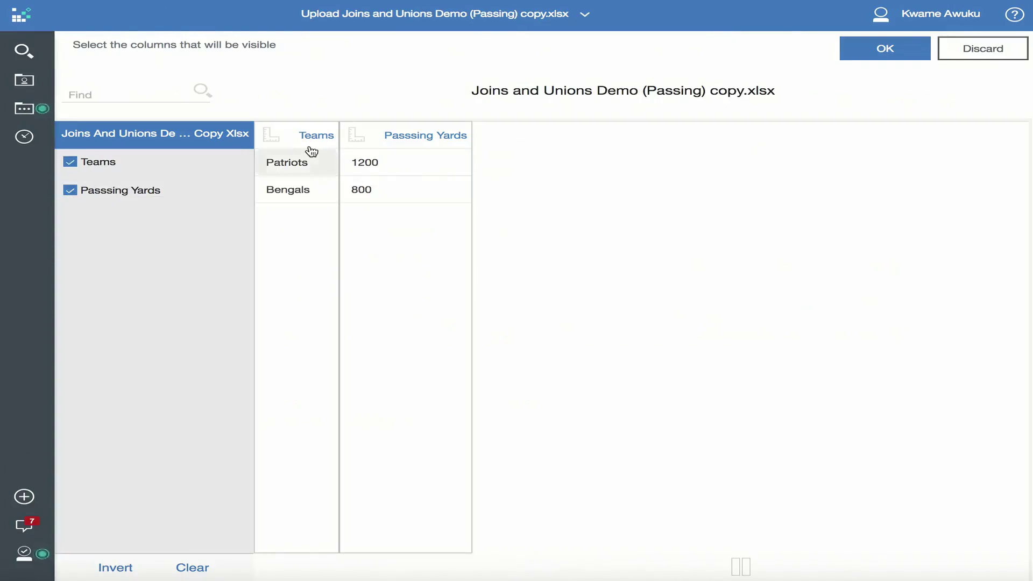
pyautogui.click(358, 139)
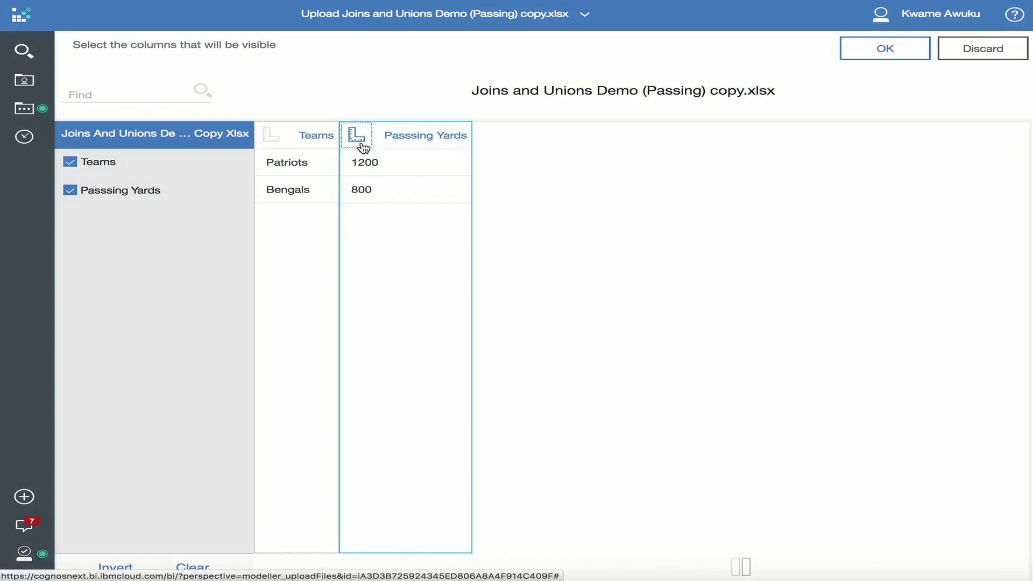
pyautogui.click(895, 53)
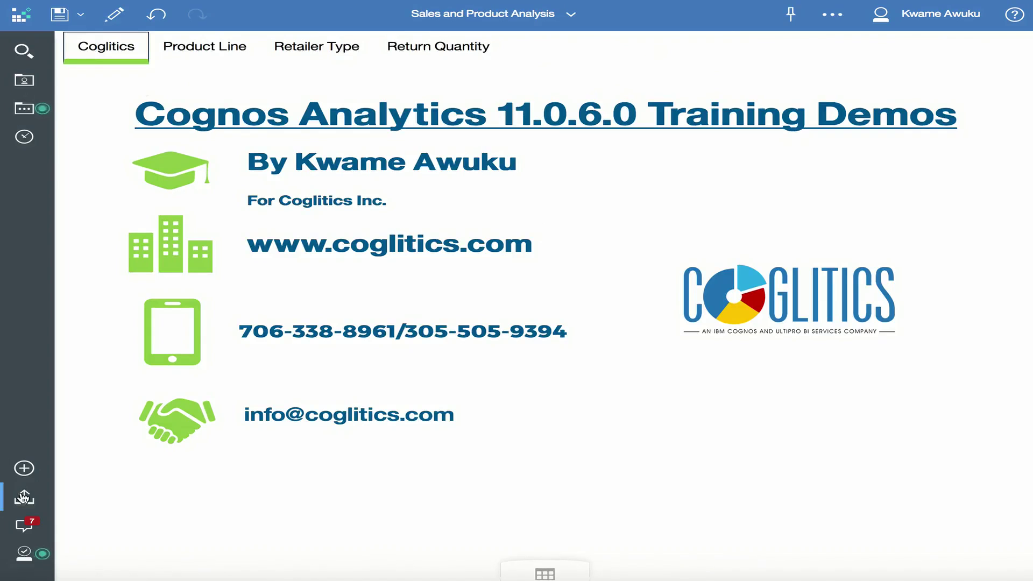
# Step: Upload "Joins and Unions Demo (Rushing) copy.xlsx" with the Rushing Yards column marked as a measure
pyautogui.click(24, 498)
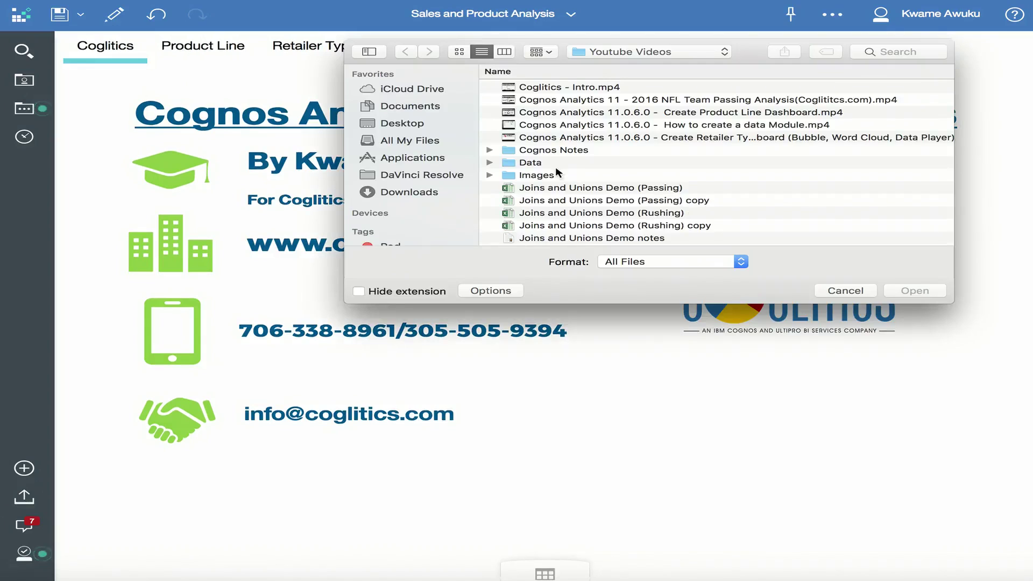
pyautogui.click(661, 226)
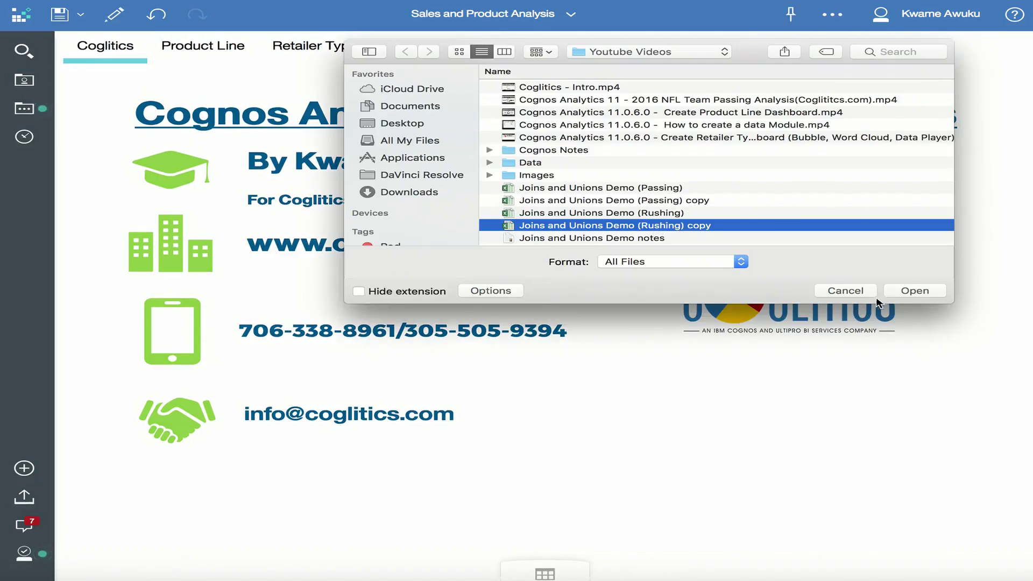
pyautogui.click(914, 291)
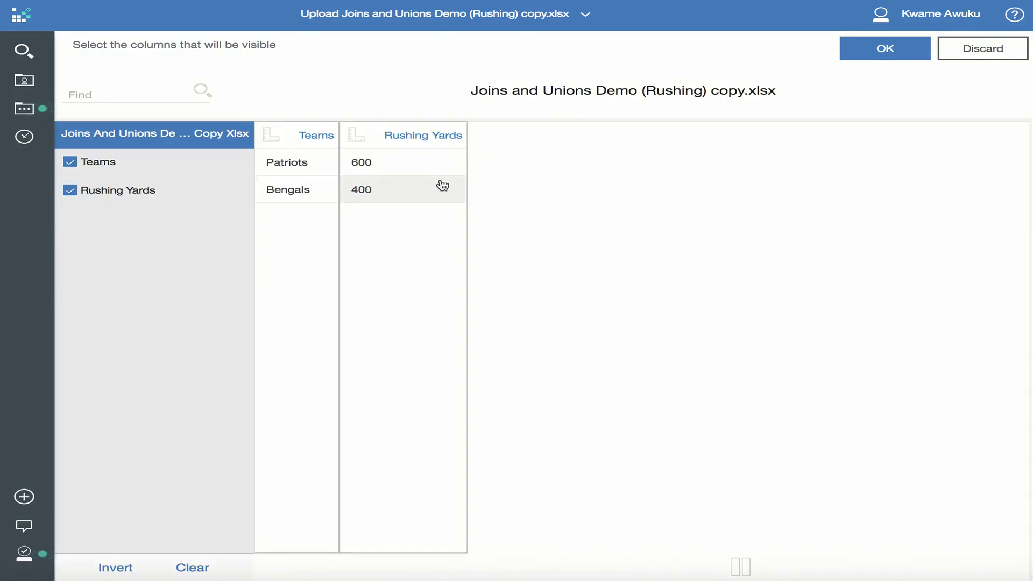
pyautogui.click(411, 145)
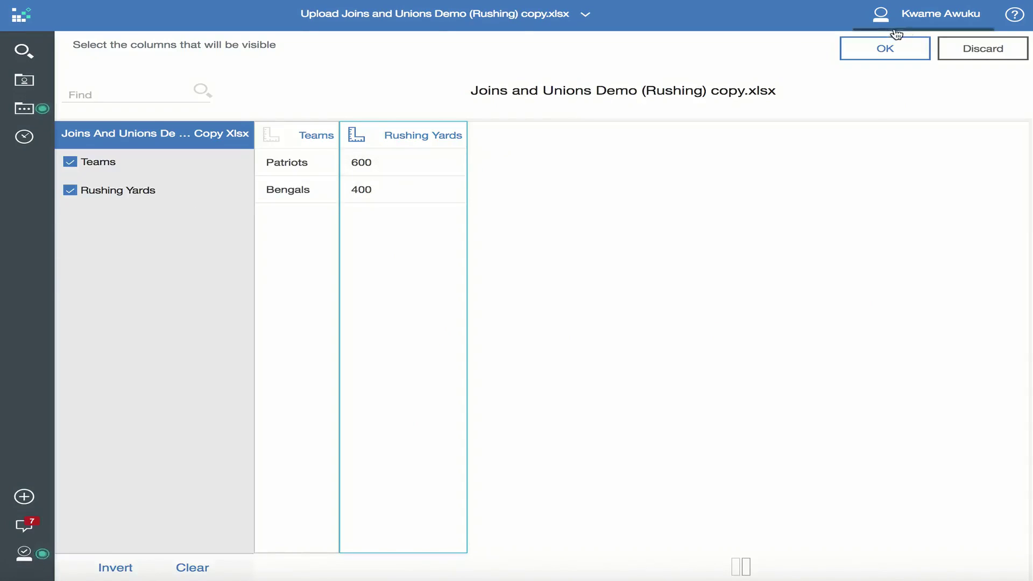
pyautogui.click(888, 49)
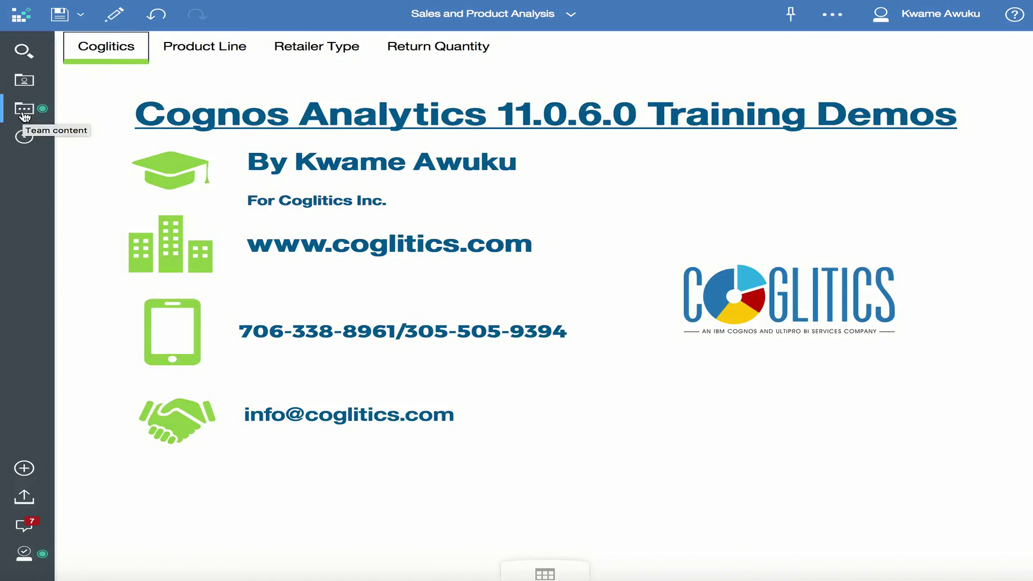
# Step: Check My content for the uploaded passing and rushing copy files, then close the listing
pyautogui.click(23, 82)
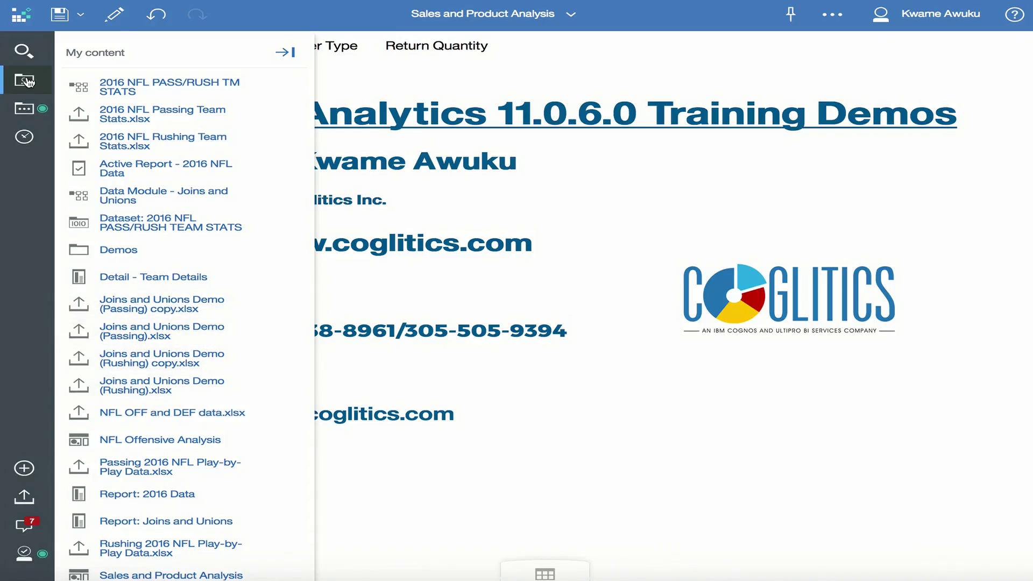
pyautogui.click(24, 81)
pyautogui.click(25, 82)
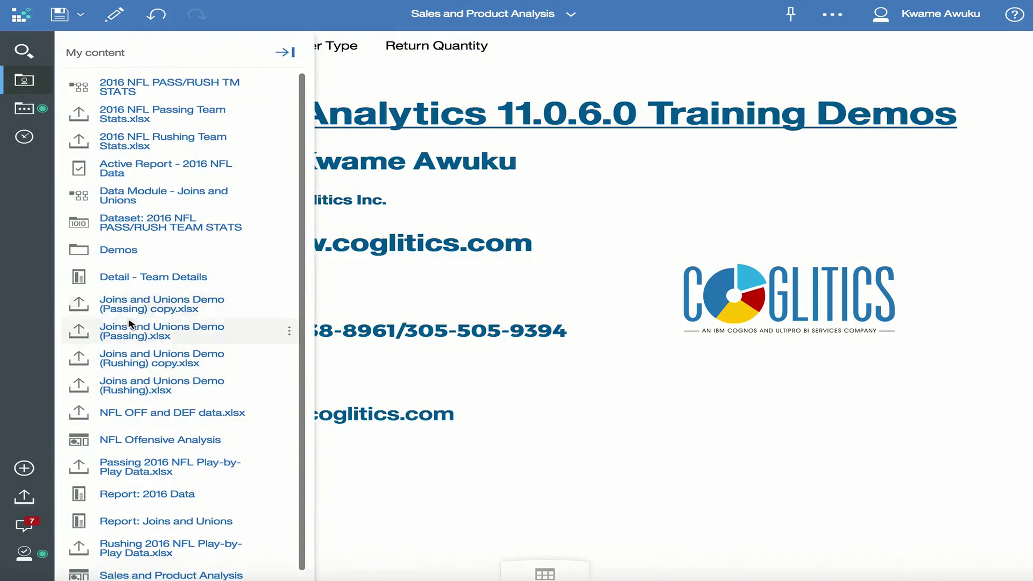
pyautogui.click(25, 320)
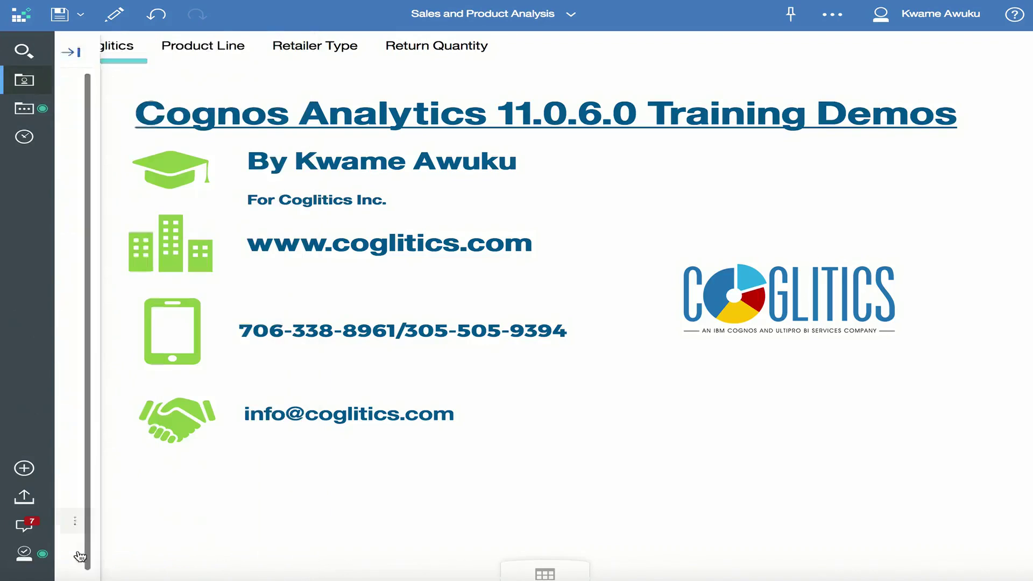
# Step: Start a data module from the uploaded files "Joins and Unions Demo (Passing) copy.xlsx" and "Joins and Unions Demo (Rushing) copy.xlsx"
pyautogui.click(24, 468)
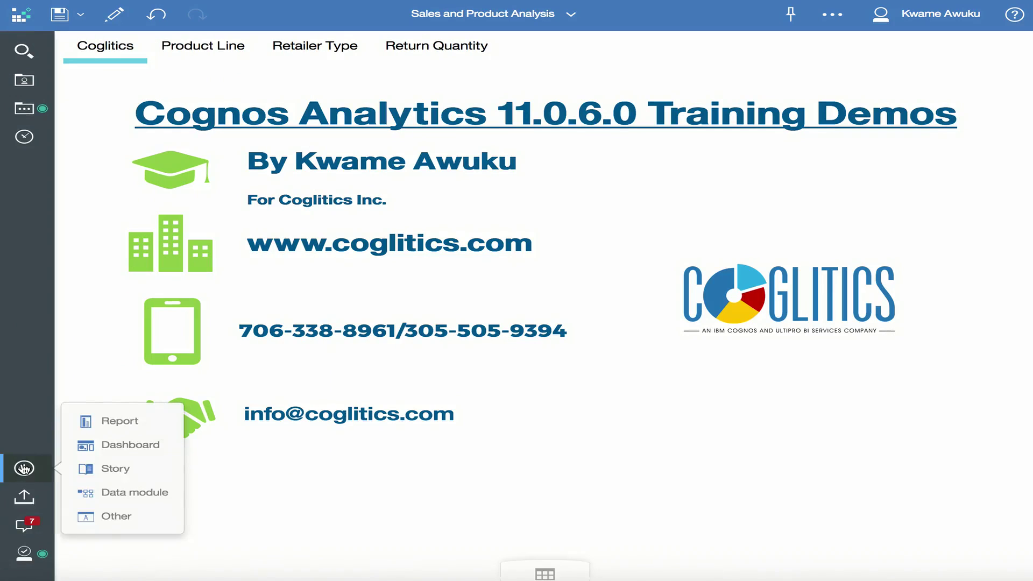
pyautogui.click(117, 499)
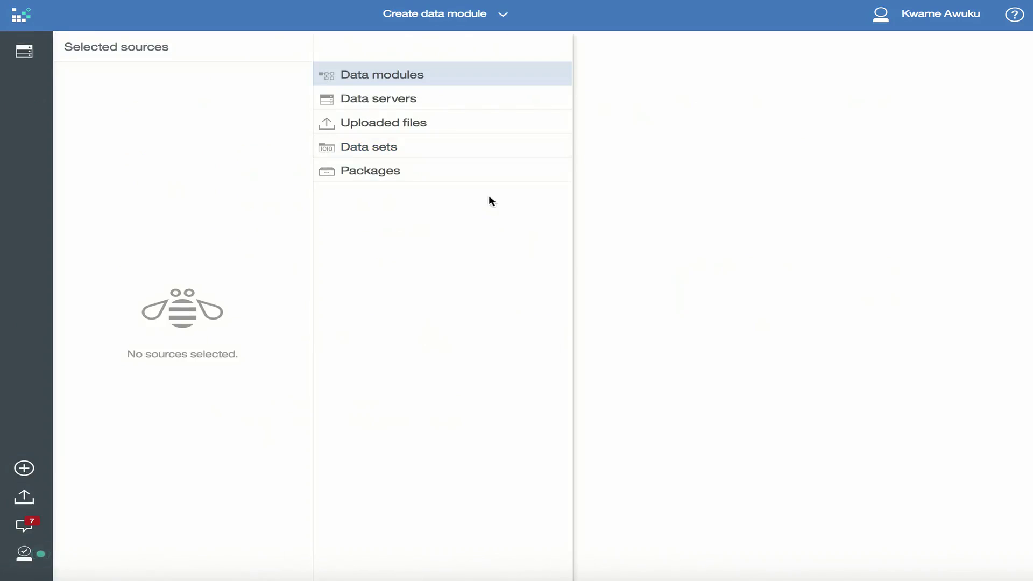
pyautogui.click(390, 127)
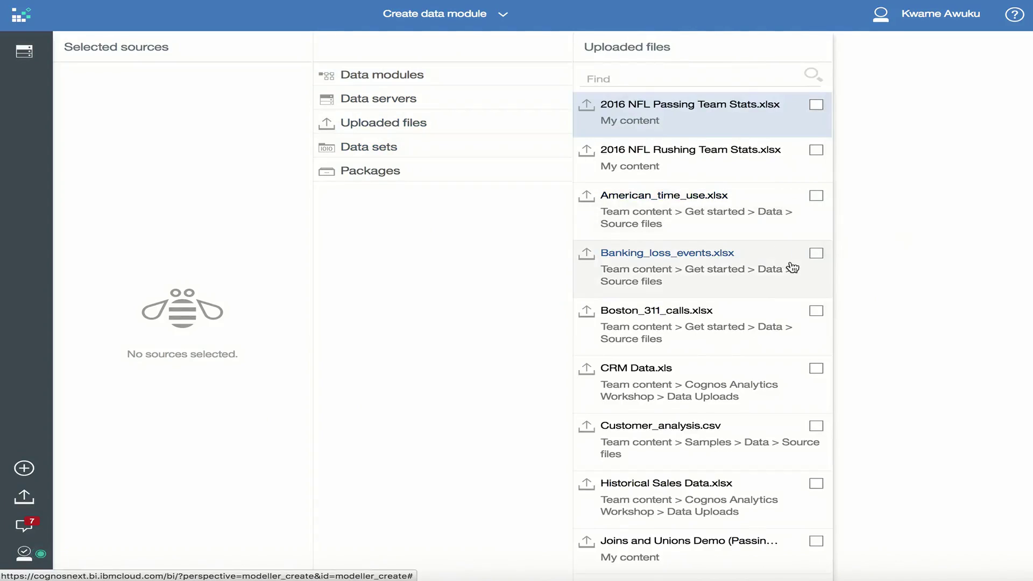
pyautogui.scroll(-3, 786, 264)
pyautogui.scroll(-2, 791, 267)
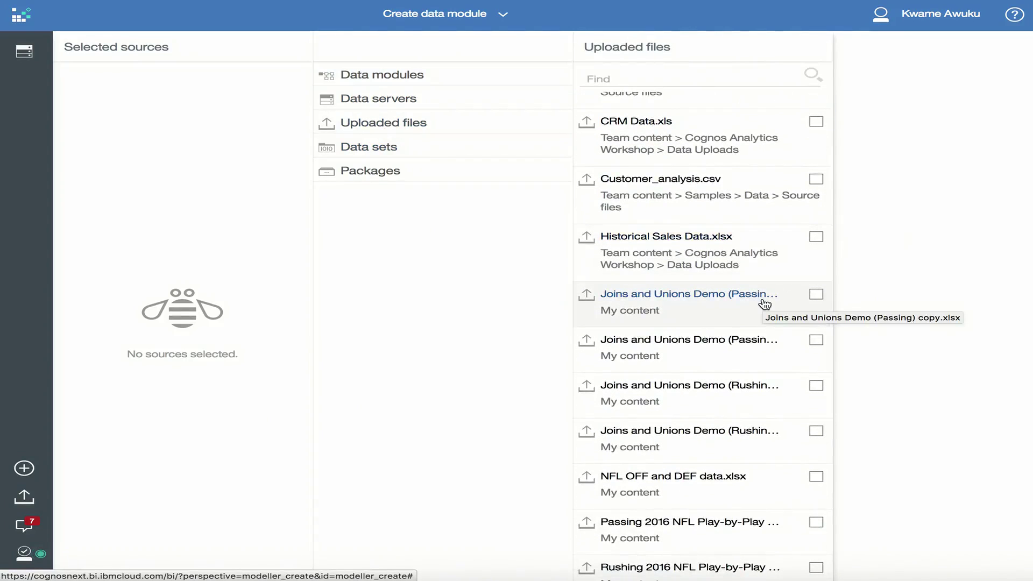
pyautogui.click(817, 295)
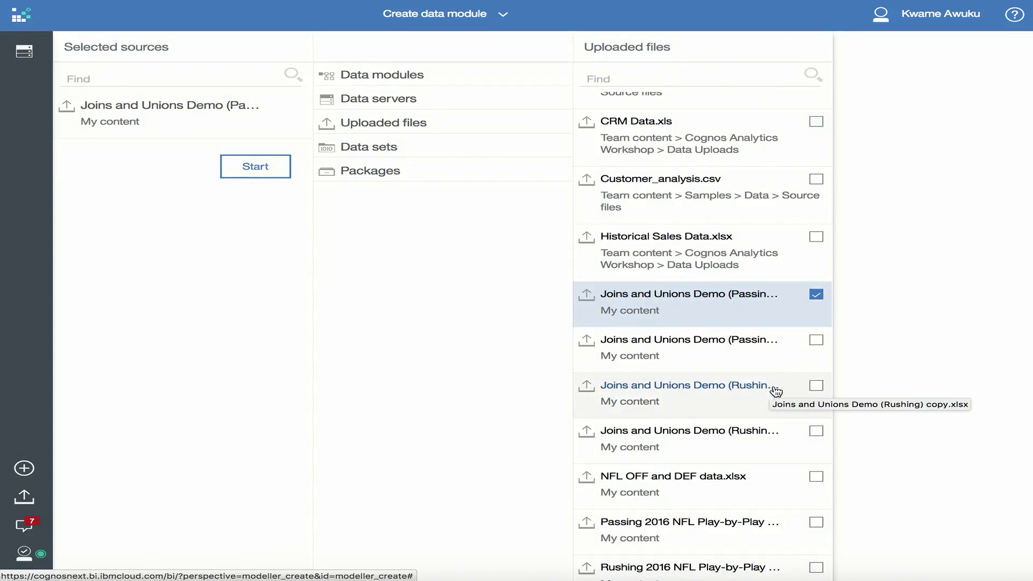
pyautogui.click(817, 386)
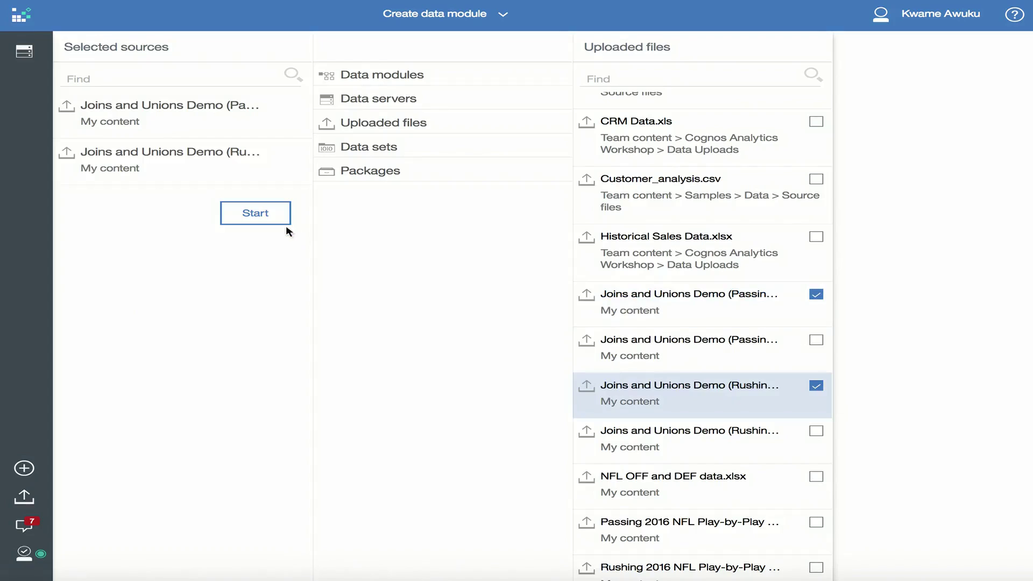
pyautogui.click(236, 214)
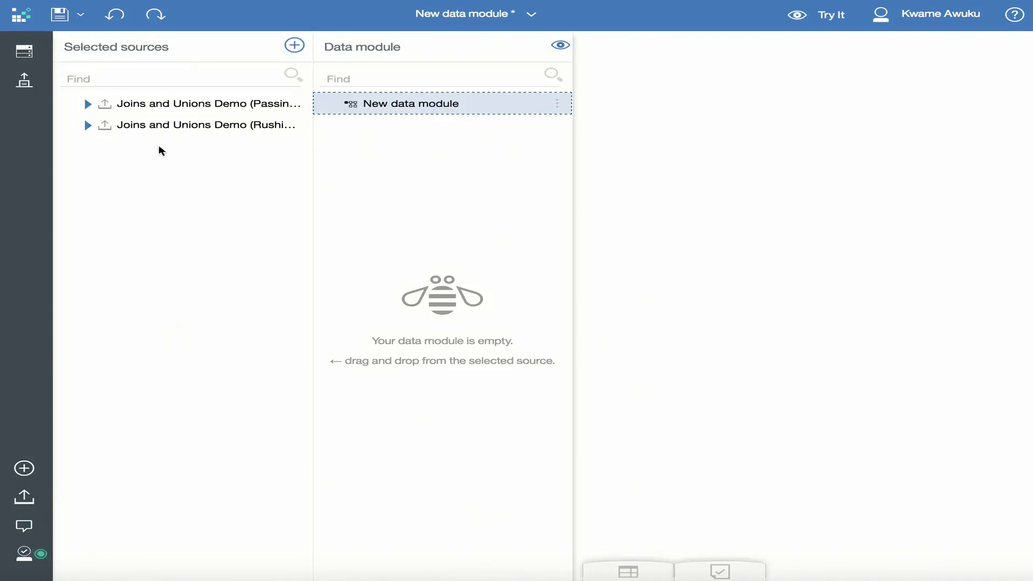
# Step: Add the passing table and the rushing table from the selected sources to the new data module
pyautogui.click(87, 104)
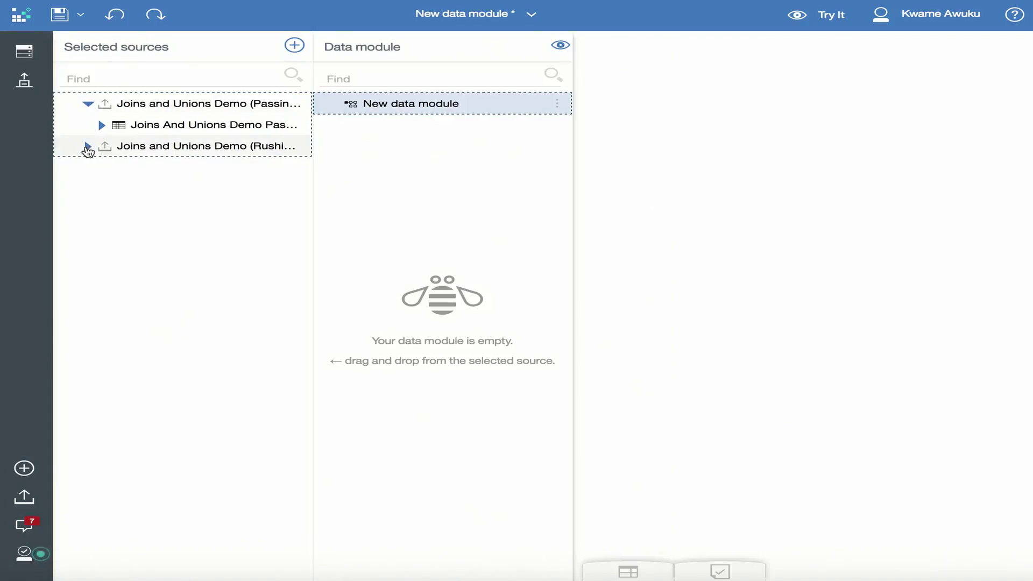
pyautogui.click(87, 146)
pyautogui.click(148, 127)
pyautogui.moveTo(148, 127); pyautogui.dragTo(361, 157)
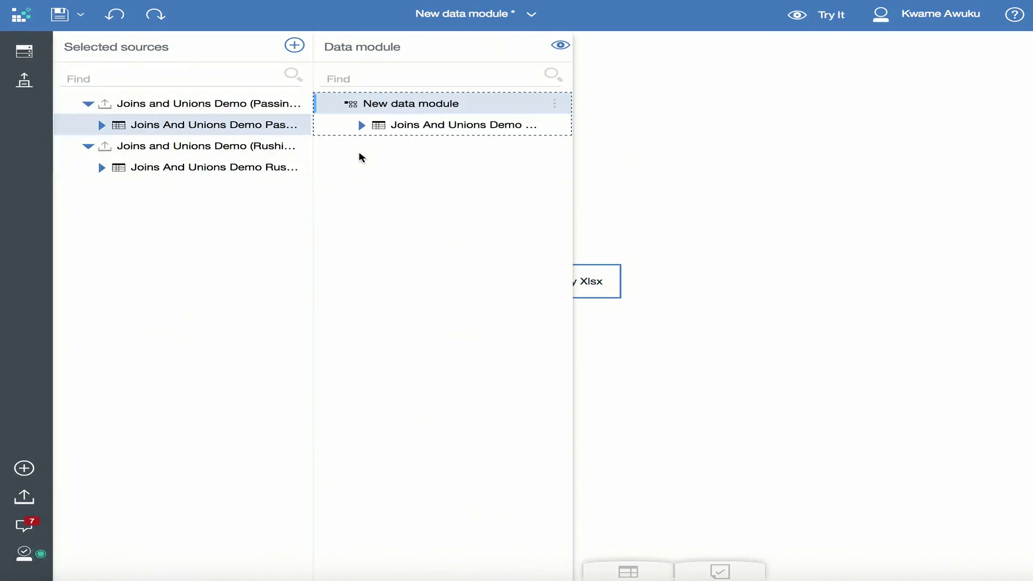
pyautogui.moveTo(143, 168); pyautogui.dragTo(385, 200)
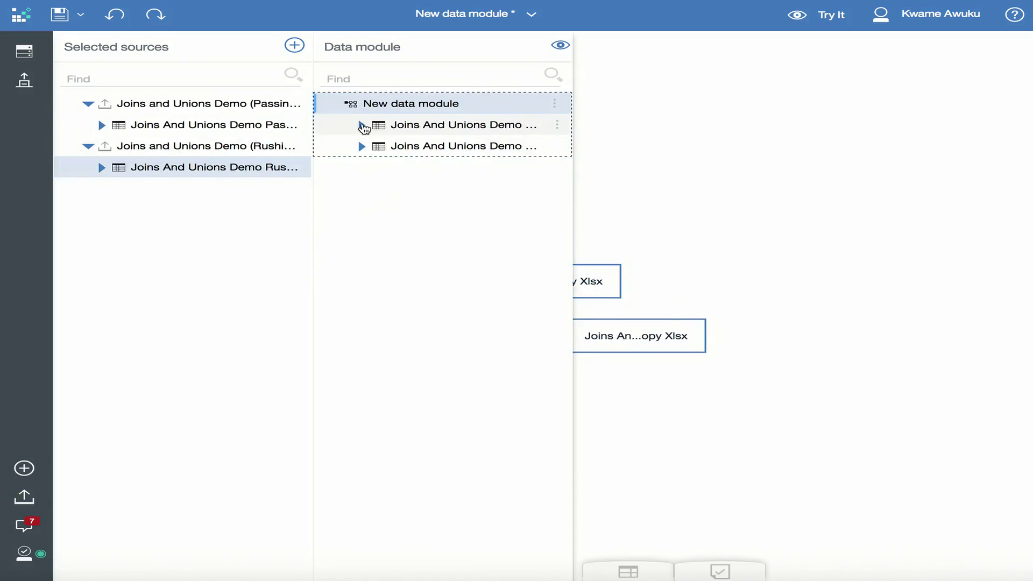
# Step: Check the properties of Teams in the passing table and set the Passsing Yards aggregate to Total
pyautogui.click(362, 126)
pyautogui.click(407, 148)
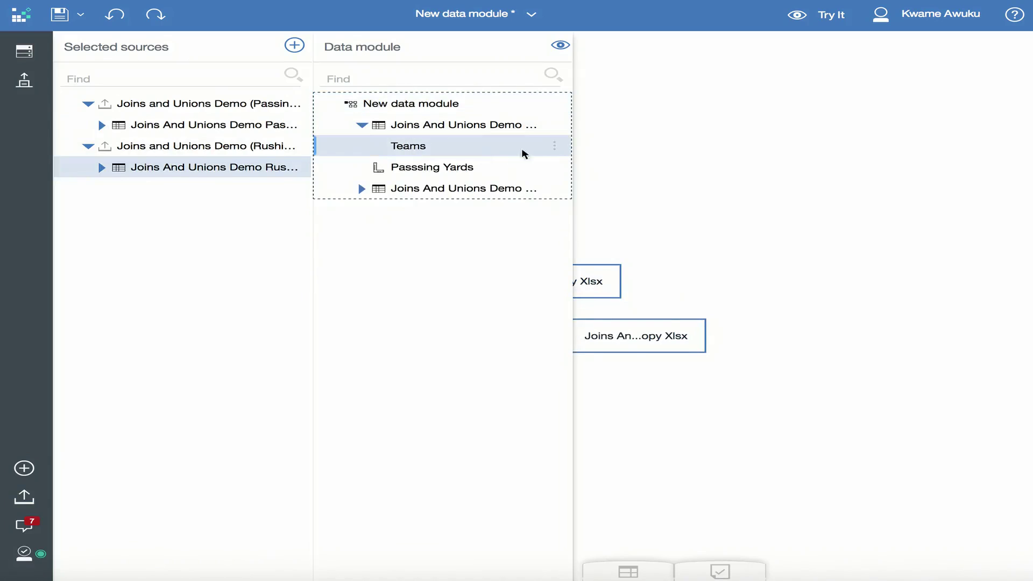
pyautogui.click(555, 146)
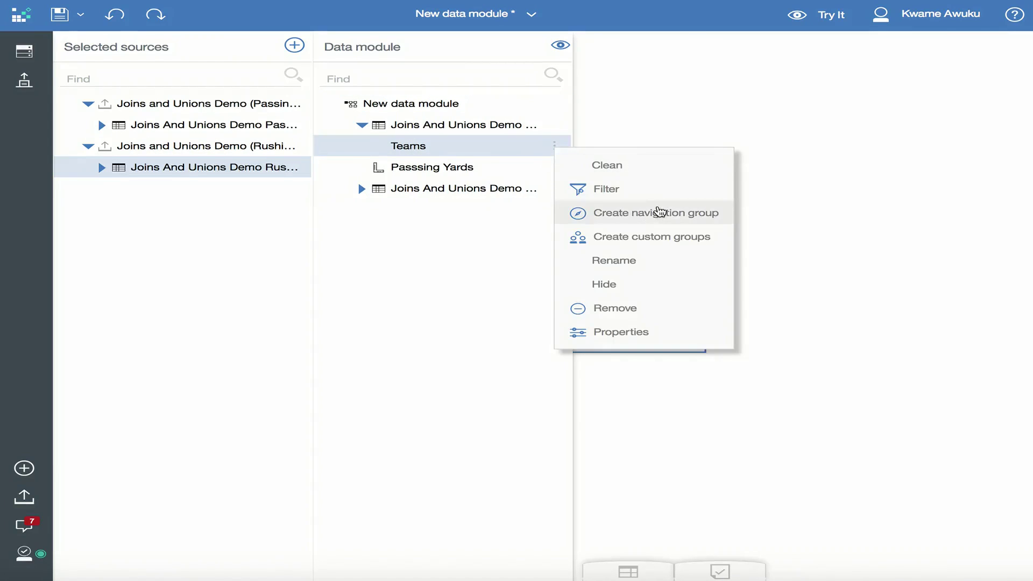
pyautogui.click(619, 333)
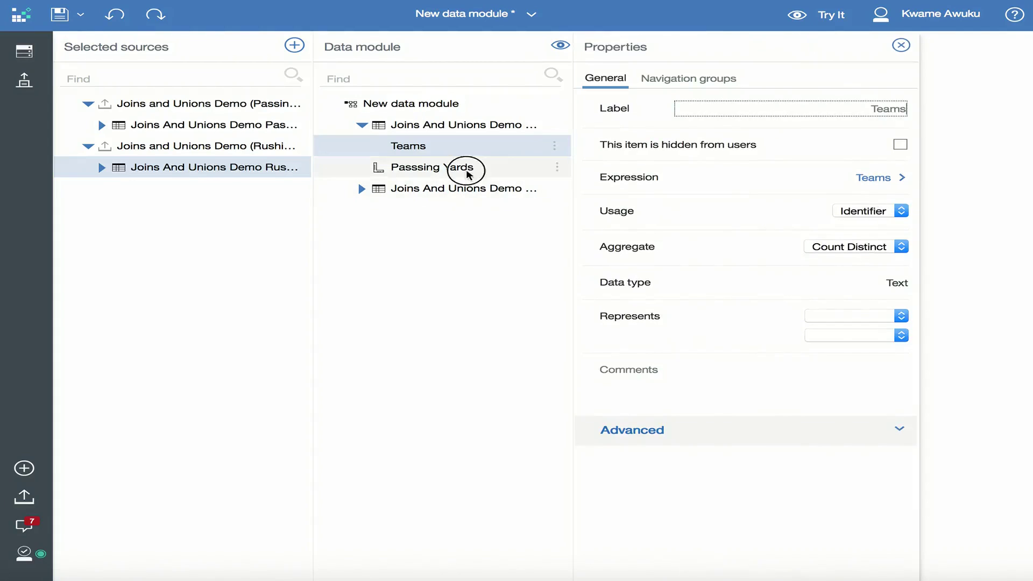
pyautogui.click(465, 170)
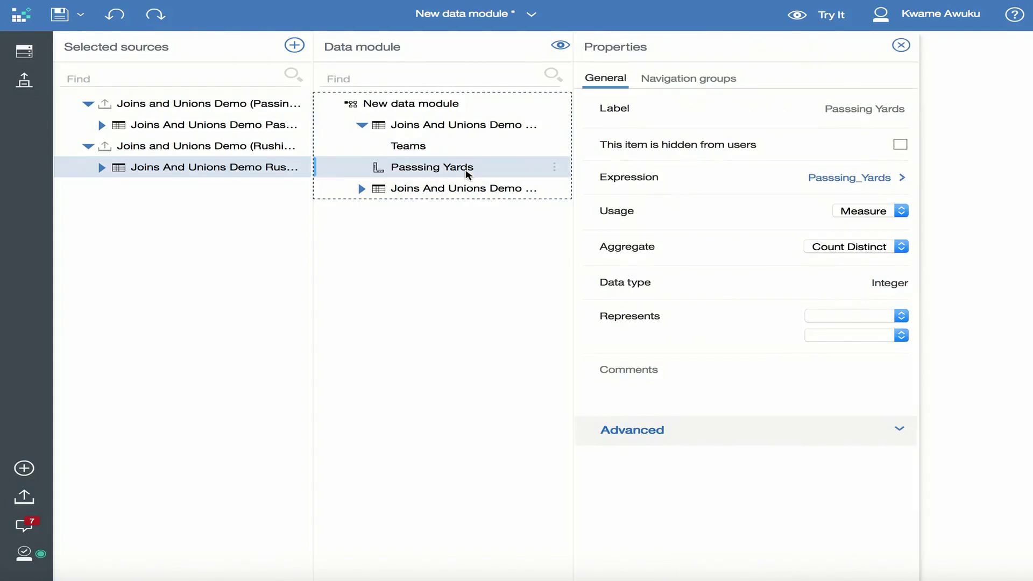
pyautogui.click(852, 250)
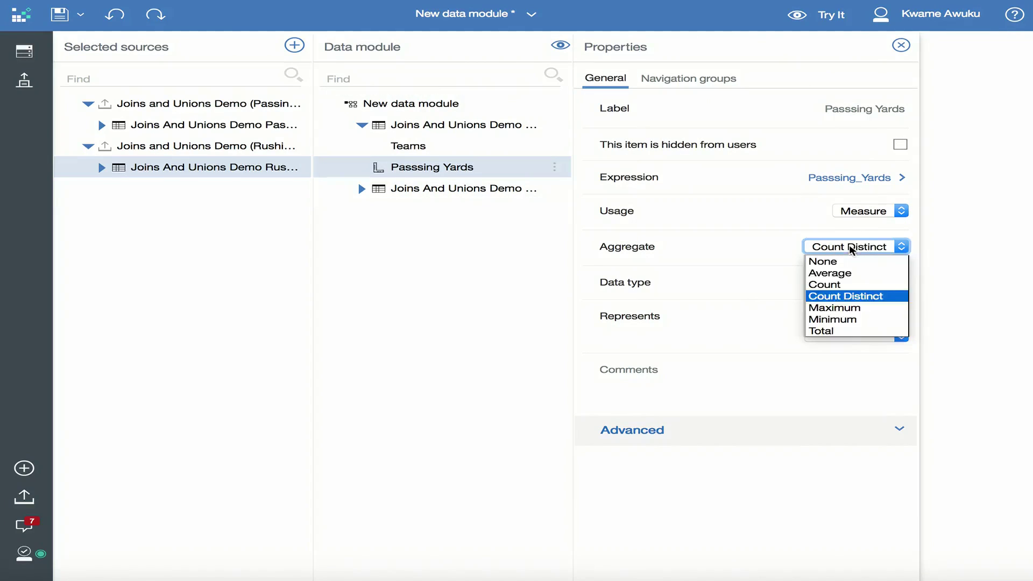
pyautogui.click(855, 337)
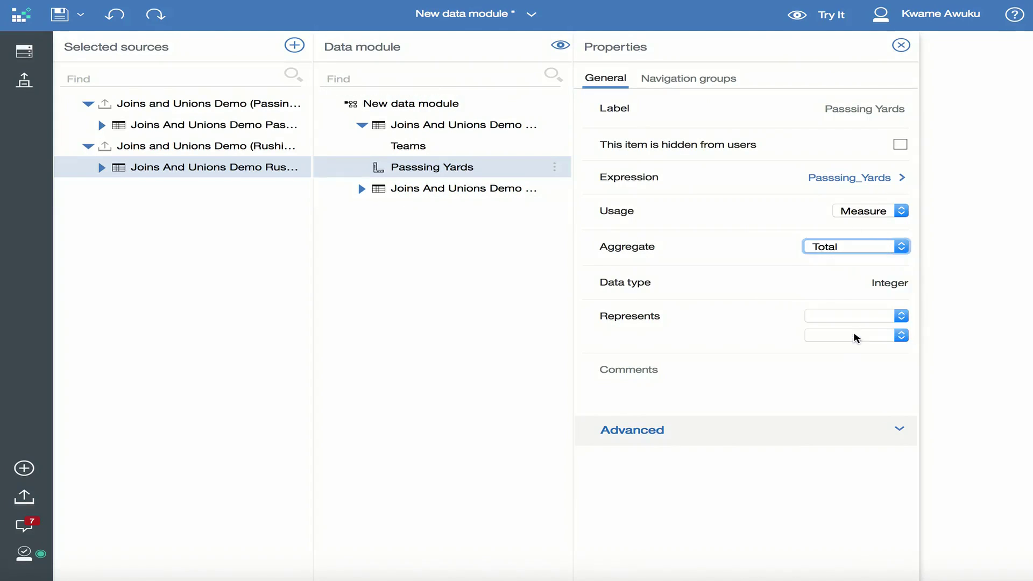
pyautogui.click(901, 46)
# Step: Check the properties of Teams in the rushing table and set the Rushing Yards aggregate to Total
pyautogui.click(362, 191)
pyautogui.click(430, 213)
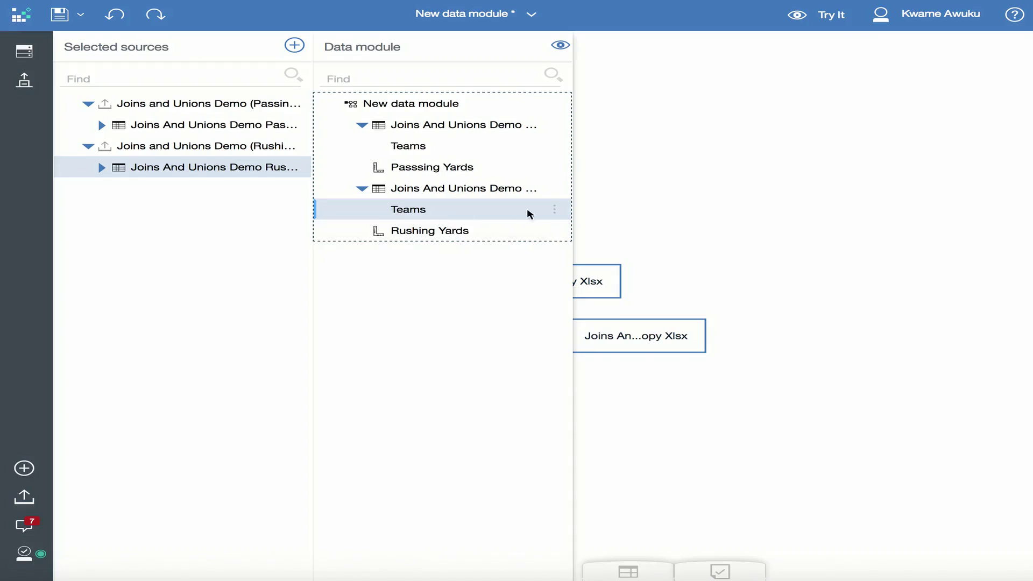
pyautogui.click(555, 210)
pyautogui.click(667, 406)
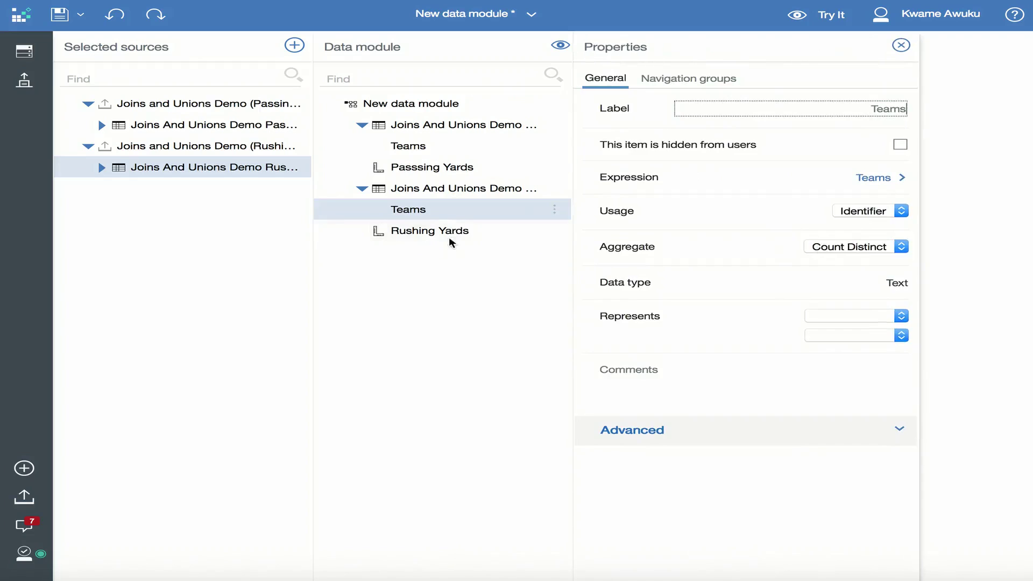
pyautogui.click(468, 233)
pyautogui.click(882, 246)
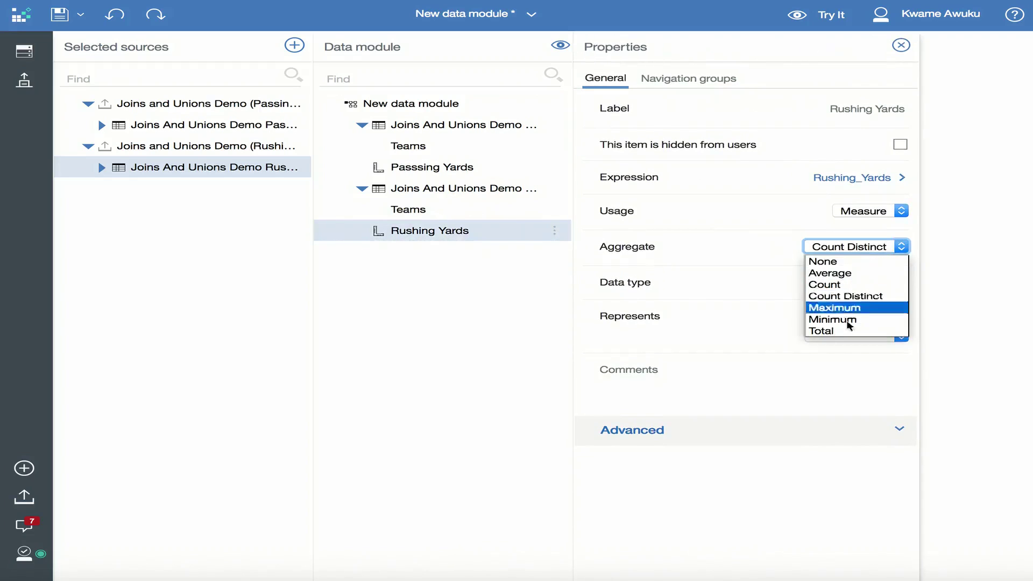
pyautogui.click(848, 331)
pyautogui.click(901, 47)
# Step: Save the data module in My content under the name "Module: Demo"
pyautogui.click(59, 15)
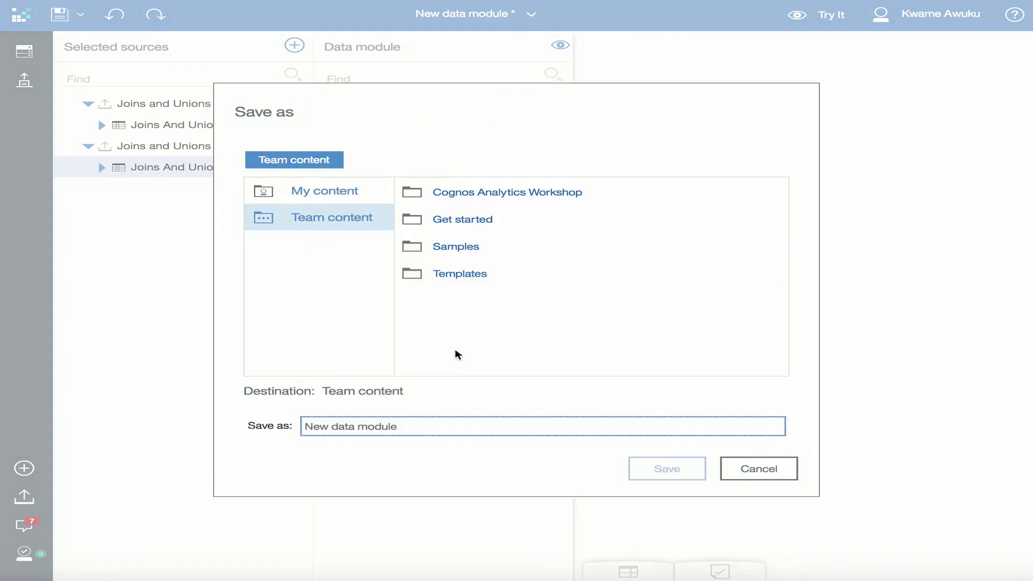
pyautogui.click(355, 198)
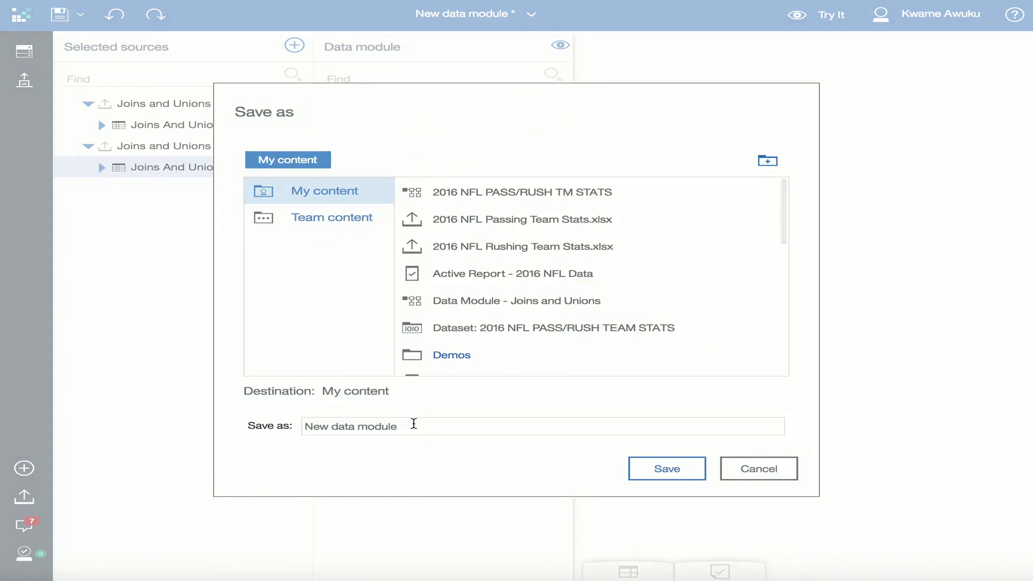
pyautogui.click(308, 426)
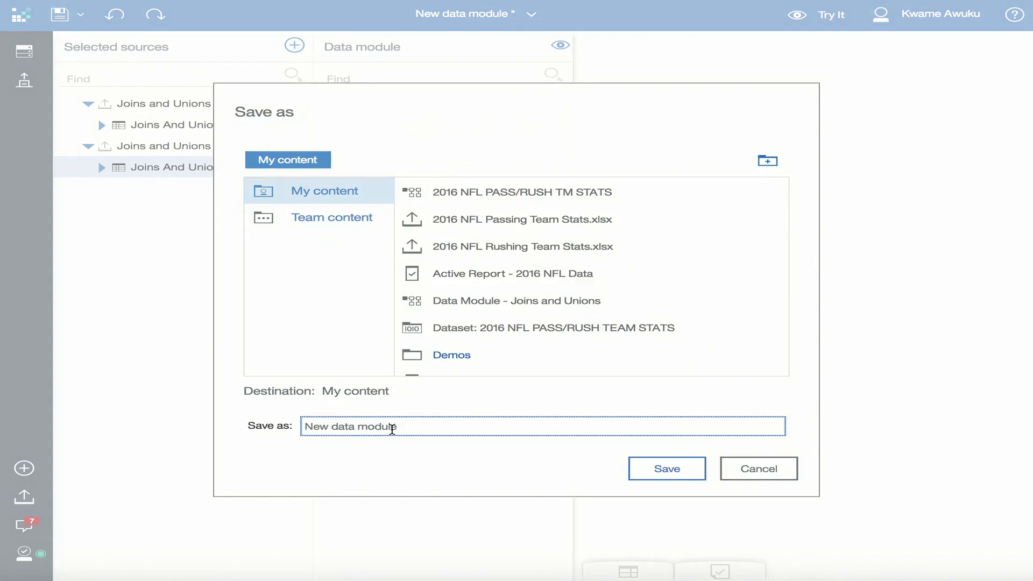
pyautogui.write('Module')
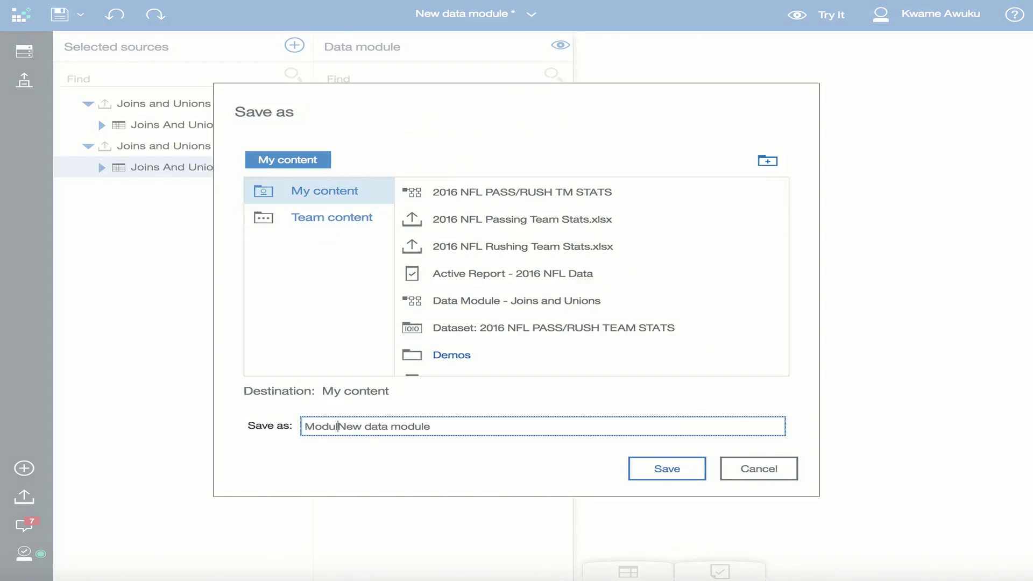
pyautogui.write(' : Demo')
pyautogui.click(350, 427)
pyautogui.press('BackSpace')
pyautogui.click(667, 470)
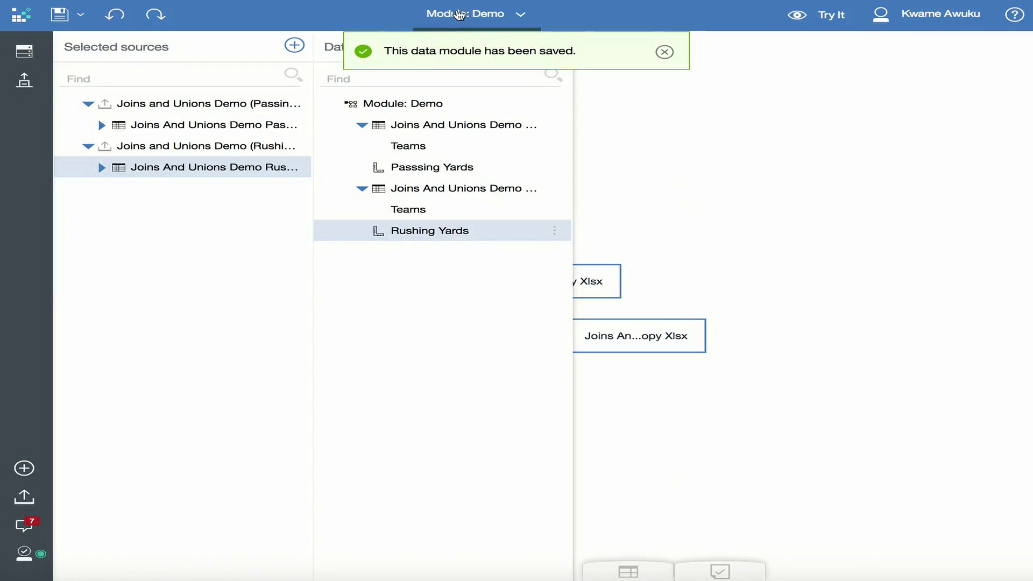
# Step: Leave the data module and create a new report with the 2 by 2 template and the Cool blue theme
pyautogui.click(517, 15)
pyautogui.click(507, 54)
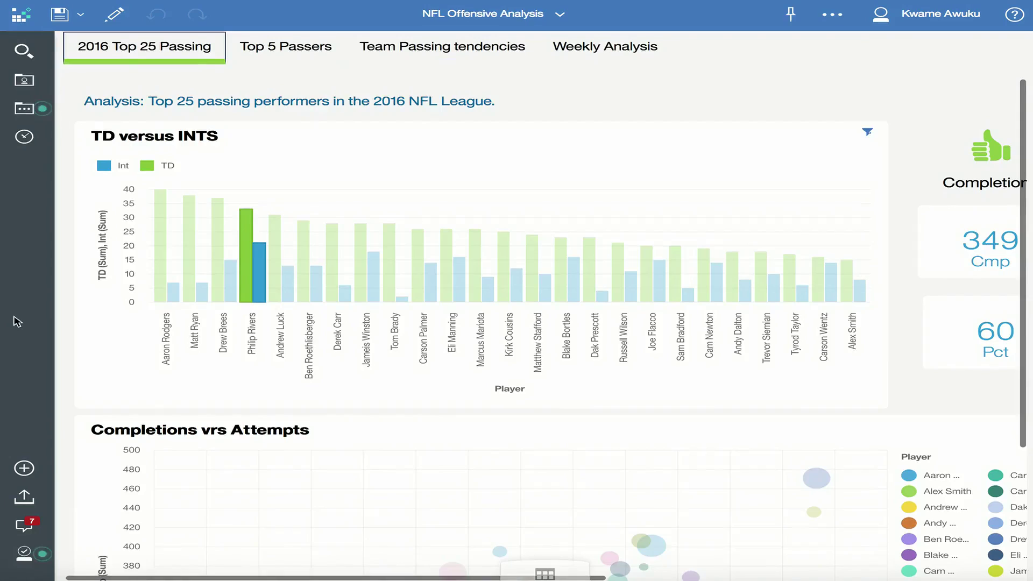
pyautogui.click(24, 469)
pyautogui.click(113, 442)
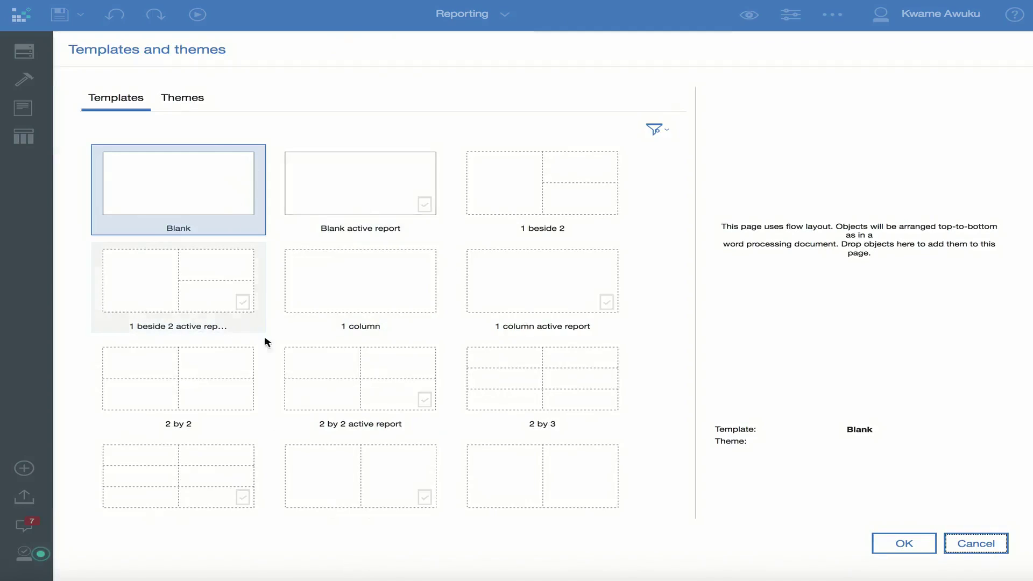
pyautogui.click(315, 367)
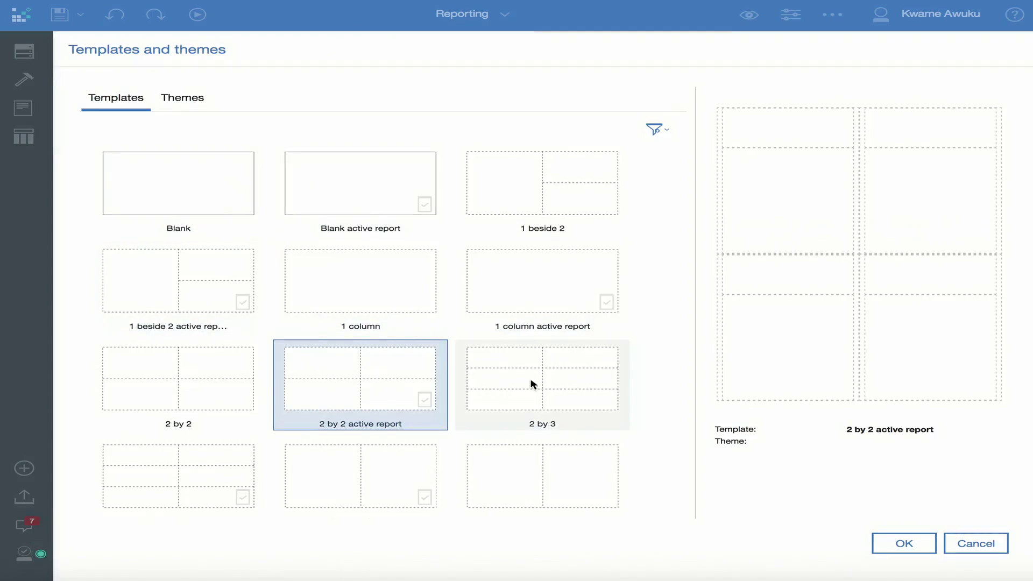
pyautogui.click(134, 367)
pyautogui.click(180, 98)
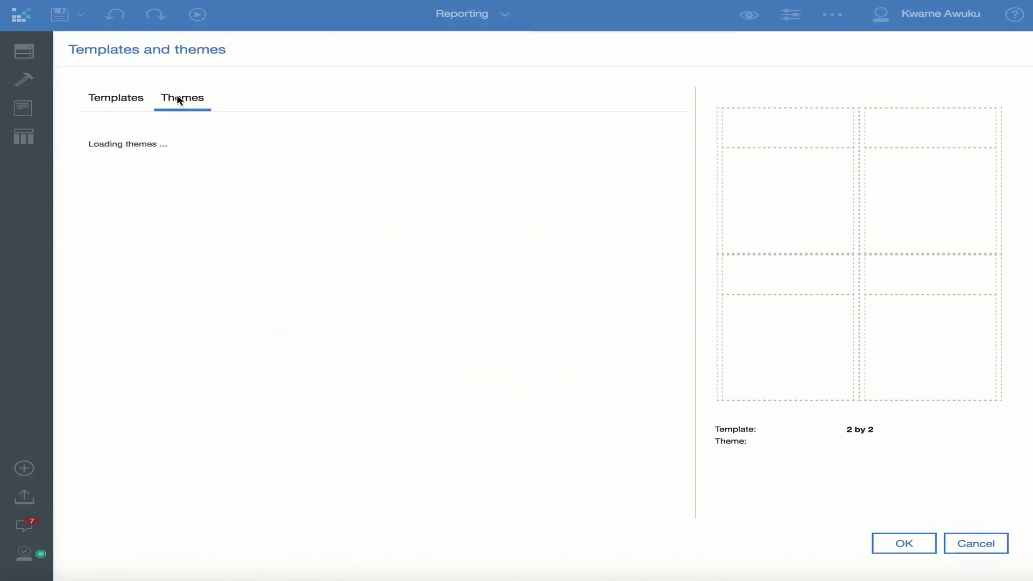
pyautogui.click(195, 294)
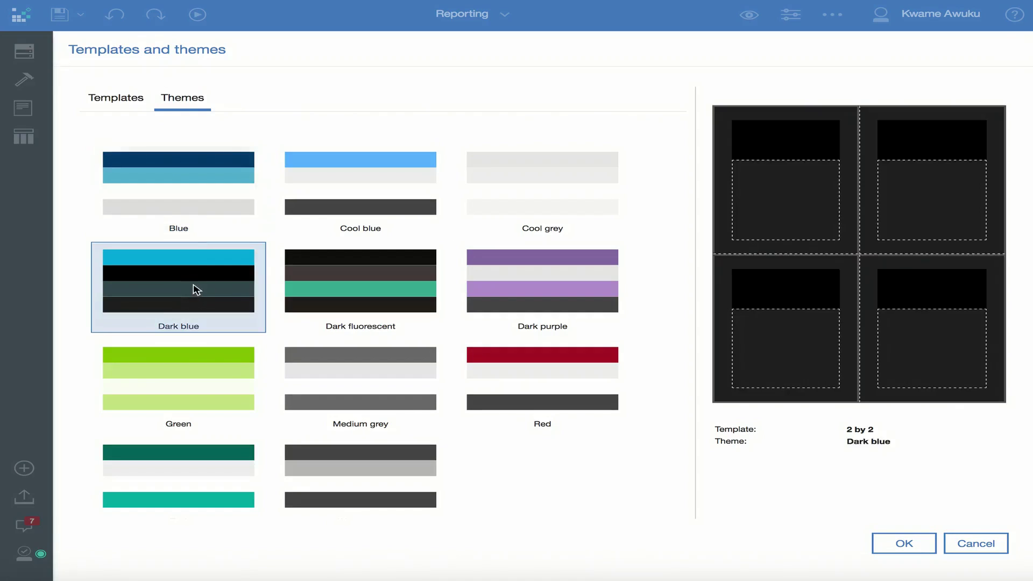
pyautogui.click(316, 189)
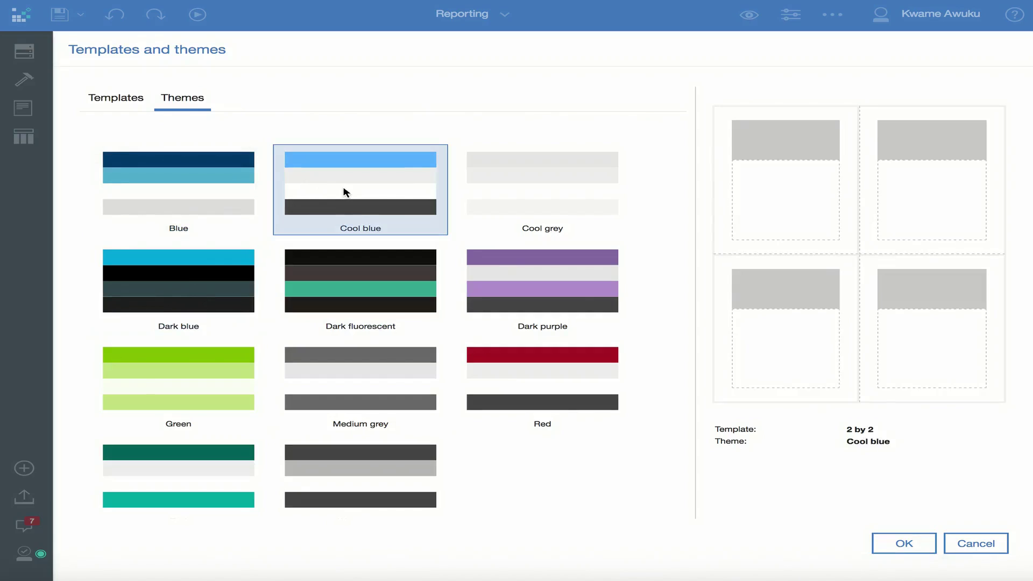
pyautogui.click(904, 544)
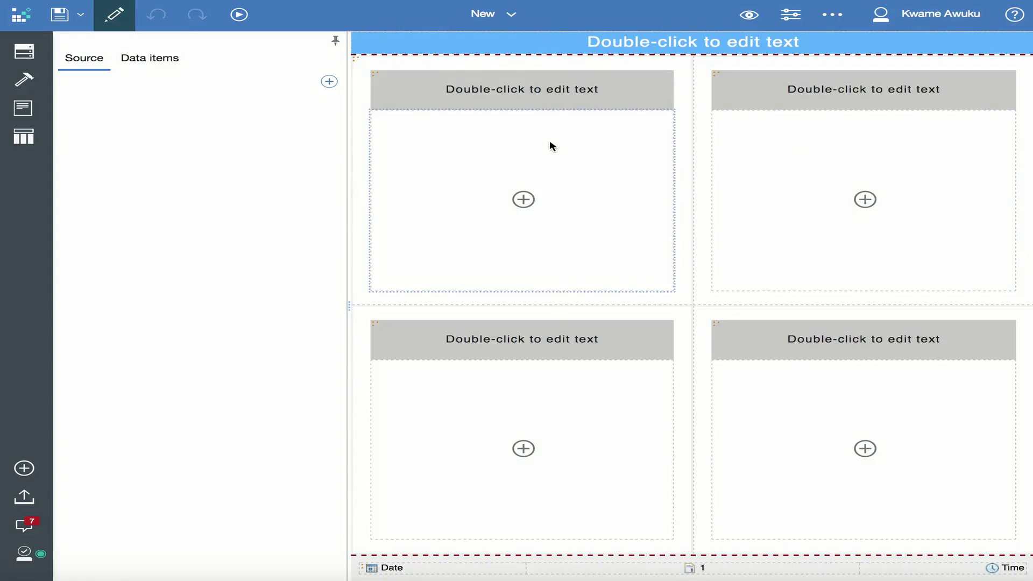
# Step: Title the two upper report blocks "Report 1 - JOIN" and "Report 2 - Union"
pyautogui.doubleClick(534, 90)
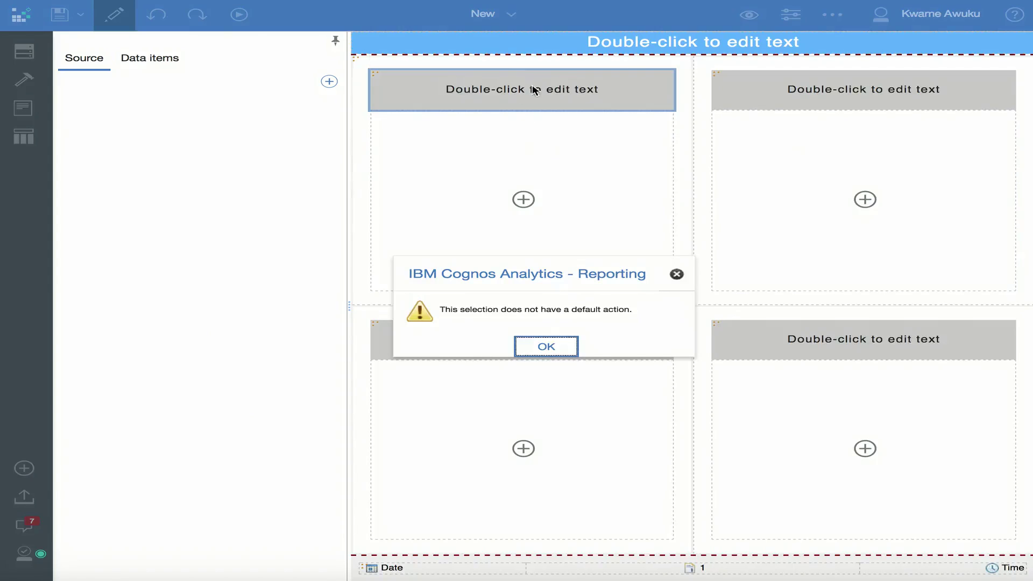
pyautogui.click(547, 347)
pyautogui.doubleClick(526, 92)
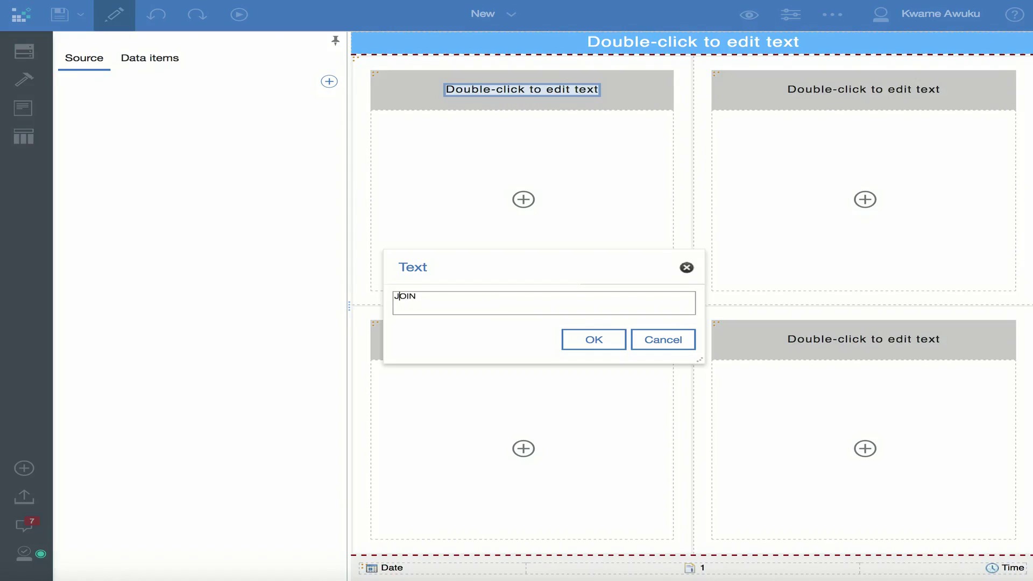
pyautogui.write('Report 1 -')
pyautogui.click(592, 344)
pyautogui.doubleClick(858, 89)
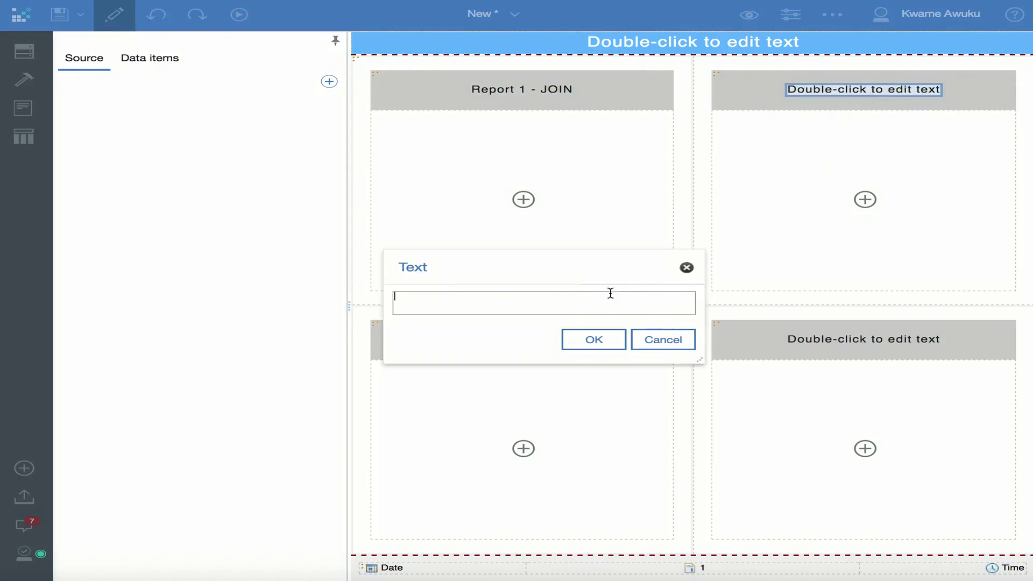
pyautogui.click(582, 344)
# Step: Insert a list into the "Report 1 - JOIN" block
pyautogui.click(525, 192)
pyautogui.click(522, 200)
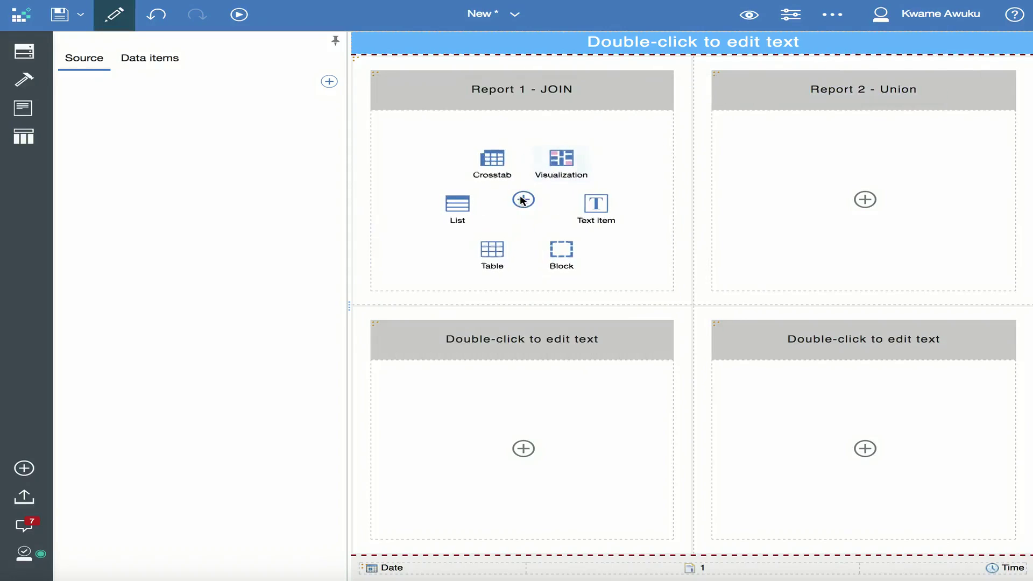
pyautogui.click(460, 204)
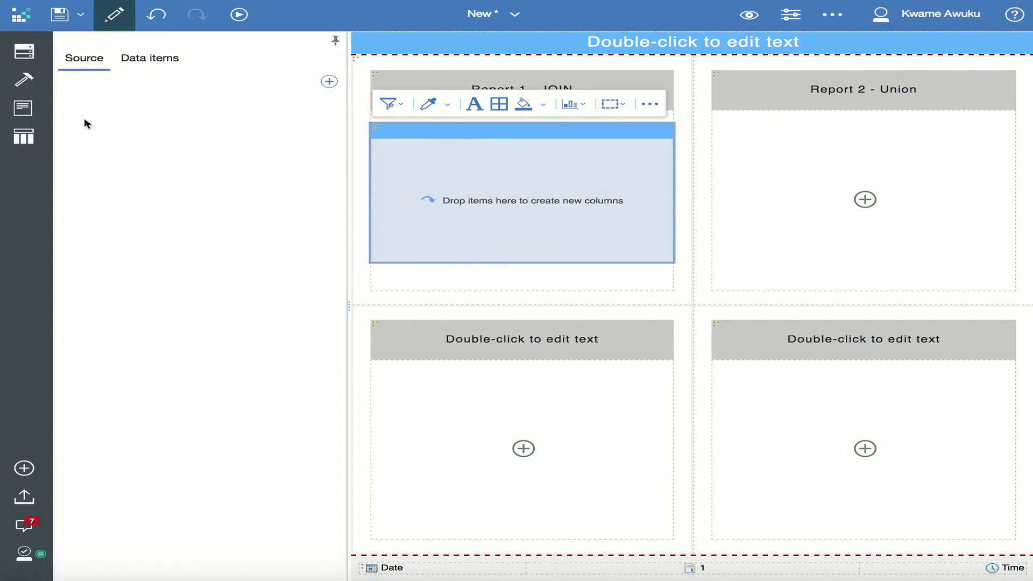
# Step: Add a second query to the report and show the properties of Query1
pyautogui.click(24, 137)
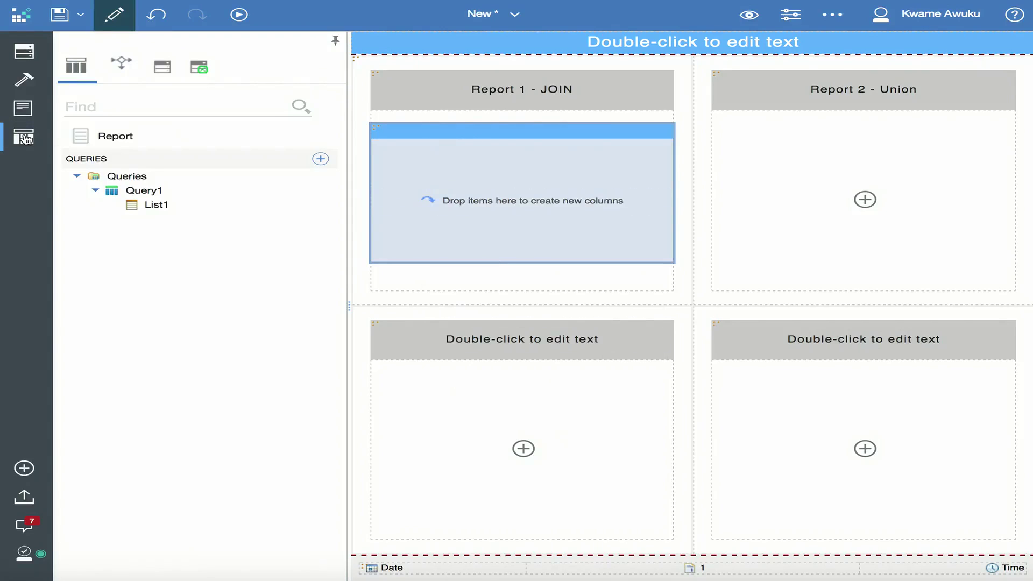
pyautogui.click(321, 159)
pyautogui.doubleClick(144, 190)
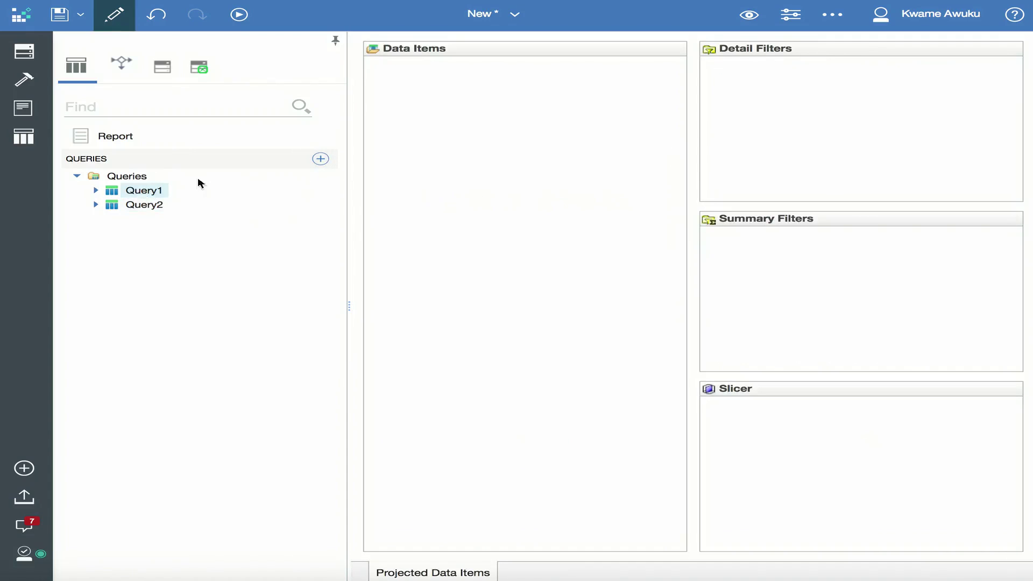
pyautogui.click(797, 17)
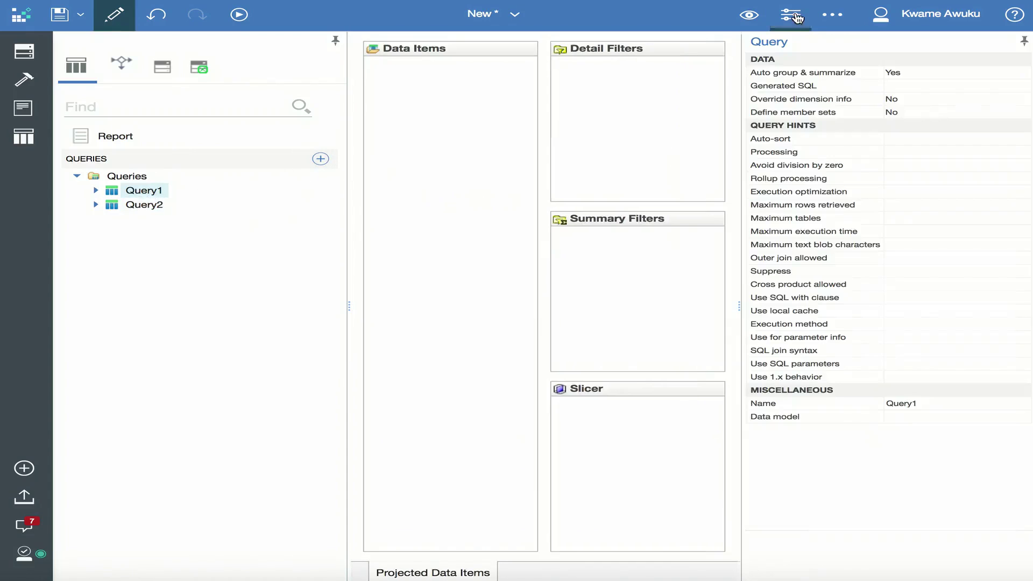
# Step: Rename Query1 as "Join"
pyautogui.click(910, 403)
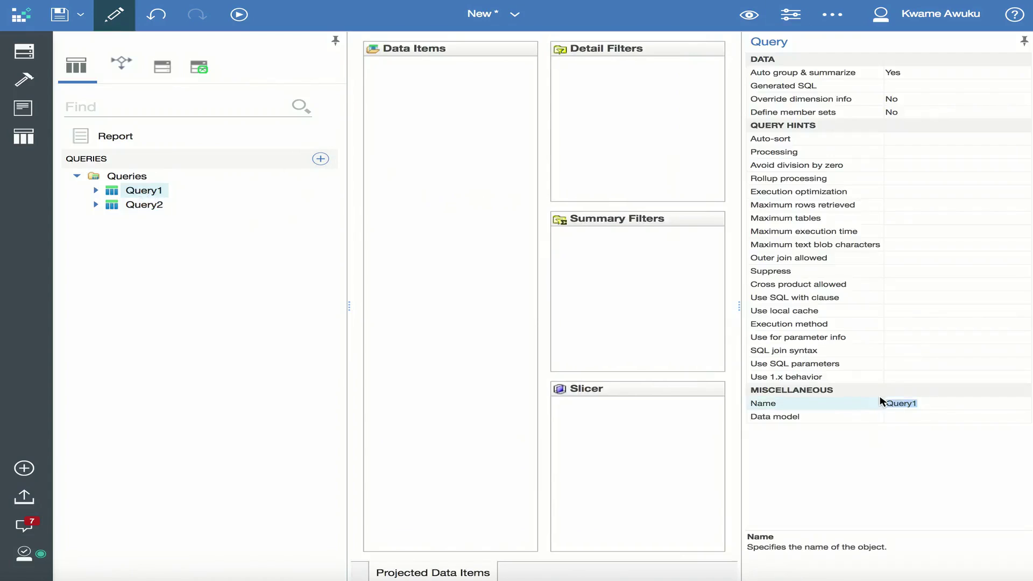
pyautogui.write('Join')
pyautogui.press('Return')
pyautogui.click(143, 204)
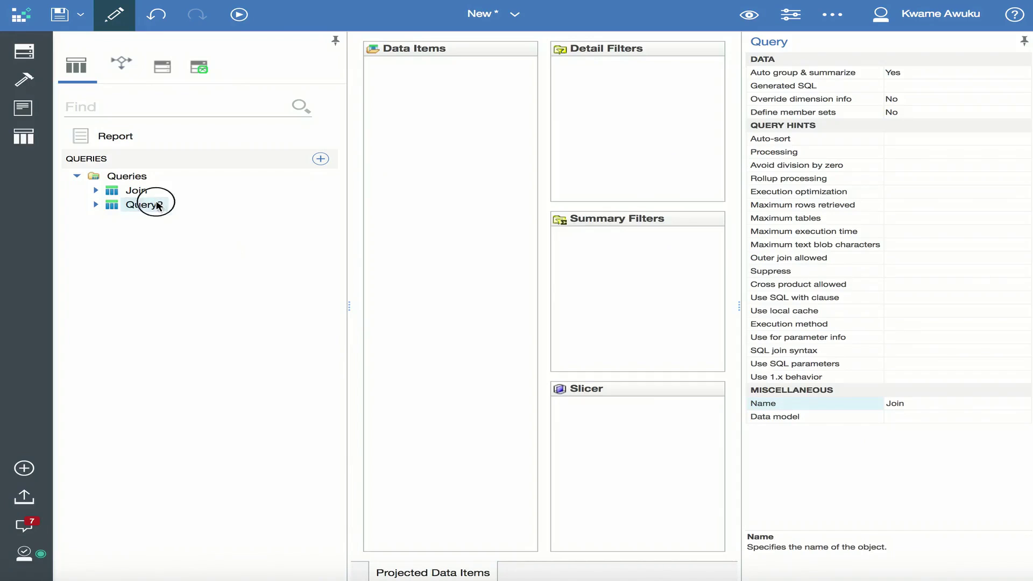
# Step: Rename the first query as "Passing" and the second query as "Rushing"
pyautogui.click(136, 190)
pyautogui.click(910, 403)
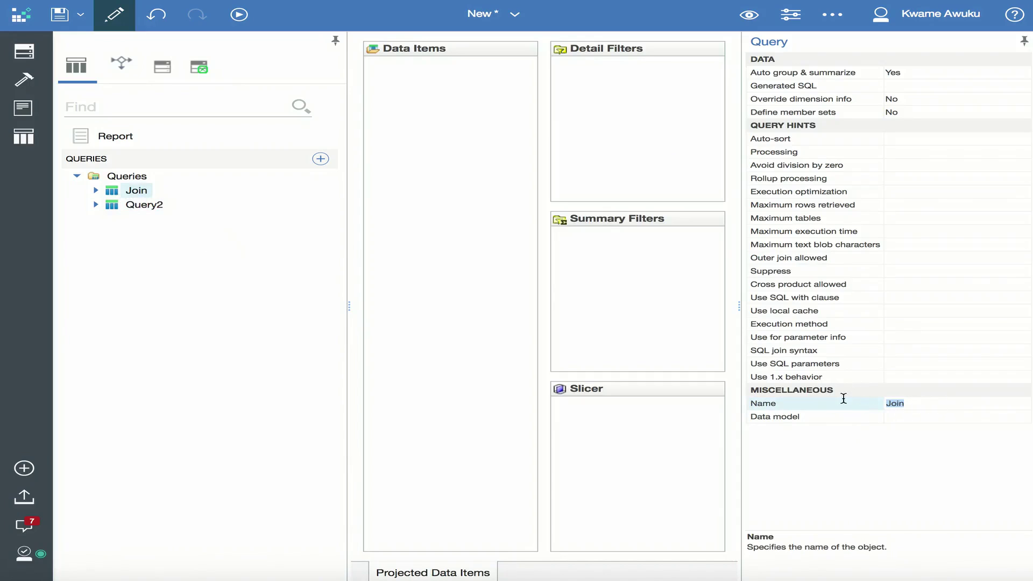
pyautogui.write('P')
pyautogui.press('Return')
pyautogui.click(145, 205)
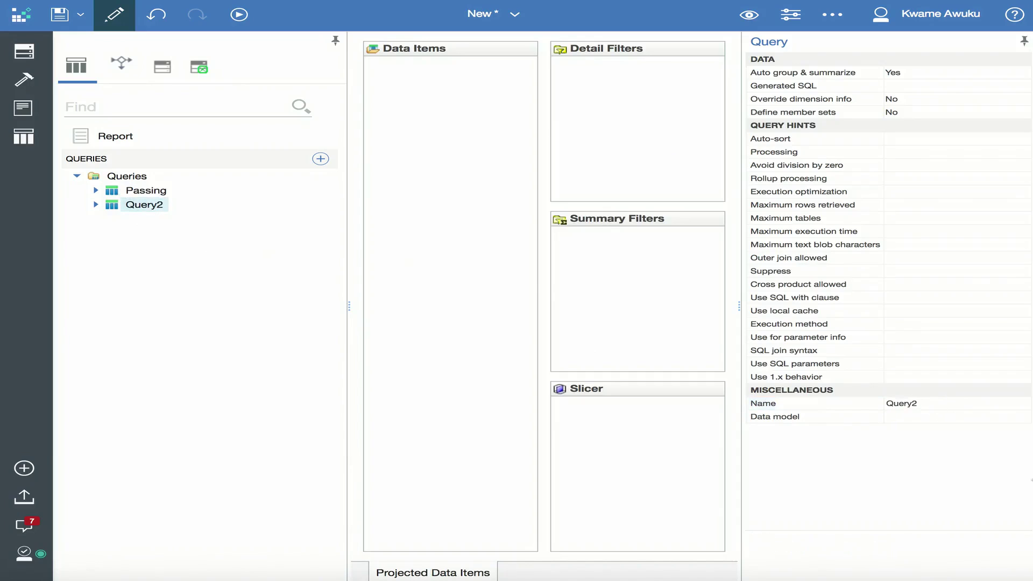
pyautogui.click(931, 404)
pyautogui.write('Rushing')
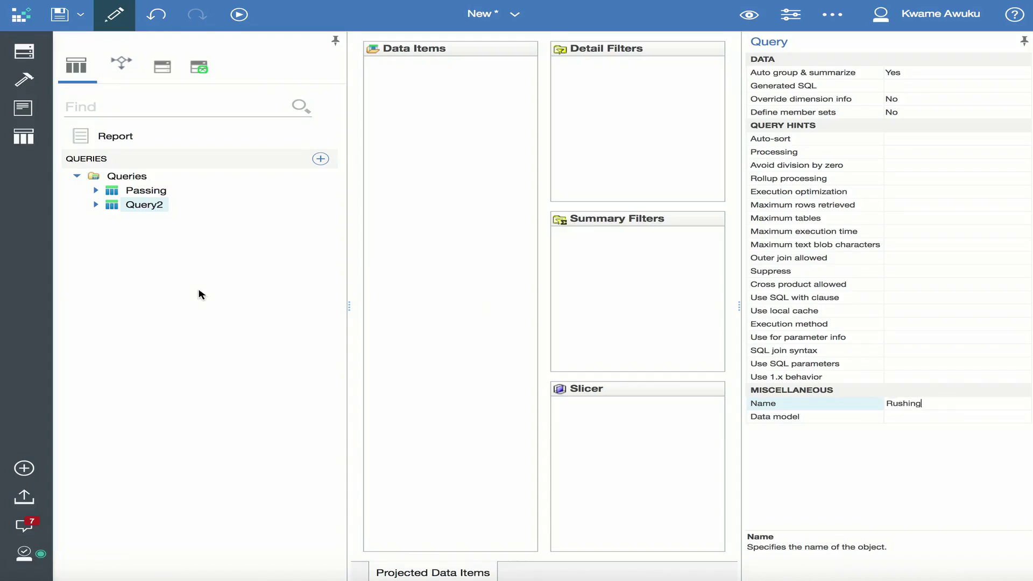
pyautogui.press('Return')
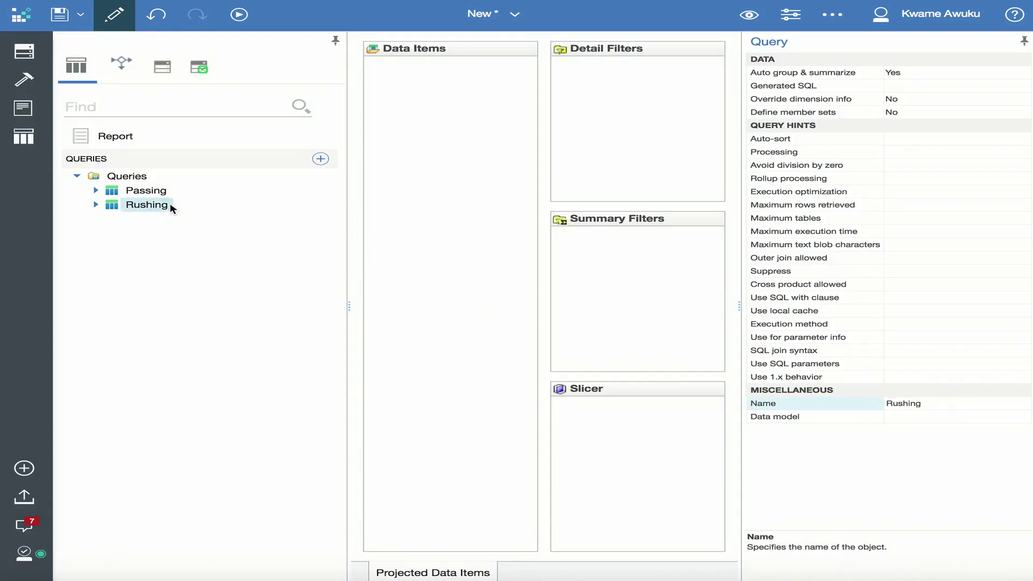
# Step: Add "Module: Demo" from My content as the report's data source
pyautogui.click(145, 191)
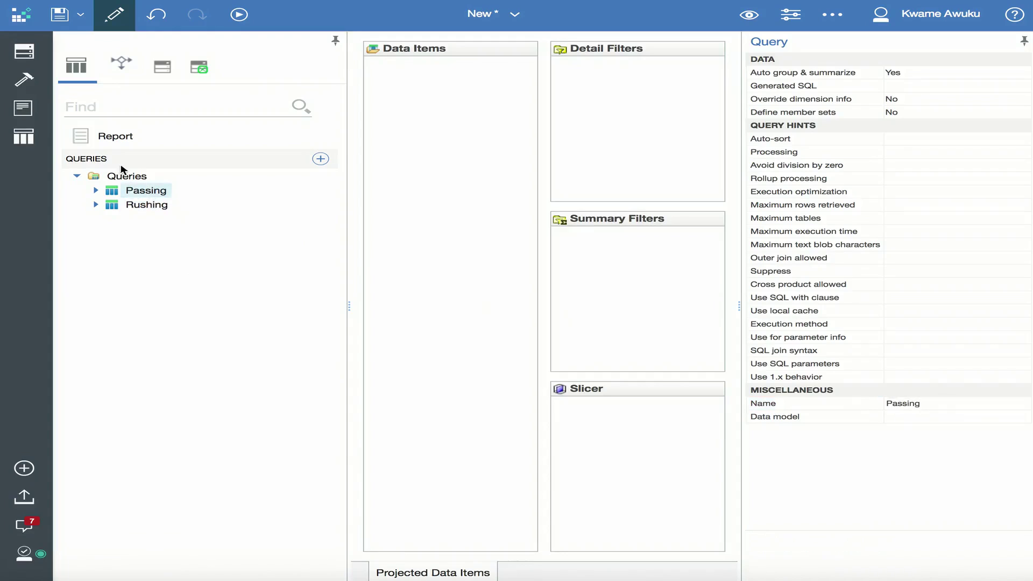
pyautogui.doubleClick(135, 192)
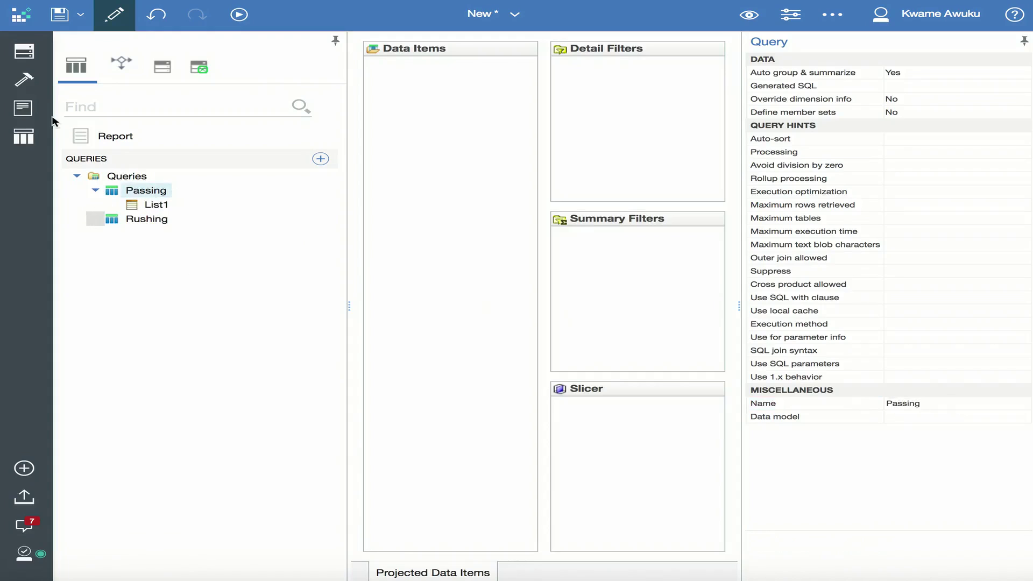
pyautogui.click(25, 52)
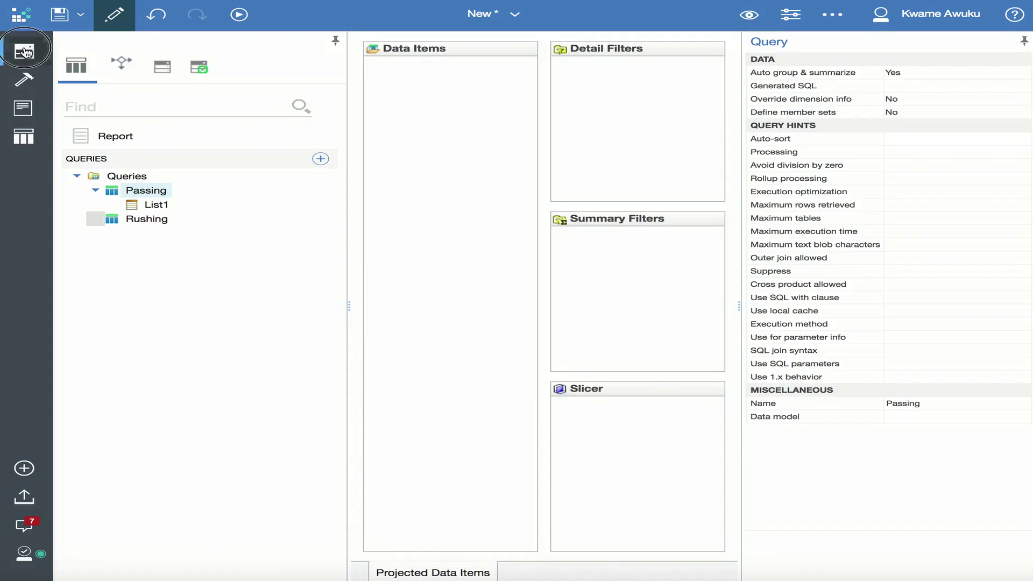
pyautogui.click(132, 59)
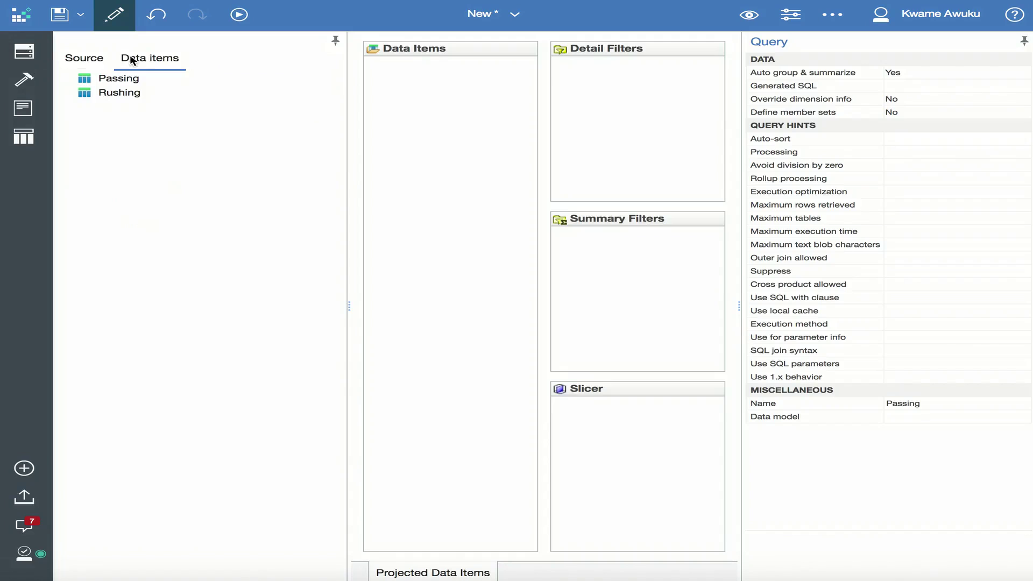
pyautogui.click(78, 59)
pyautogui.click(329, 82)
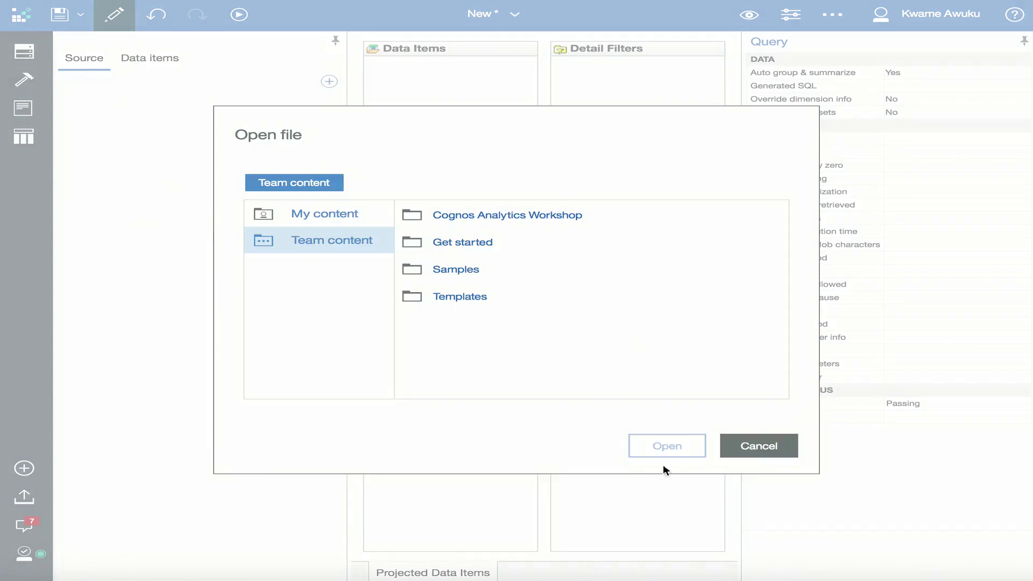
pyautogui.click(348, 220)
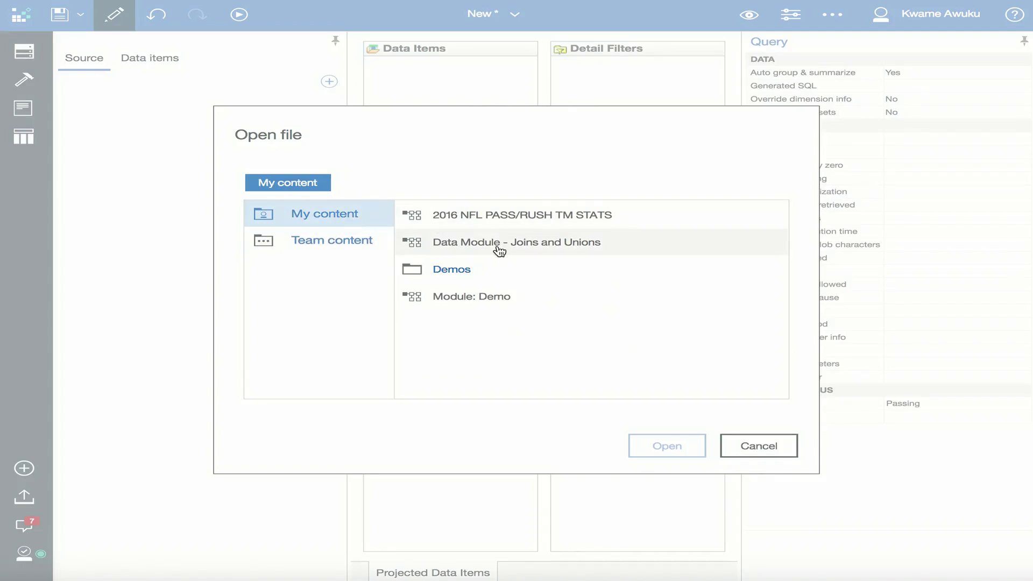
pyautogui.click(492, 297)
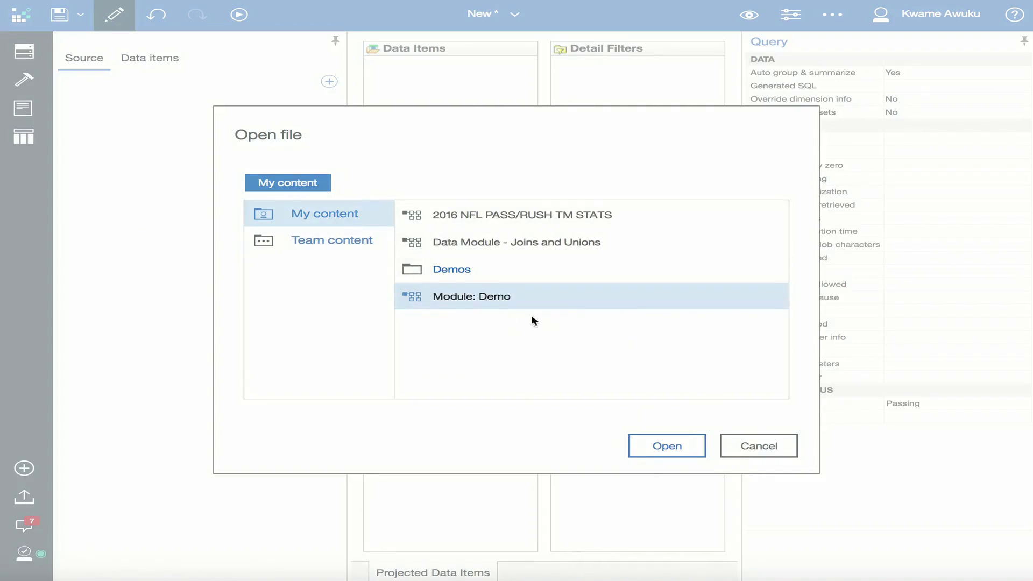
pyautogui.click(668, 447)
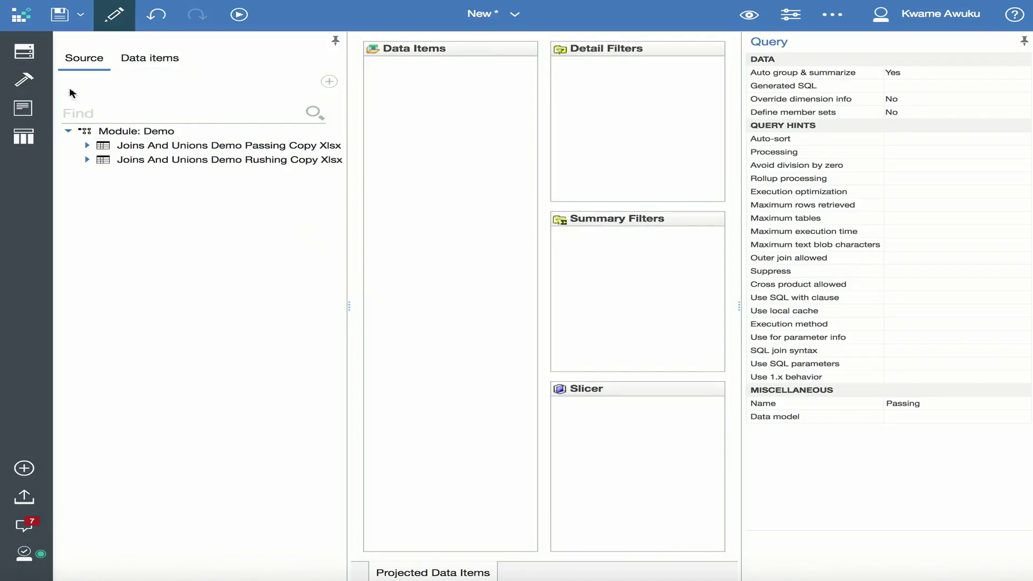
# Step: Add Teams and Passsing Yards from the passing table to the Passing query's data items
pyautogui.click(23, 137)
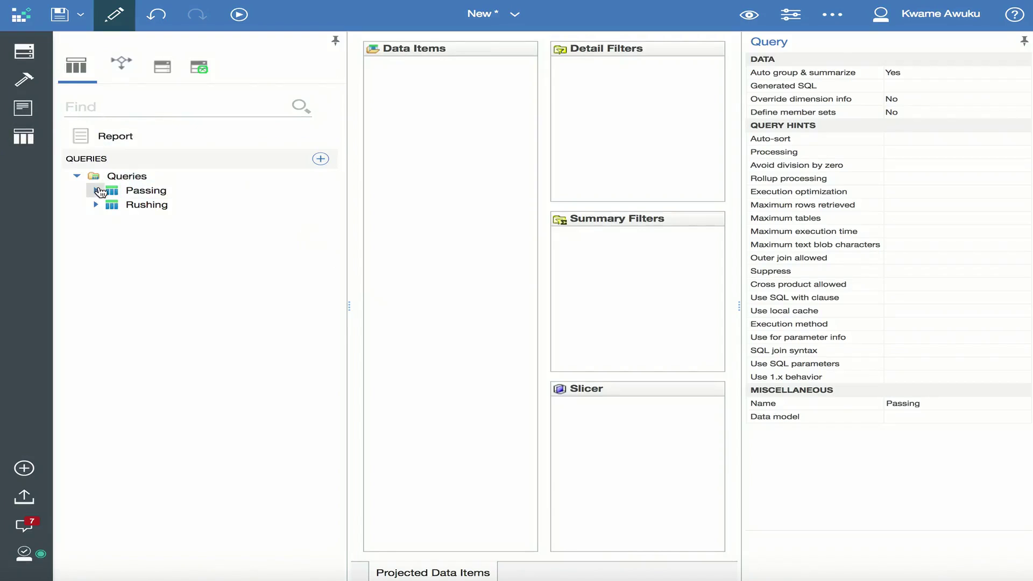
pyautogui.click(96, 191)
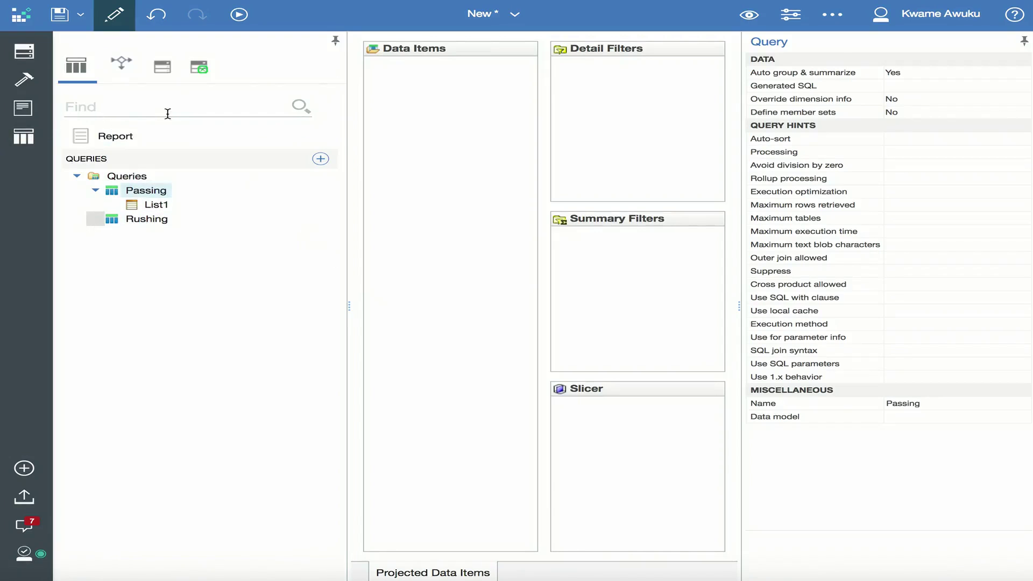
pyautogui.doubleClick(145, 195)
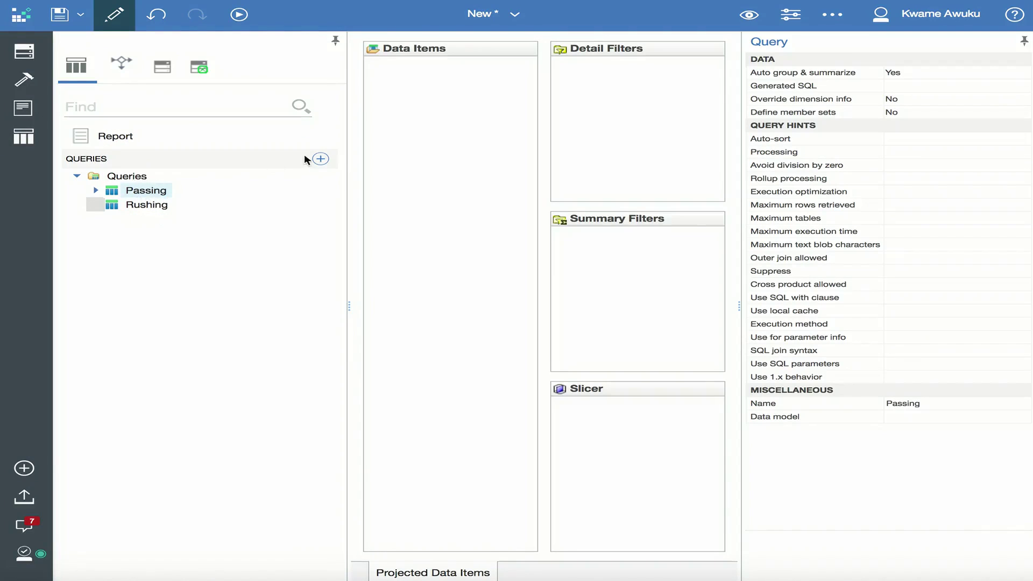
pyautogui.click(16, 56)
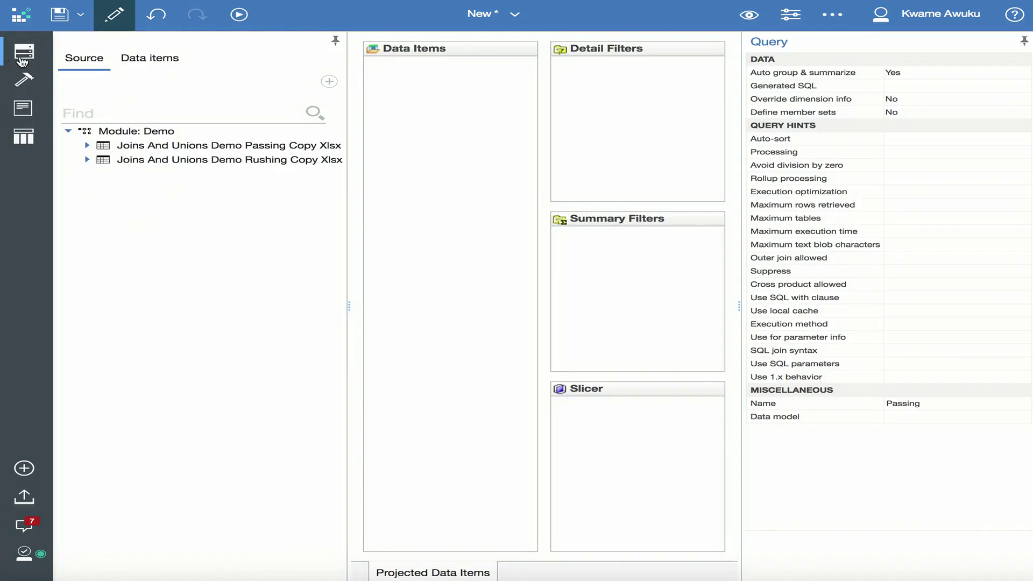
pyautogui.click(87, 145)
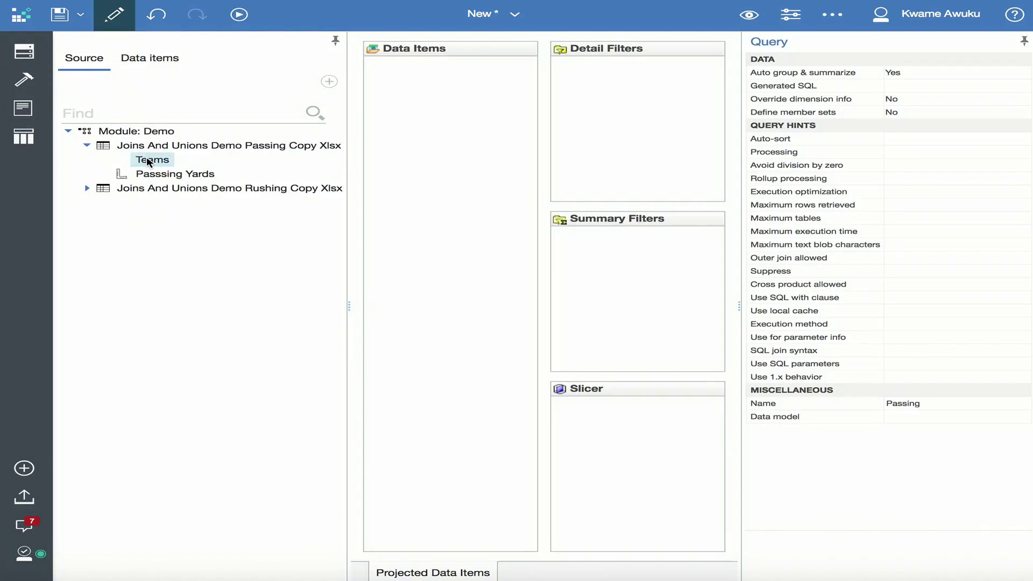
pyautogui.moveTo(149, 161); pyautogui.dragTo(395, 167)
pyautogui.moveTo(170, 172); pyautogui.dragTo(421, 185)
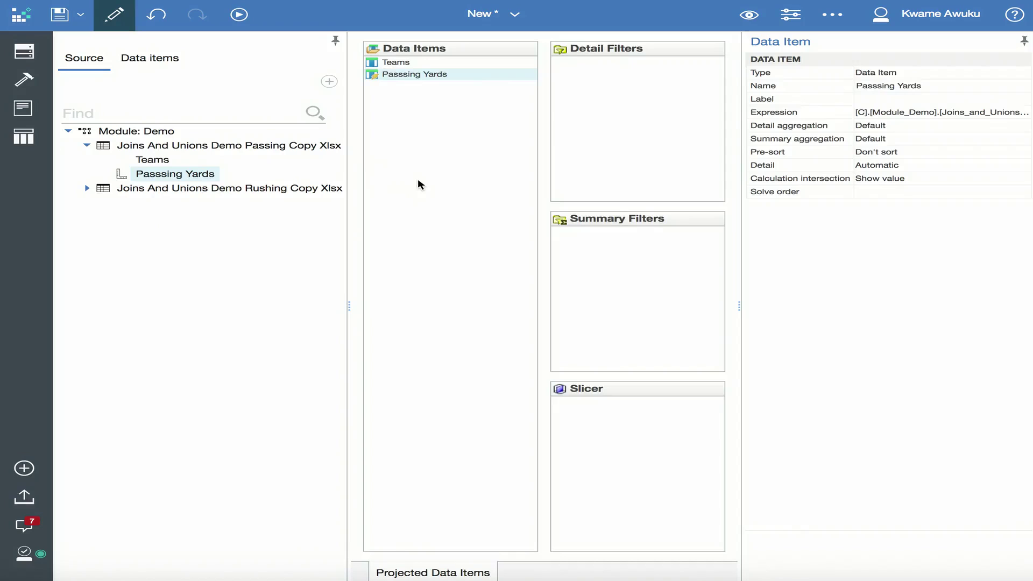
# Step: Add Teams and Rushing Yards from the rushing table to the Rushing query's data items
pyautogui.click(24, 137)
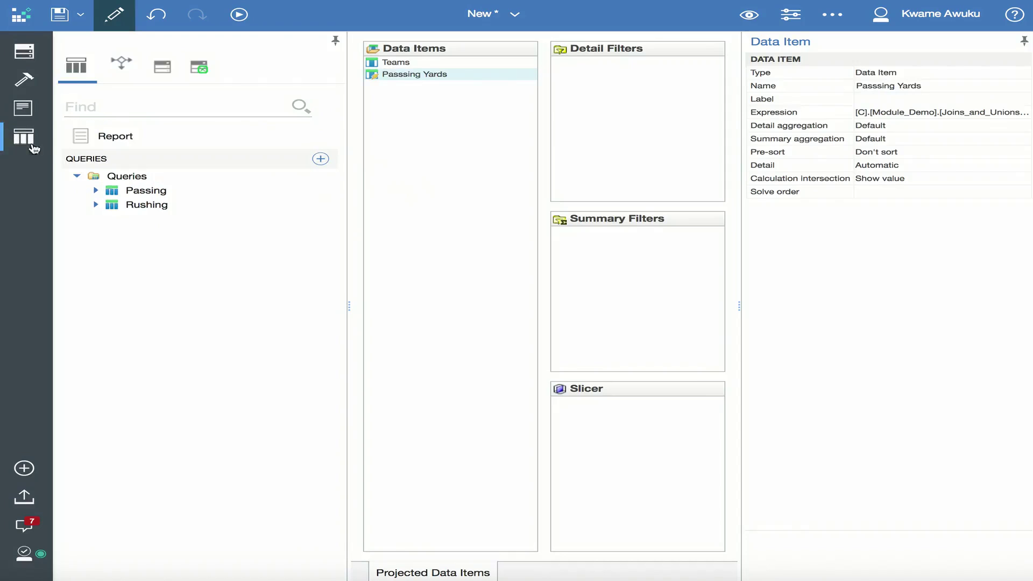
pyautogui.click(139, 206)
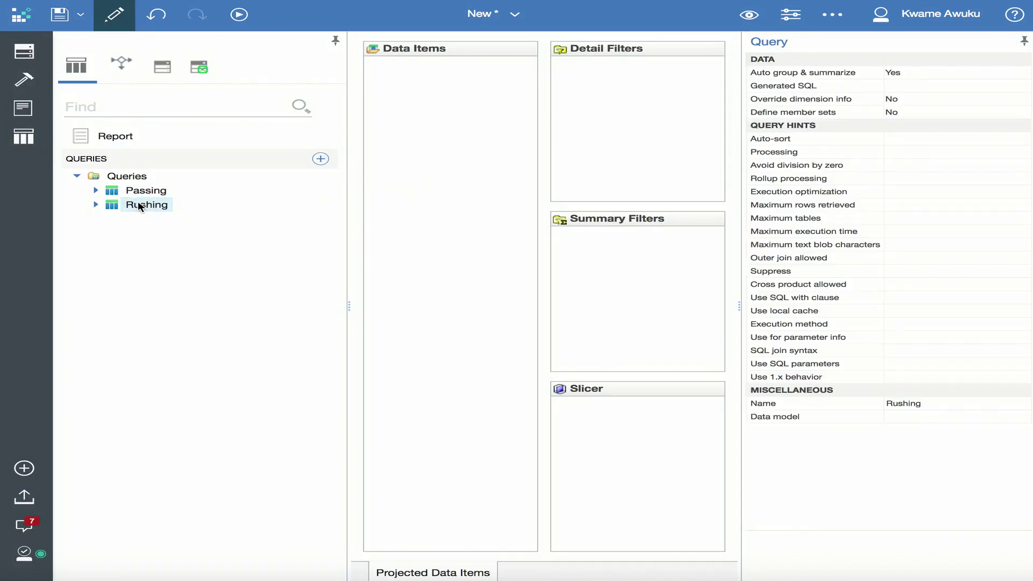
pyautogui.click(24, 51)
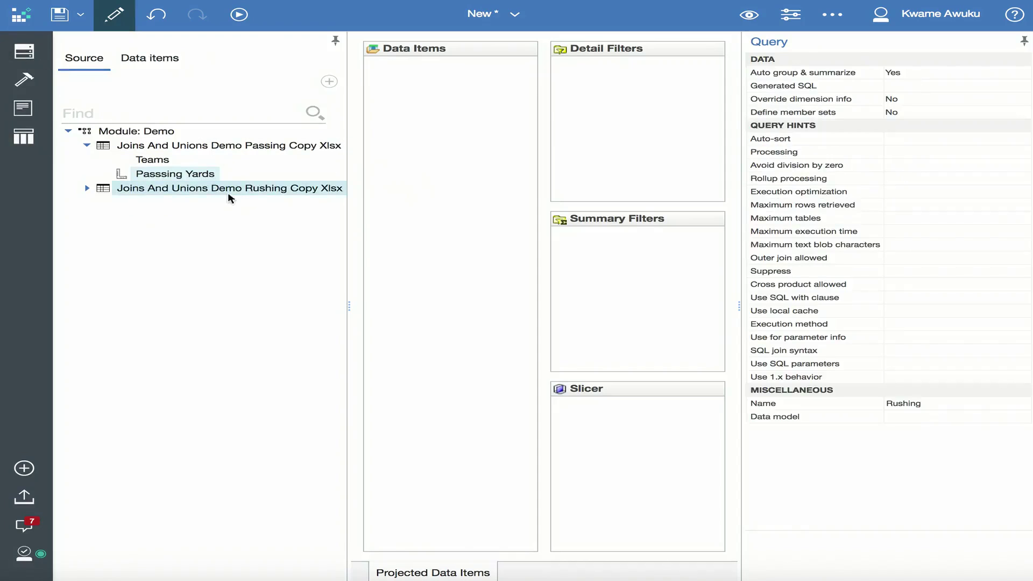
pyautogui.click(87, 190)
pyautogui.moveTo(159, 206); pyautogui.dragTo(369, 221)
pyautogui.click(172, 218)
pyautogui.moveTo(172, 218); pyautogui.dragTo(409, 234)
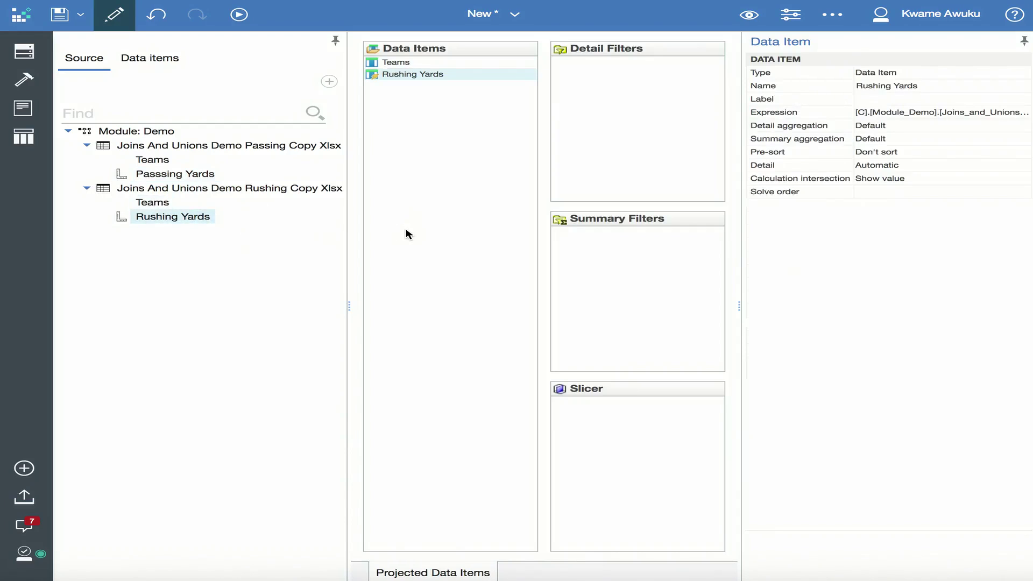
# Step: Review the data items of the Passing and Rushing queries
pyautogui.click(23, 136)
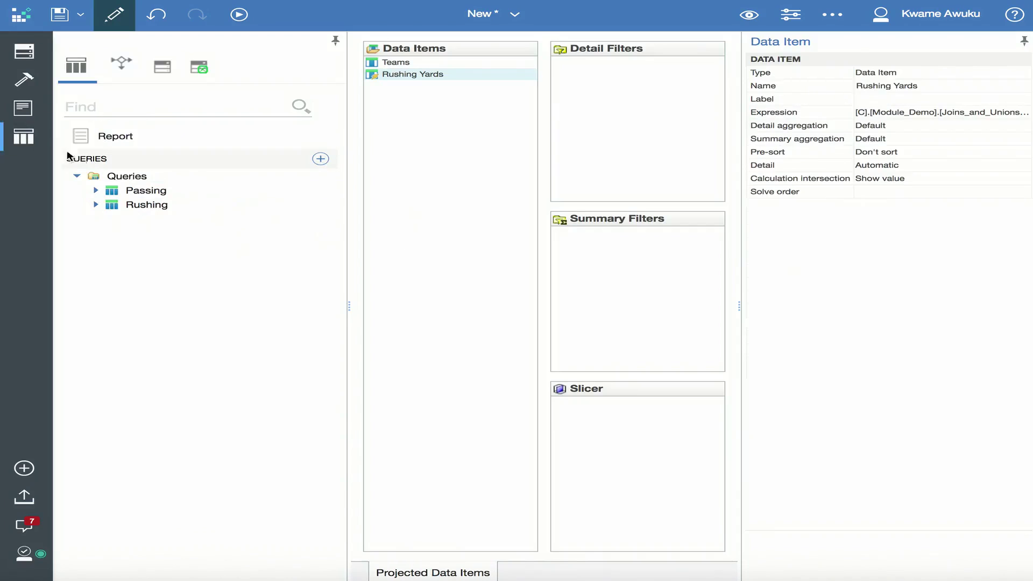
pyautogui.doubleClick(132, 195)
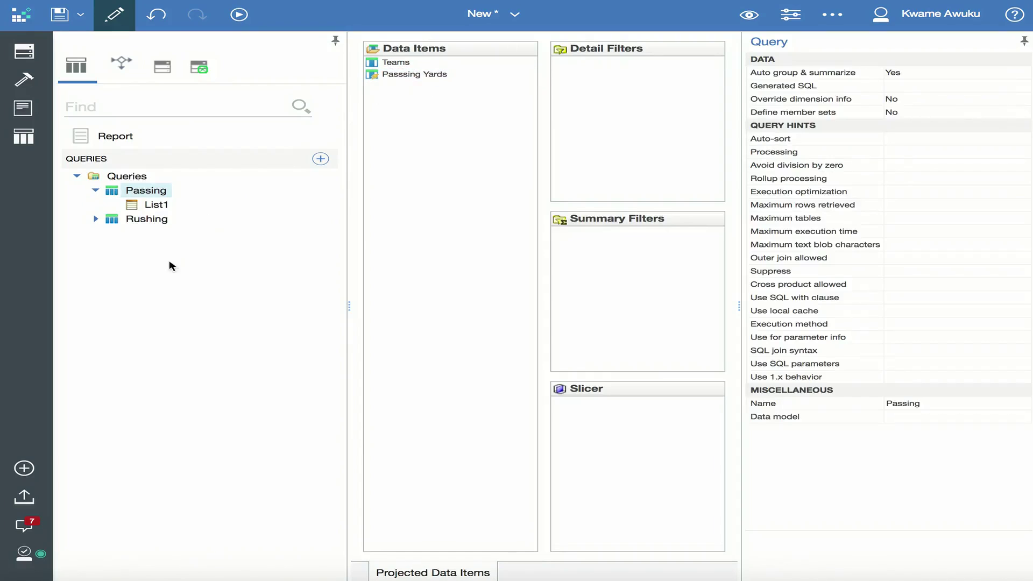
pyautogui.click(143, 223)
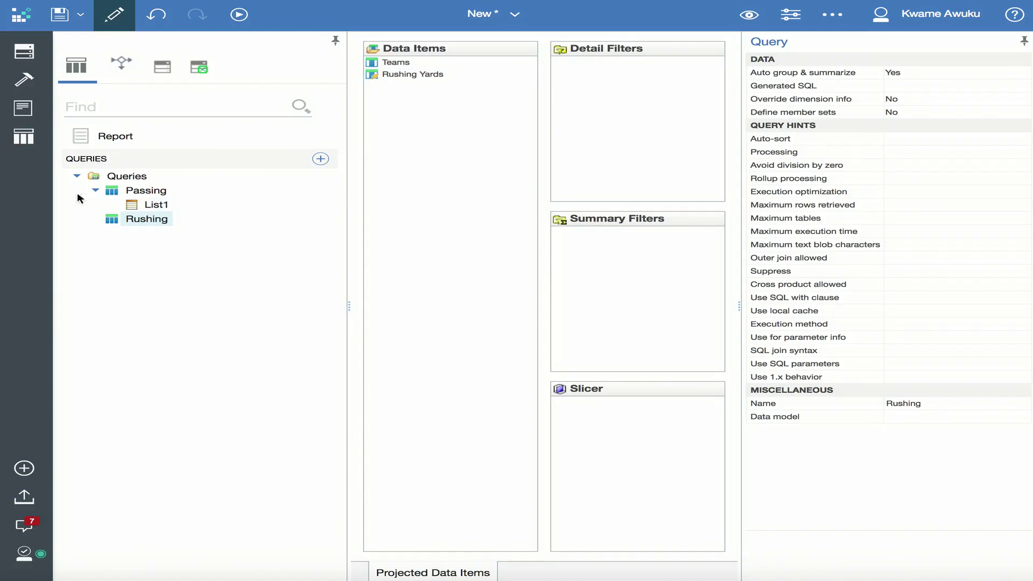
# Step: Place a Join object in the overview of all queries, below Passing and Rushing
pyautogui.click(120, 179)
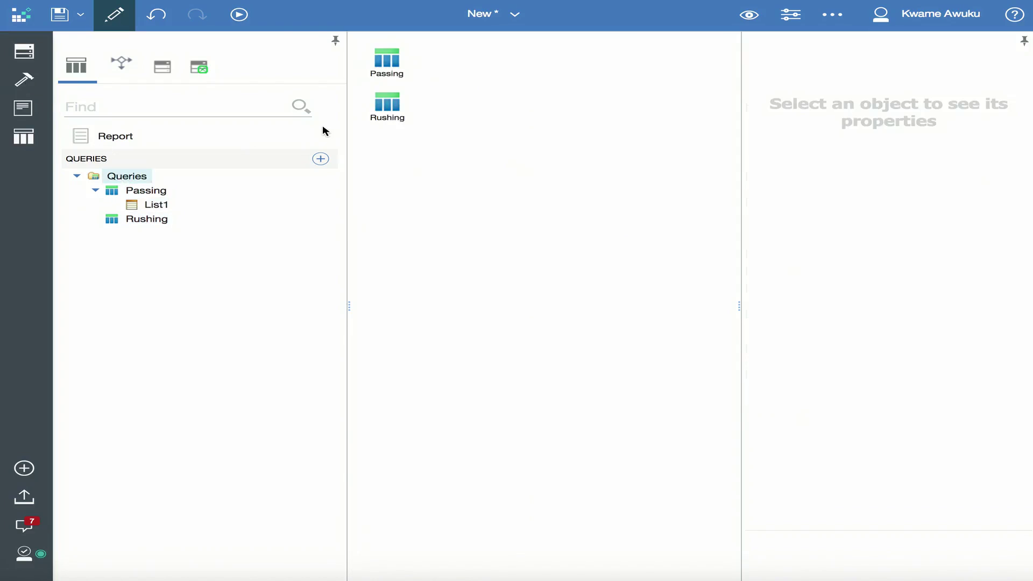
pyautogui.click(22, 84)
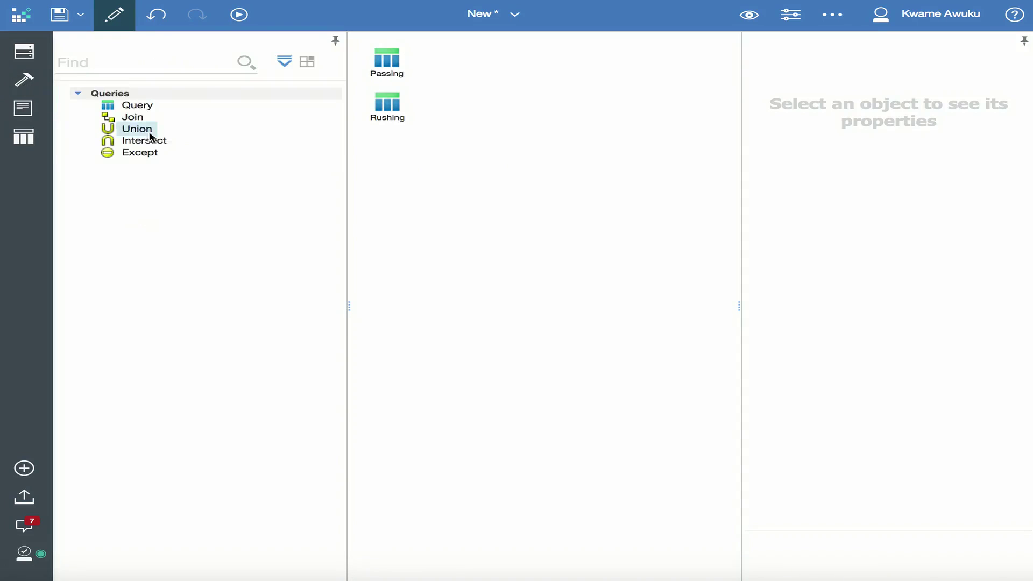
pyautogui.moveTo(132, 117); pyautogui.dragTo(455, 211)
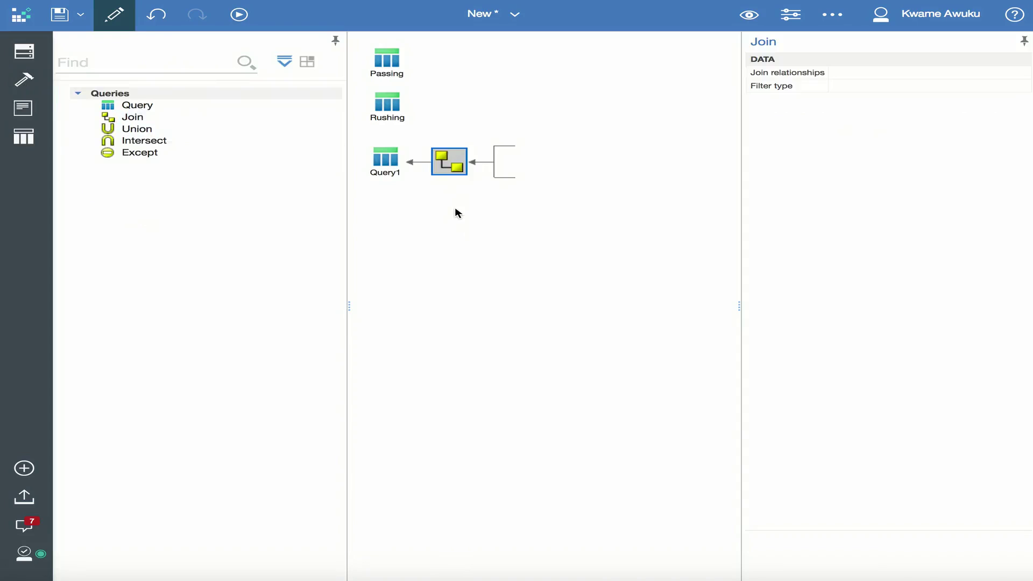
# Step: Connect the Passing and Rushing queries to the Join object and link them on Teams with the = operator
pyautogui.moveTo(386, 55); pyautogui.dragTo(533, 145)
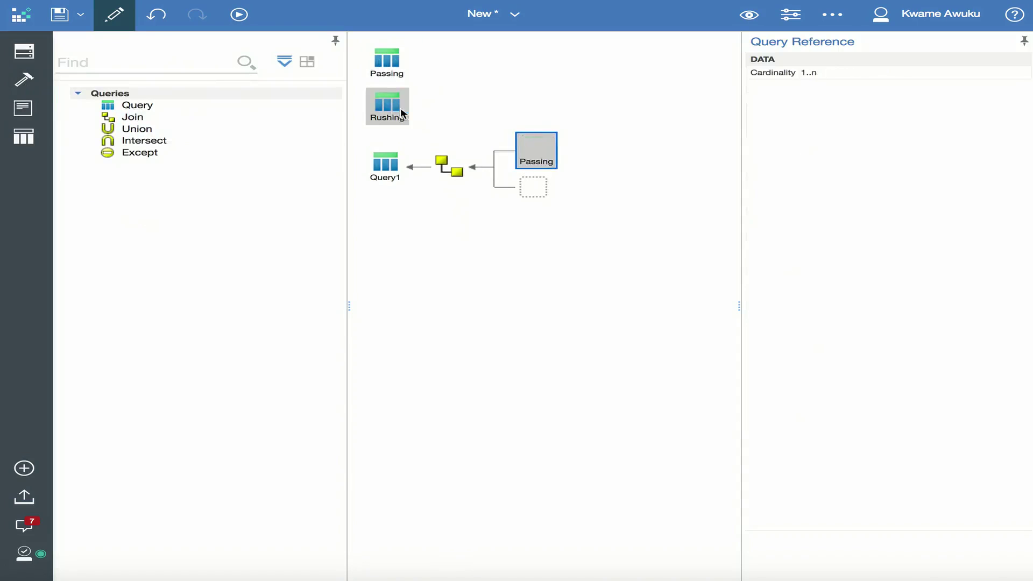
pyautogui.moveTo(392, 109); pyautogui.dragTo(530, 184)
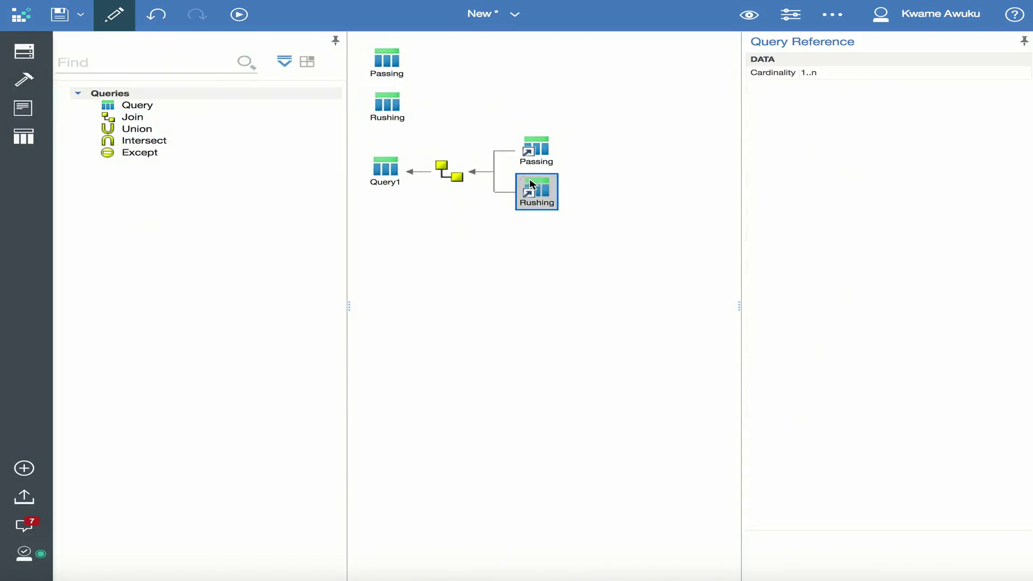
pyautogui.doubleClick(458, 176)
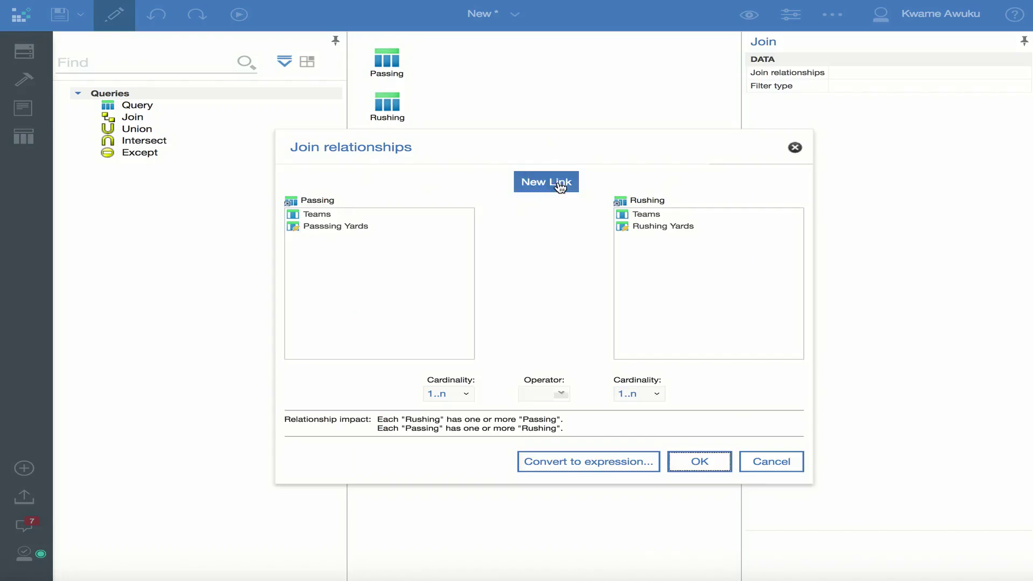
pyautogui.click(560, 186)
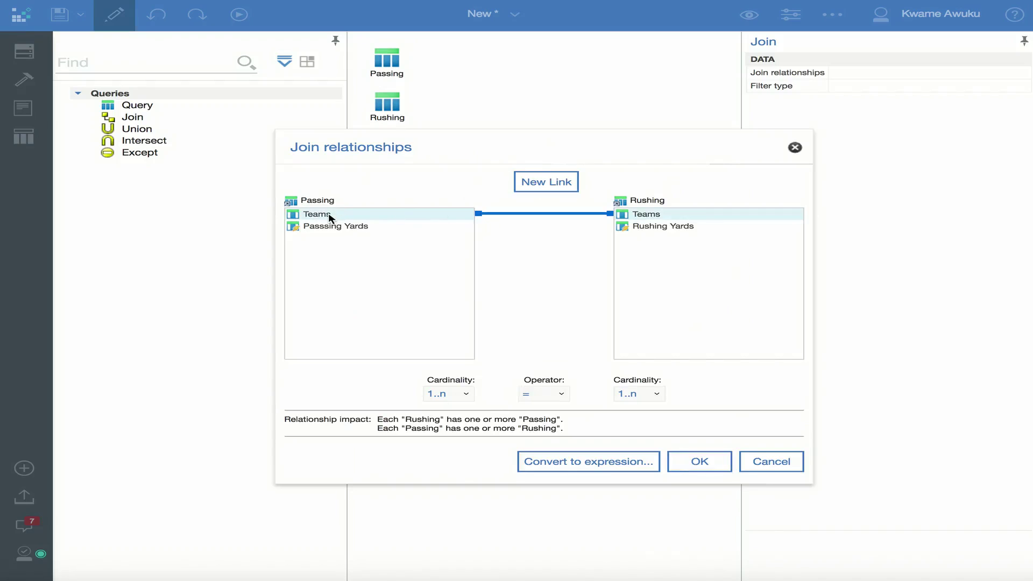
pyautogui.click(699, 461)
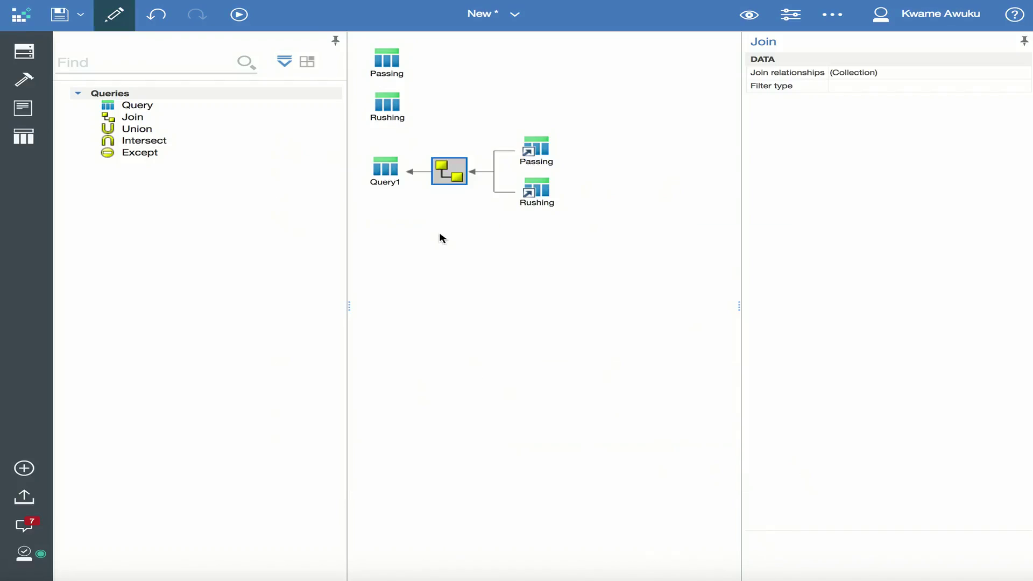
# Step: Rename the query produced by the join as Join
pyautogui.click(385, 170)
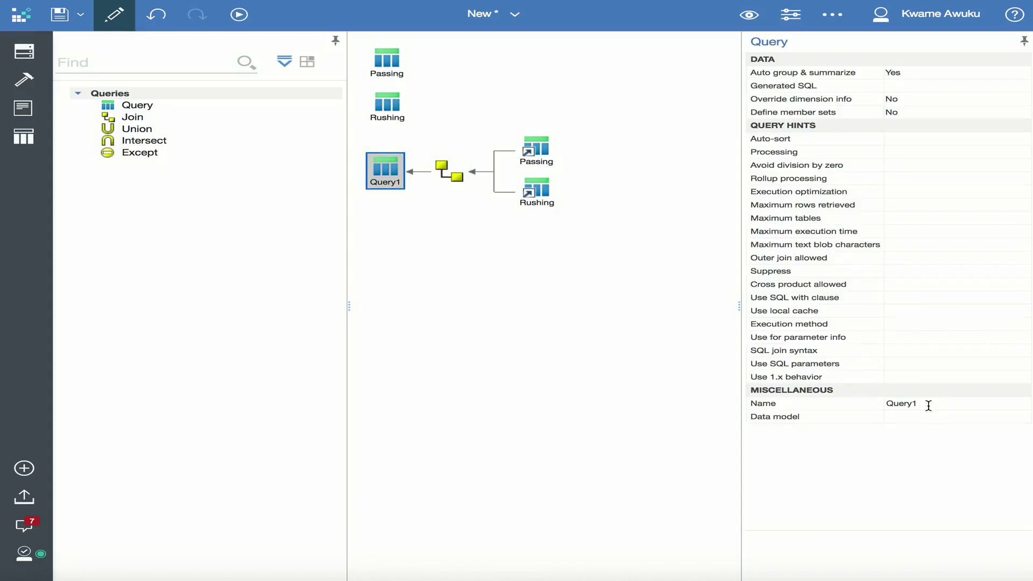
pyautogui.click(907, 403)
pyautogui.doubleClick(907, 402)
pyautogui.write('Join')
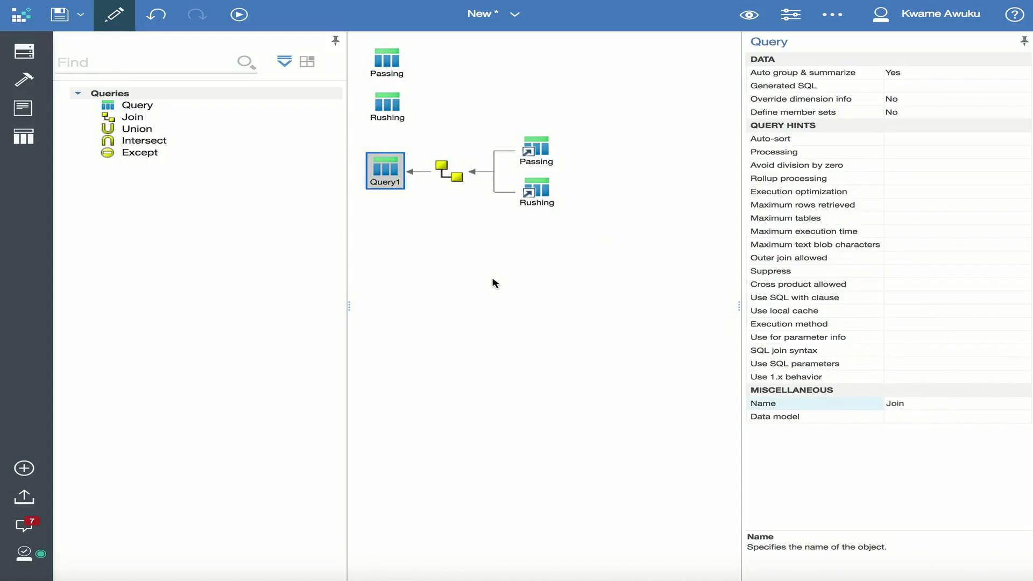
pyautogui.press('Return')
# Step: Add Teams and Passsing Yards from the Passing query and Rushing Yards from the Rushing query to the Join query's data items
pyautogui.doubleClick(389, 176)
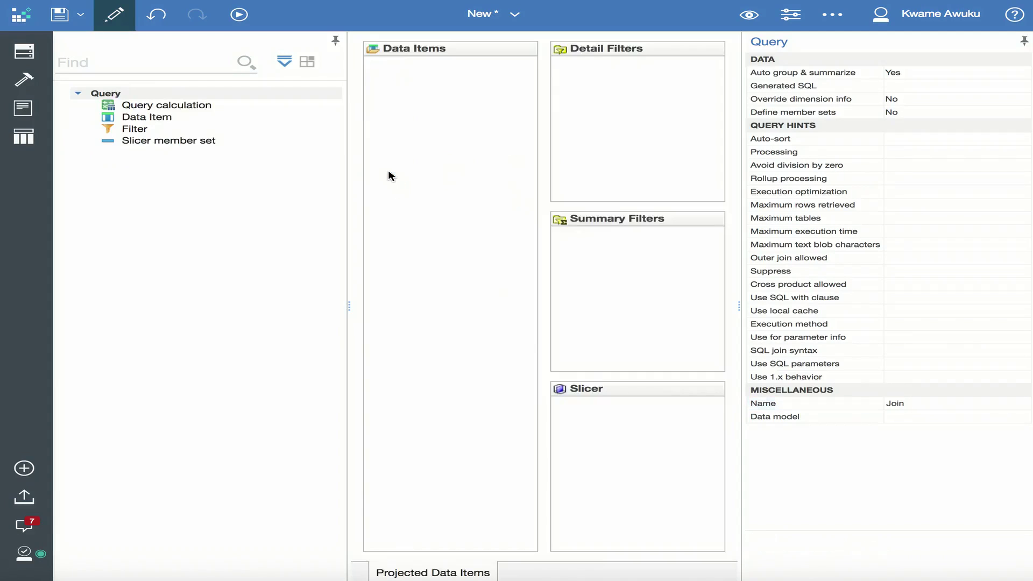
pyautogui.click(23, 50)
pyautogui.click(150, 57)
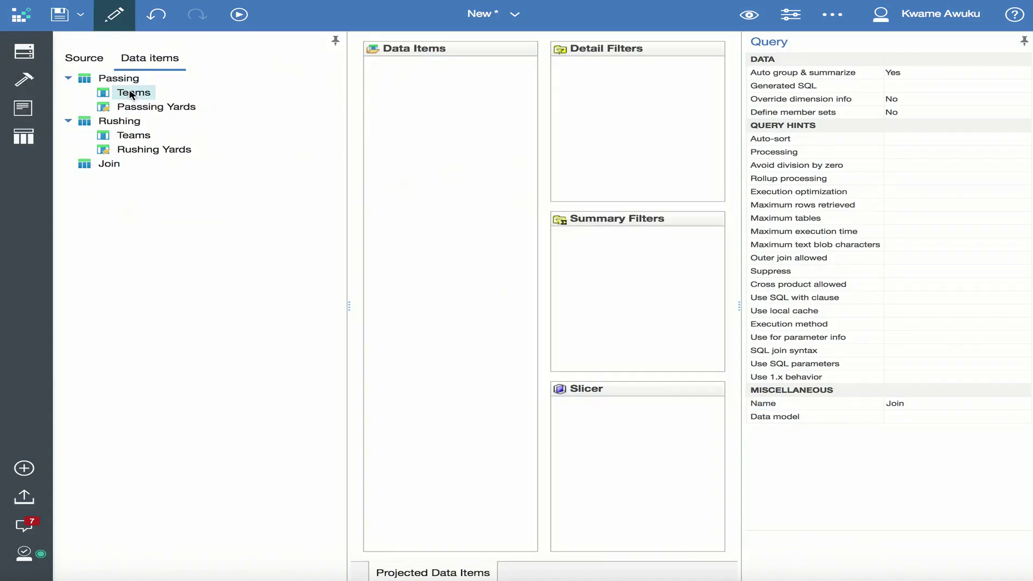
pyautogui.moveTo(131, 94); pyautogui.dragTo(418, 111)
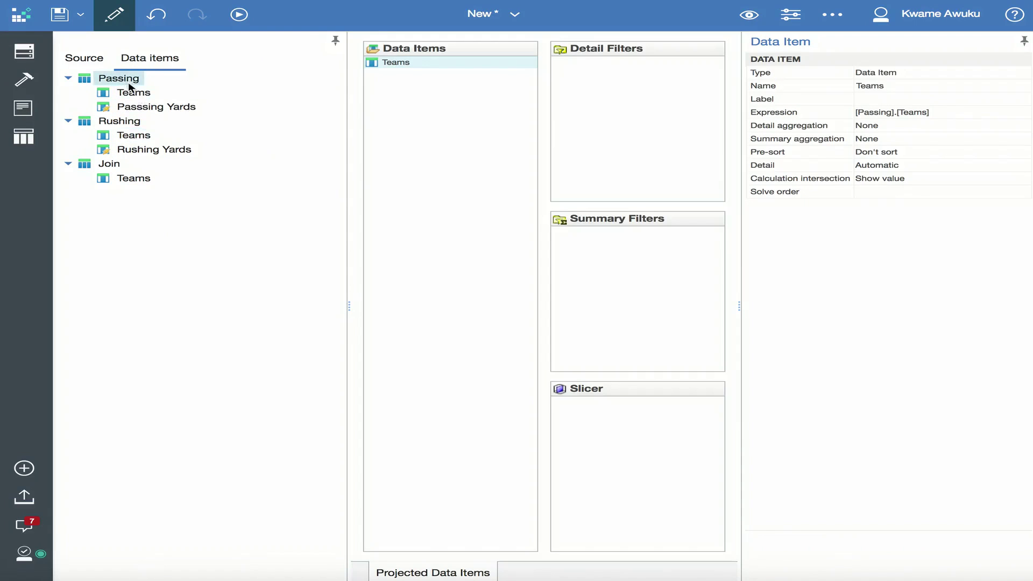
pyautogui.moveTo(136, 105); pyautogui.dragTo(404, 125)
pyautogui.moveTo(144, 146); pyautogui.dragTo(388, 161)
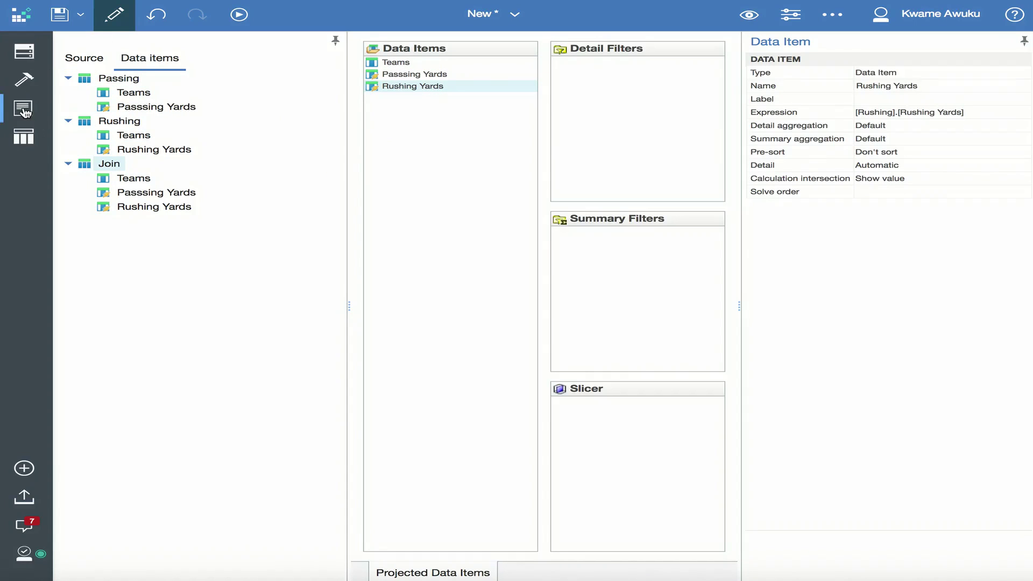
# Step: On Page1, set the query of the empty list under Report 1 - JOIN to Join
pyautogui.click(23, 111)
pyautogui.click(138, 141)
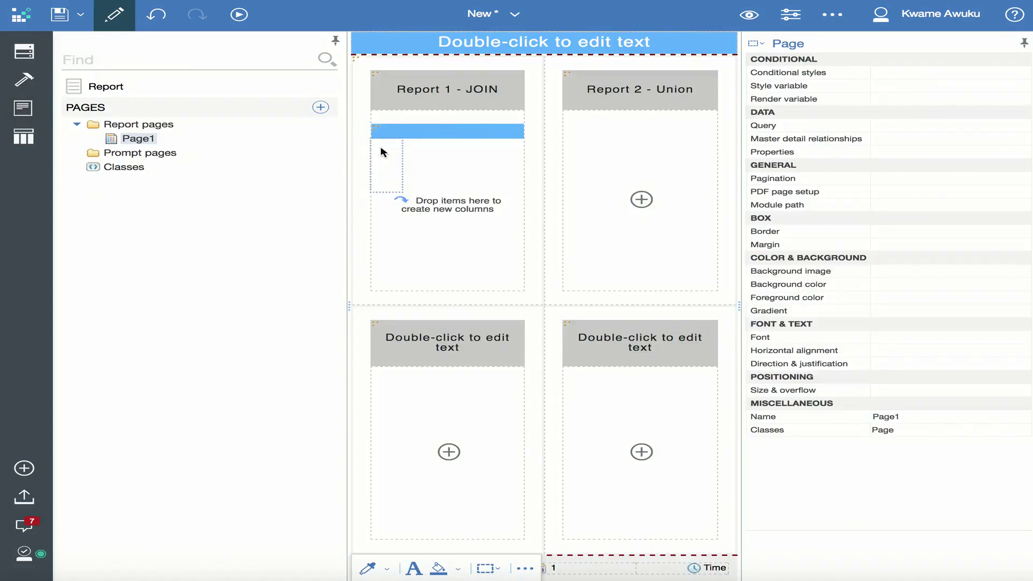
pyautogui.click(381, 132)
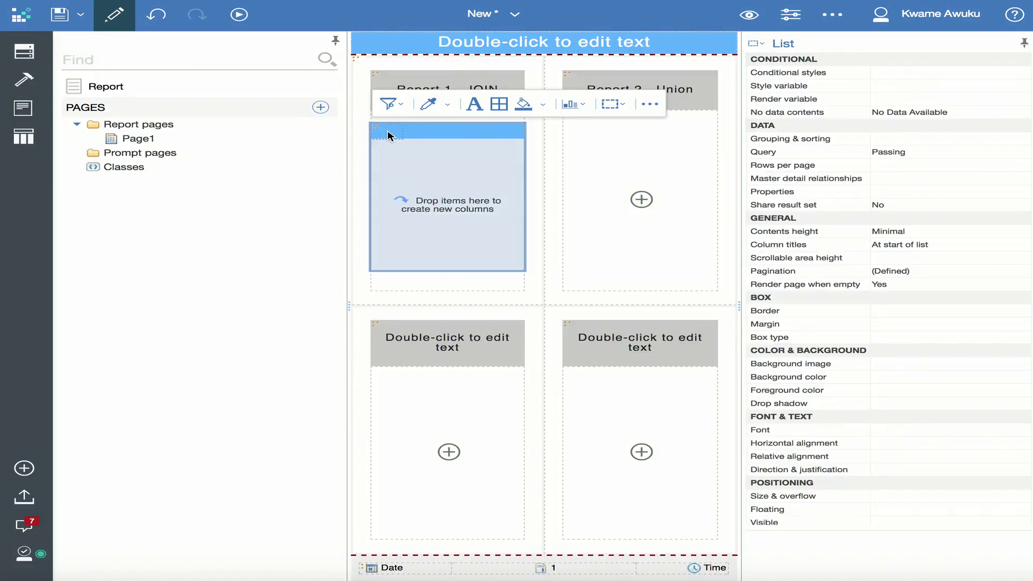
pyautogui.click(982, 156)
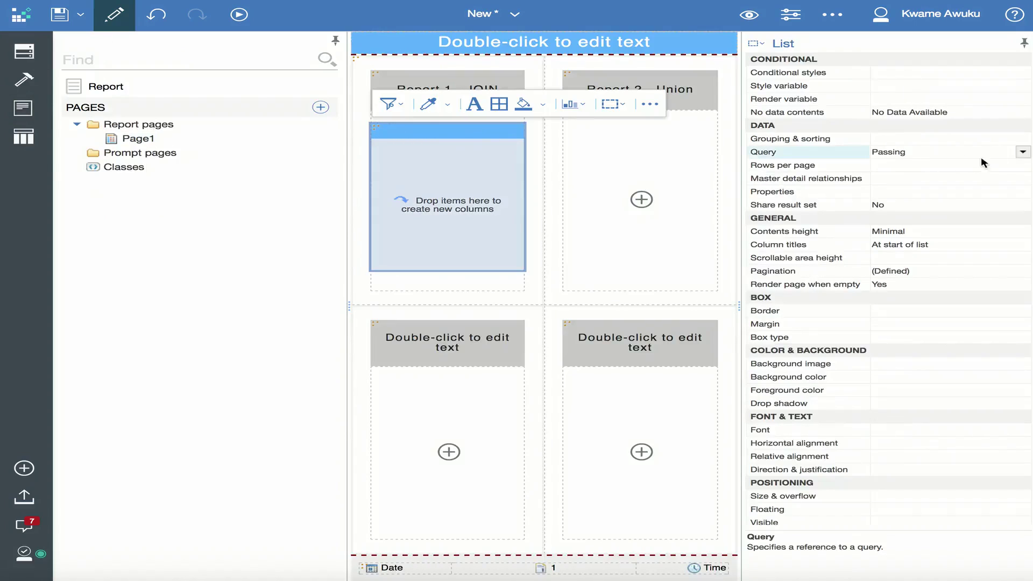
pyautogui.click(1021, 154)
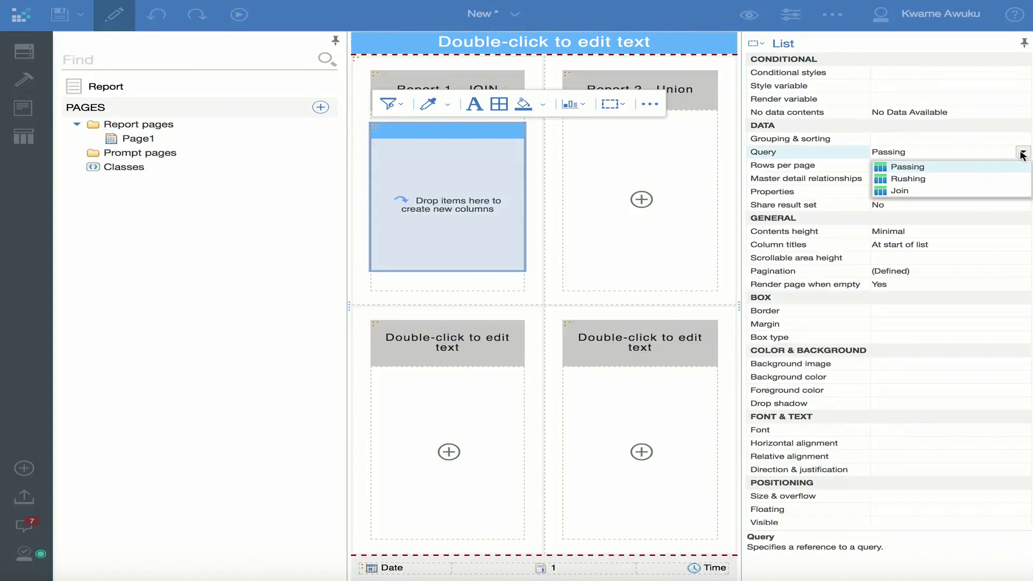
pyautogui.click(930, 192)
# Step: Fill the Report 1 - JOIN list with Teams, Passsing Yards and Rushing Yards from the Join query
pyautogui.click(24, 51)
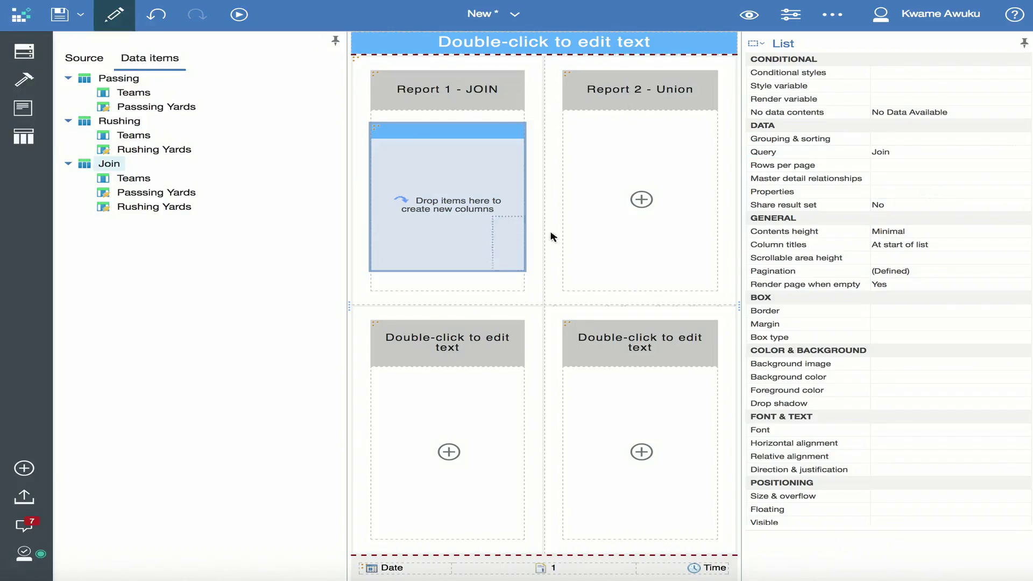
pyautogui.moveTo(131, 182); pyautogui.dragTo(403, 174)
pyautogui.moveTo(145, 194); pyautogui.dragTo(550, 156)
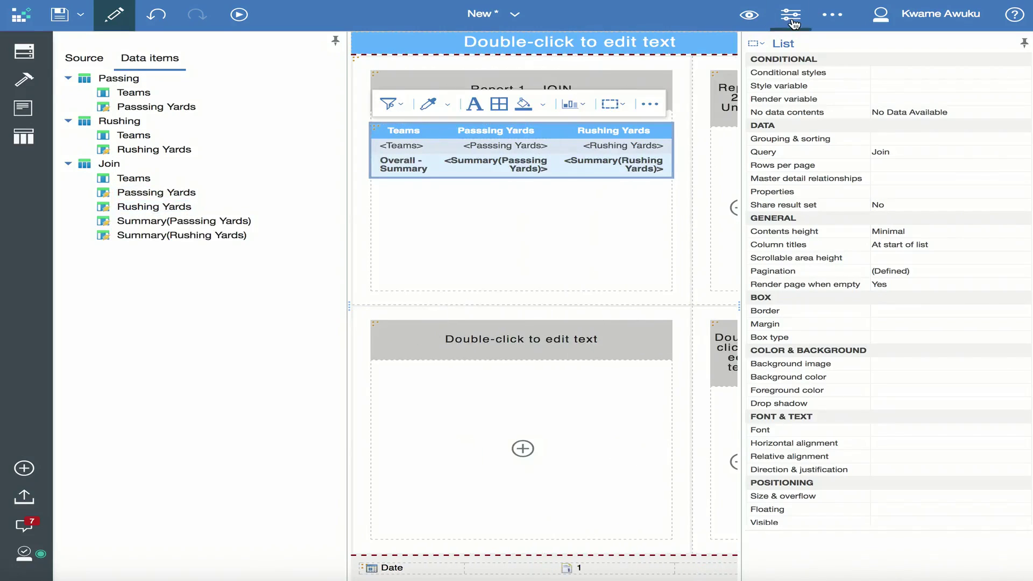
# Step: Hide the properties and data panes and show the report page as a preview with live data
pyautogui.click(790, 14)
pyautogui.click(24, 54)
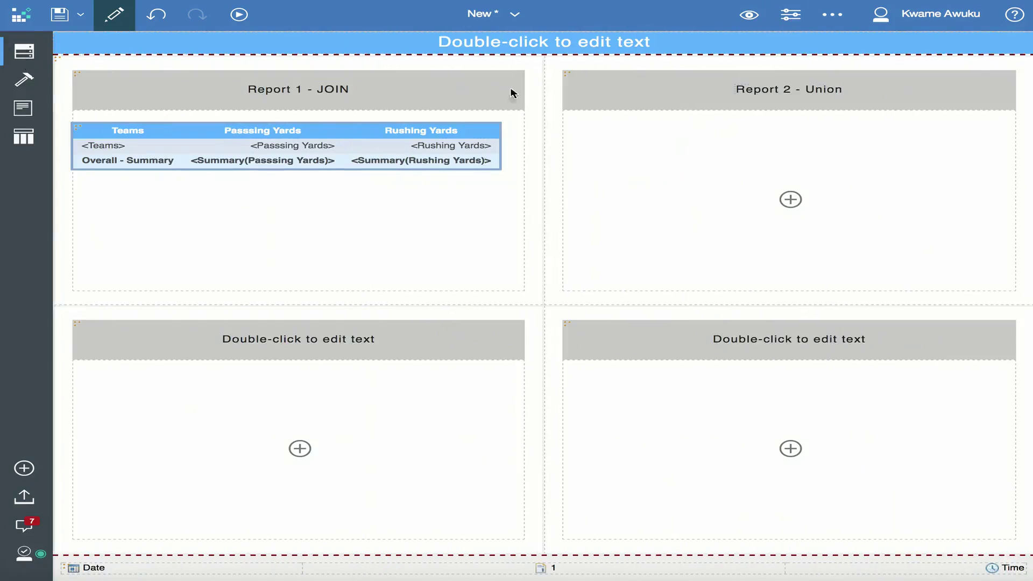
pyautogui.click(749, 14)
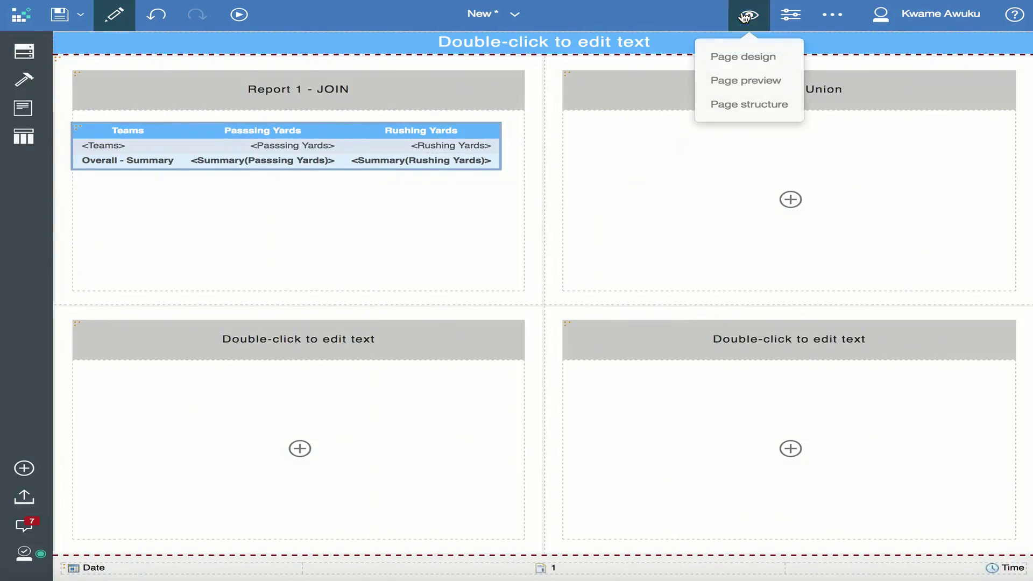
pyautogui.click(751, 76)
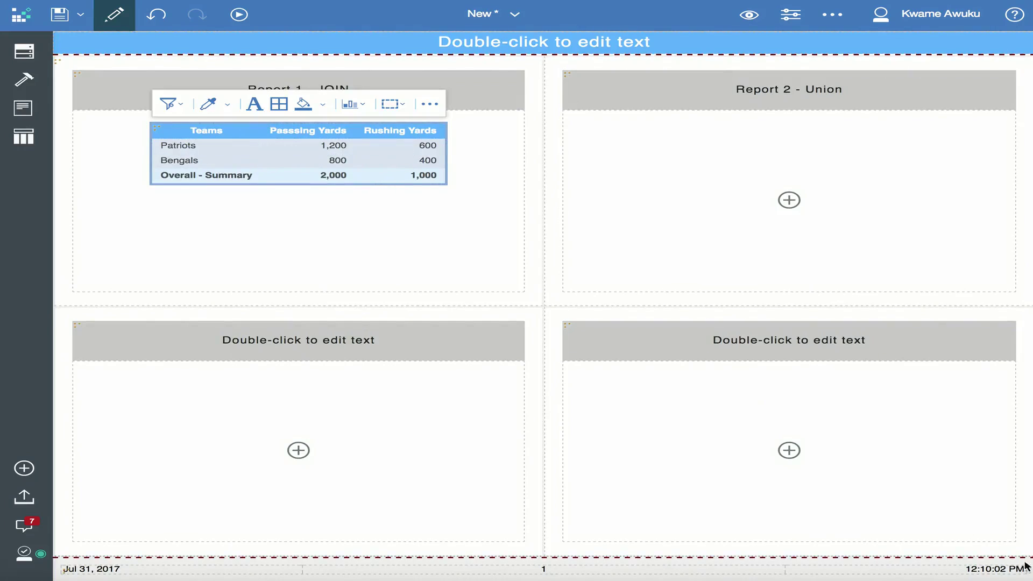
# Step: Switch to the Excel Sample sheet and compare the Passing and Rushing source tables with the expected JOIN result of Report 1
pyautogui.press('super+Tab')
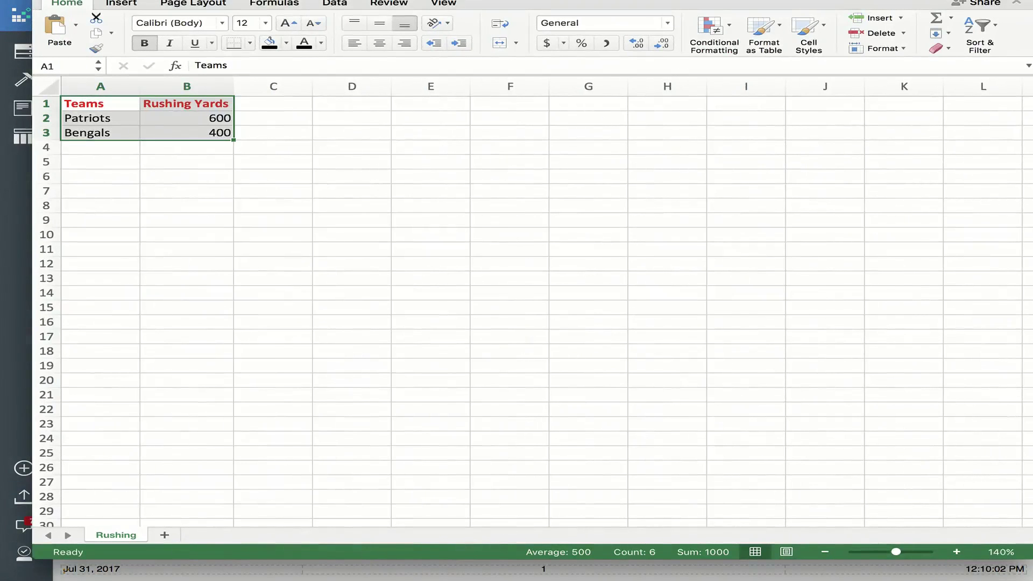
pyautogui.press('super+Tab')
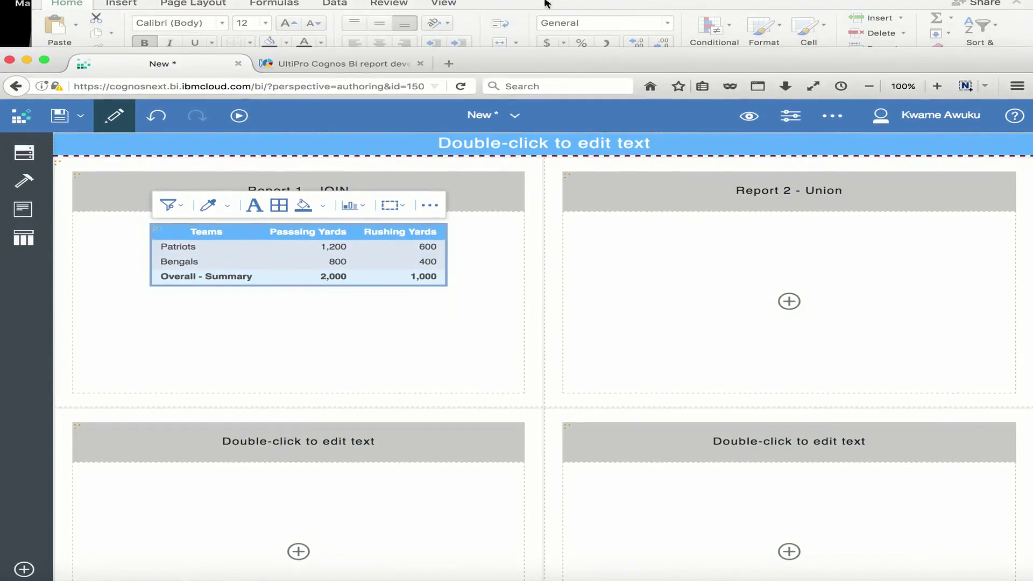
pyautogui.press('super+Tab')
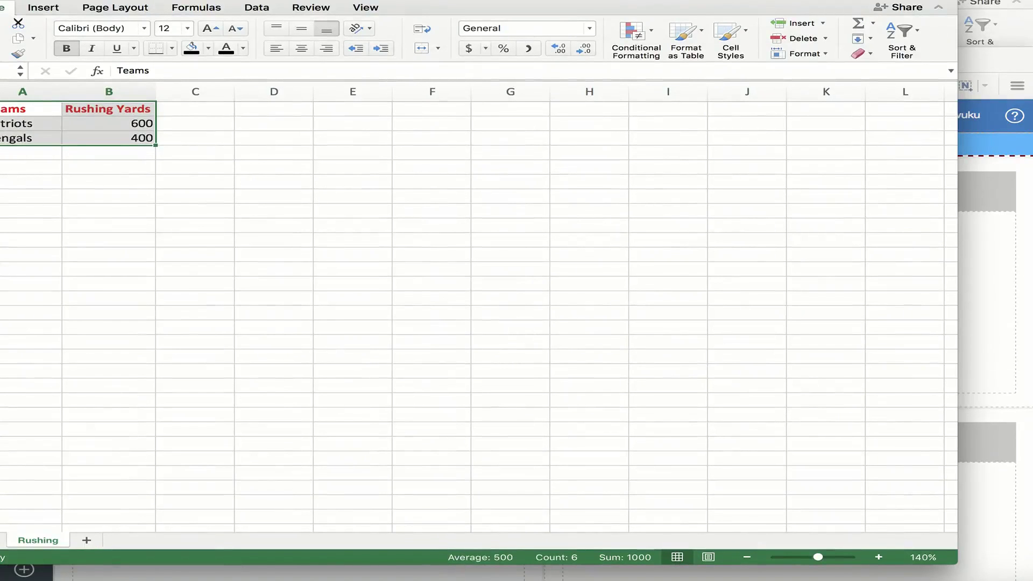
pyautogui.click(802, 210)
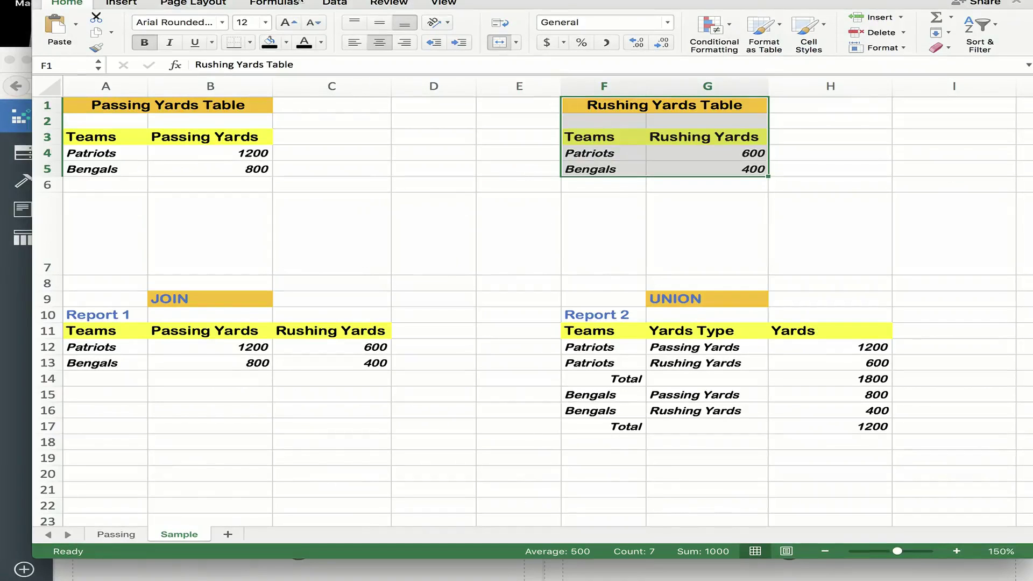
pyautogui.click(263, 184)
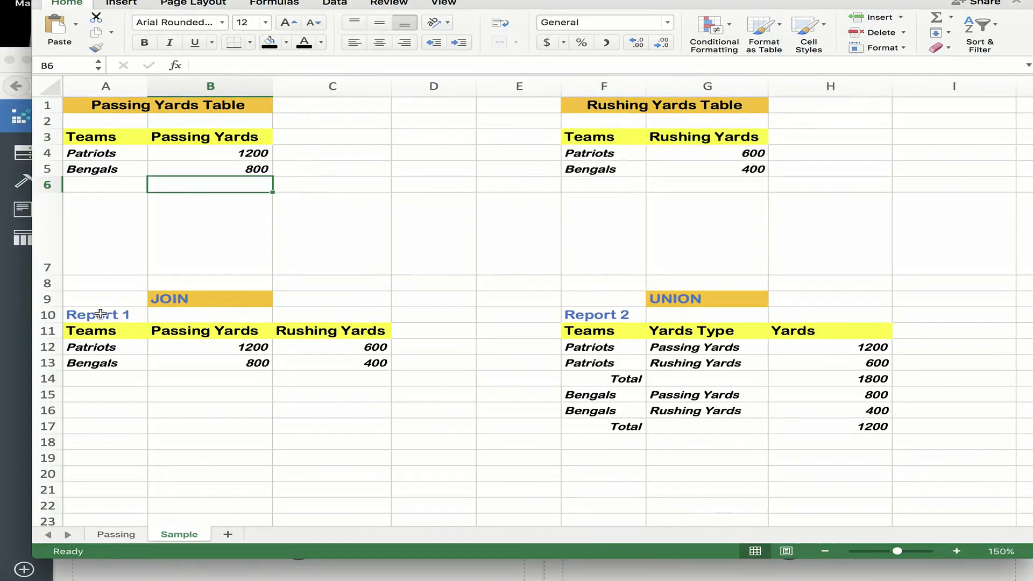
pyautogui.click(178, 307)
pyautogui.click(158, 330)
pyautogui.click(293, 329)
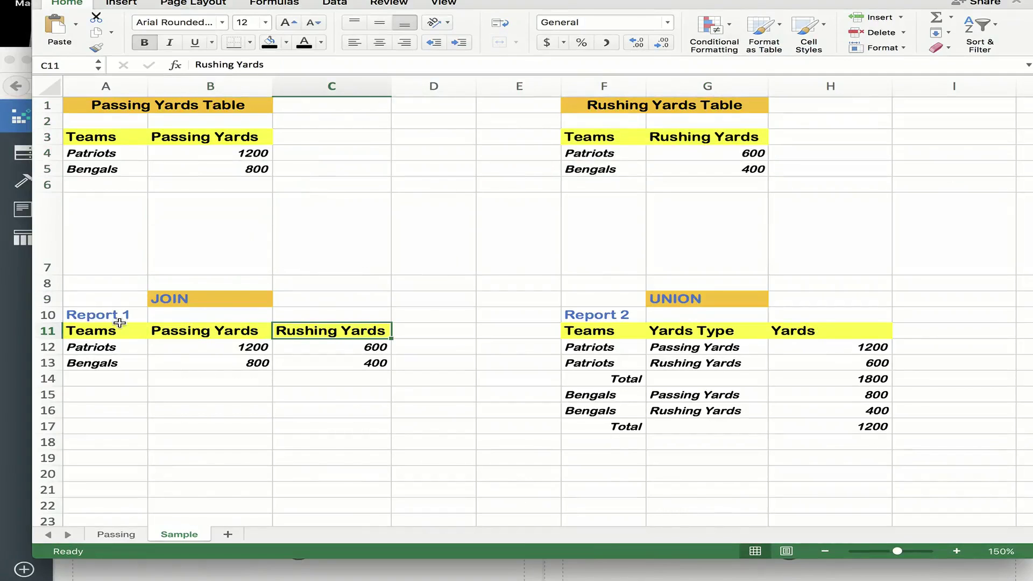
pyautogui.click(106, 149)
pyautogui.click(599, 139)
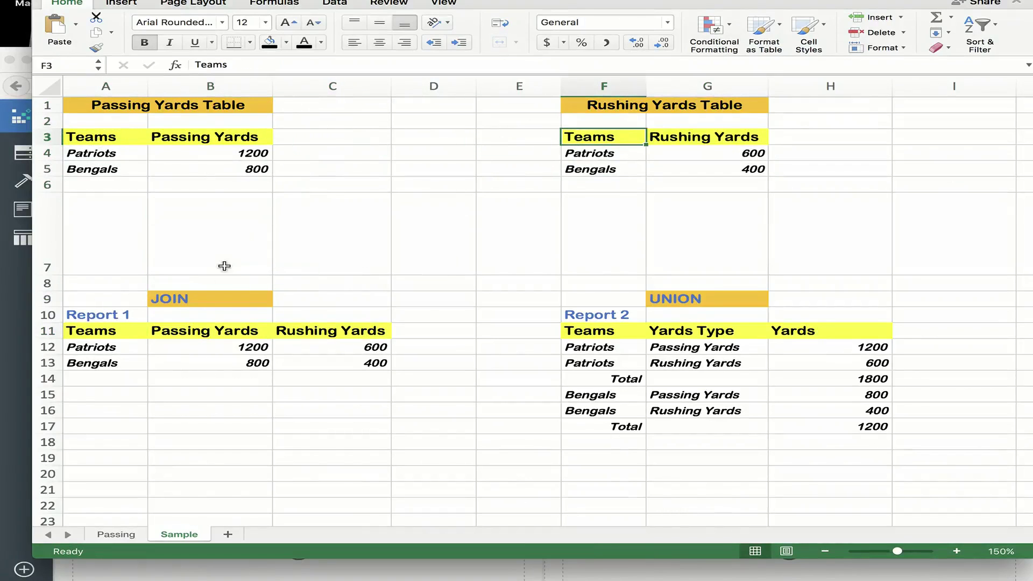
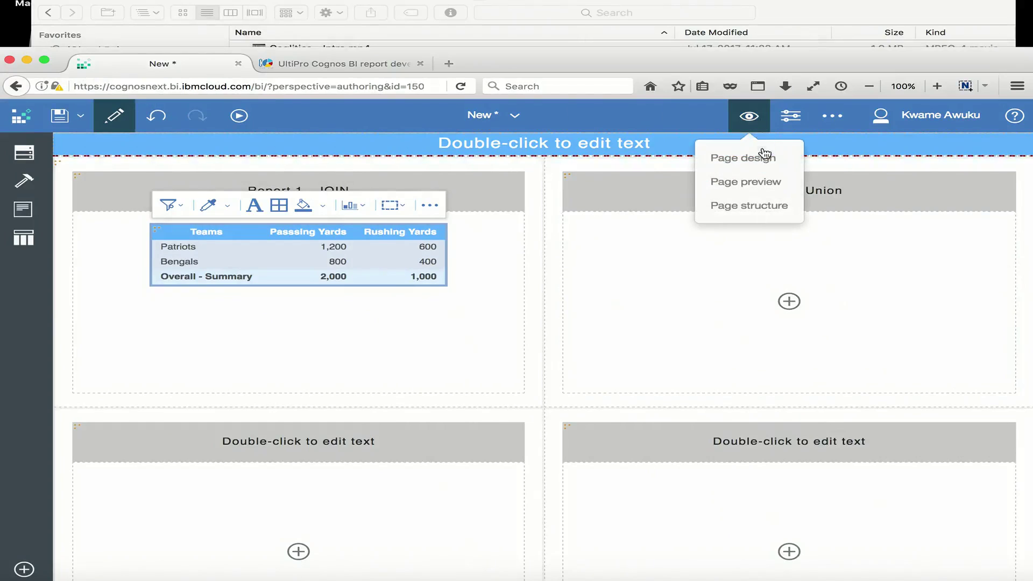
# Step: Return to the Cognos Analytics report in page design view and move the browser window higher on the screen
pyautogui.click(761, 157)
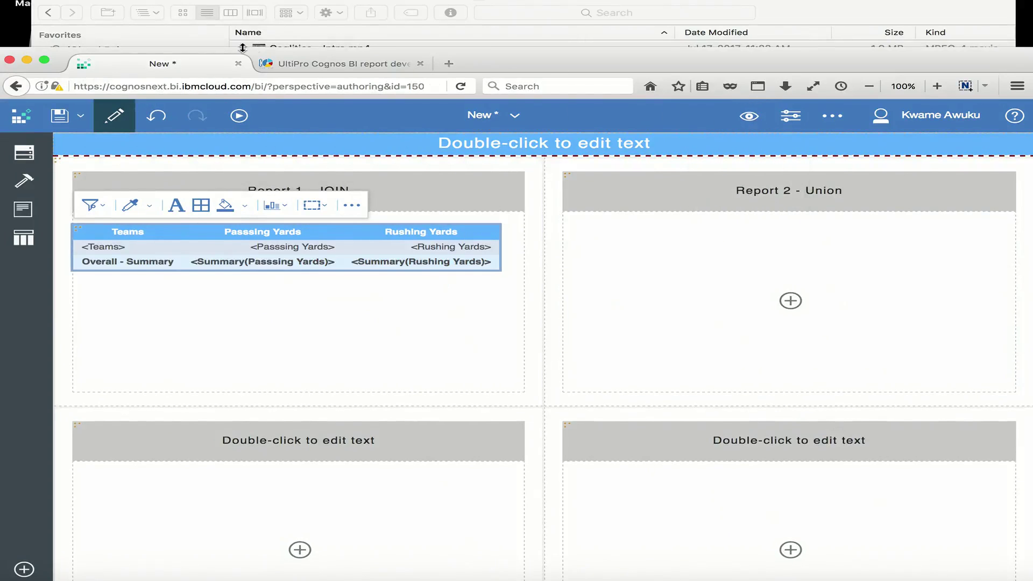
pyautogui.click(291, 64)
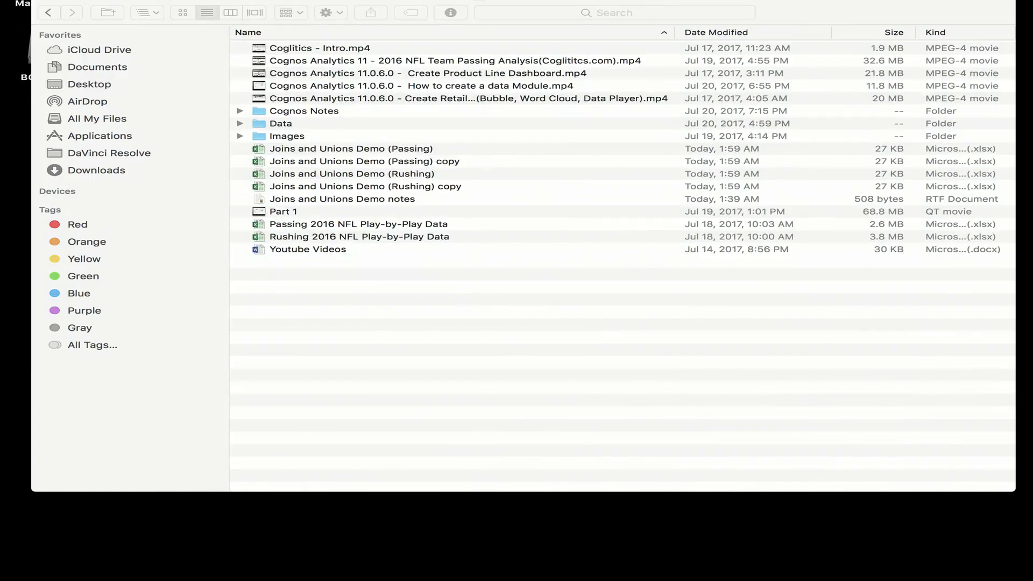
pyautogui.press('super+Tab')
pyautogui.moveTo(324, 66); pyautogui.dragTo(326, 22)
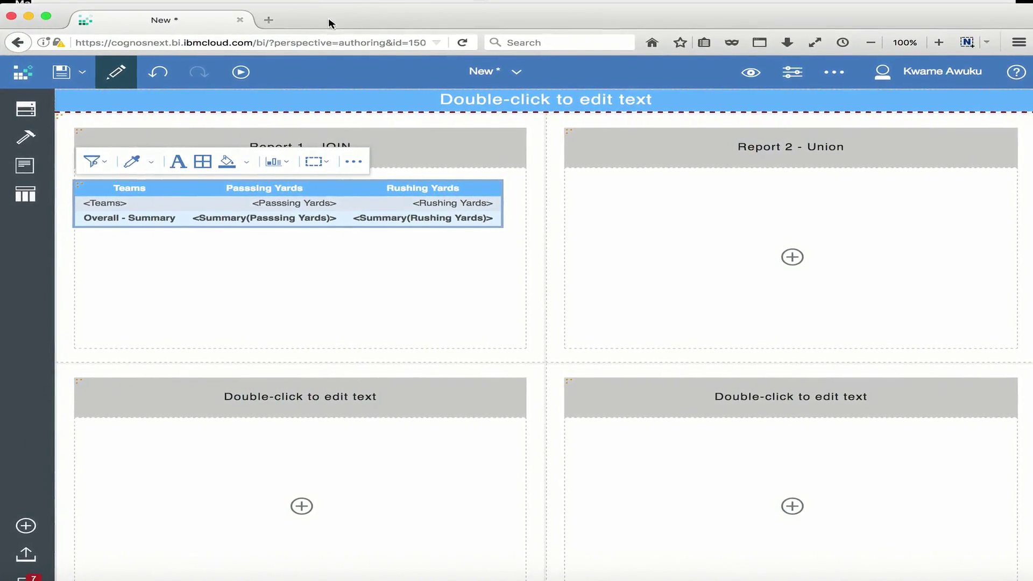
# Step: Insert a crosstab named Crosstab1 based on Query1 into the empty block under Report 2 - Union
pyautogui.click(792, 258)
pyautogui.click(769, 222)
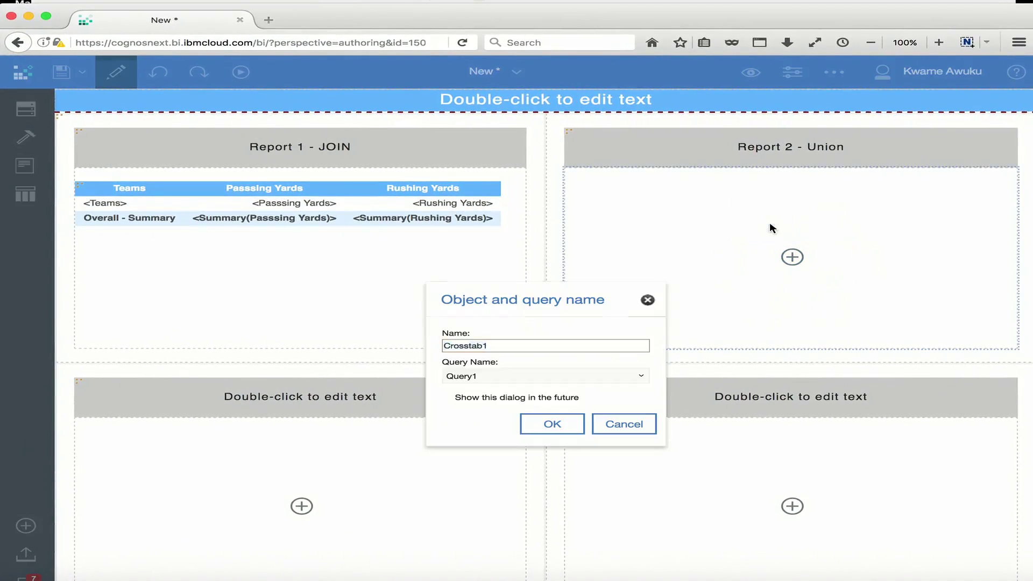
pyautogui.click(546, 420)
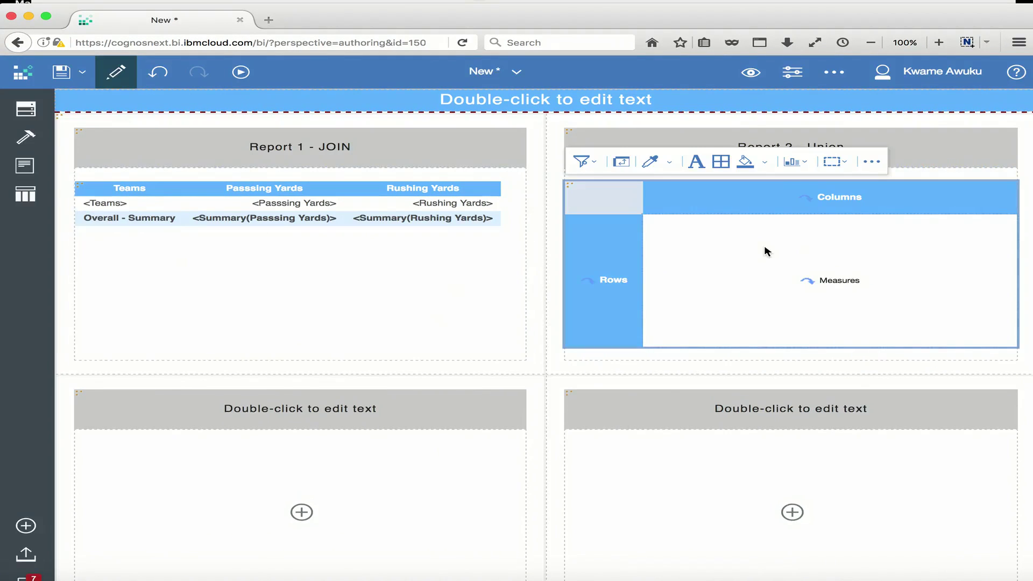
# Step: Open the Passing query to show its data items
pyautogui.click(23, 196)
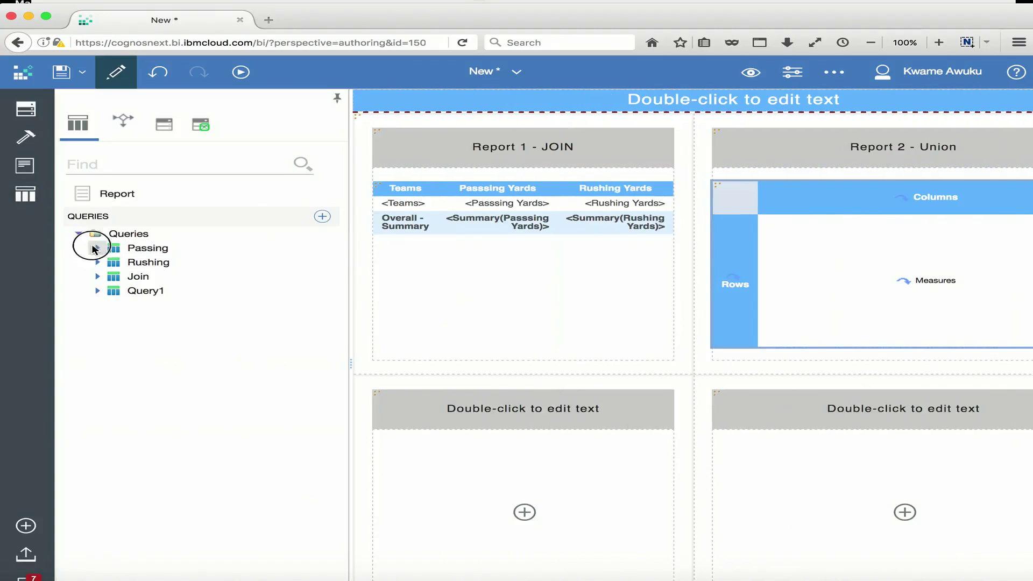
pyautogui.doubleClick(140, 248)
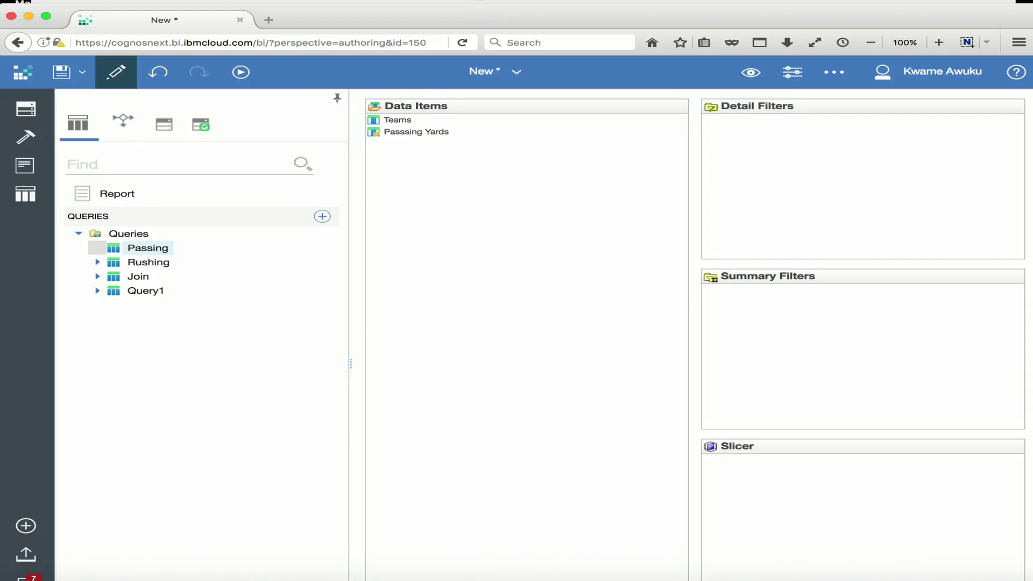
# Step: Switch to the Excel Sample sheet and examine the Yards Type and Yards columns of the Report 2 UNION result
pyautogui.press('super+Tab')
pyautogui.click(680, 351)
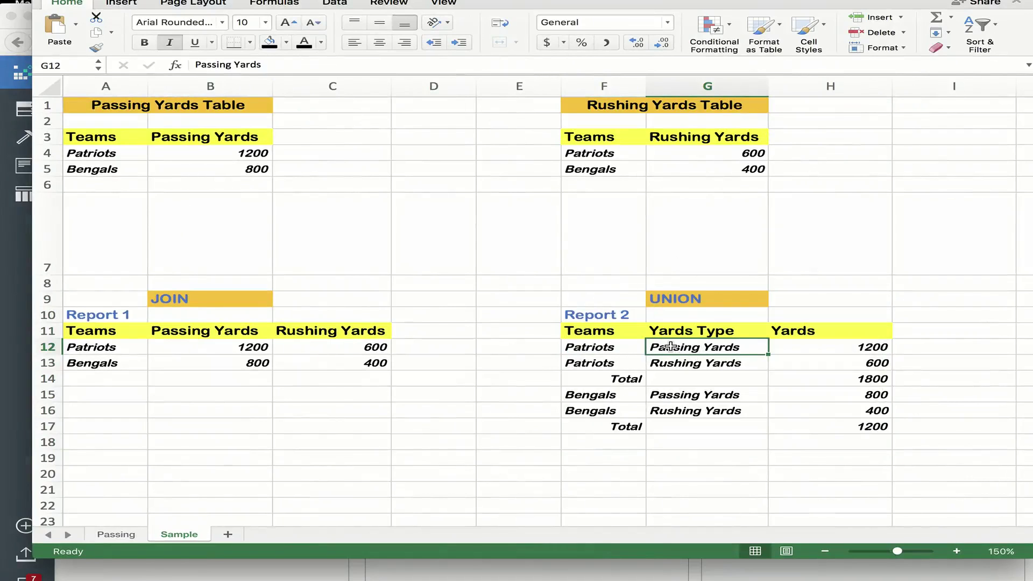
pyautogui.click(856, 348)
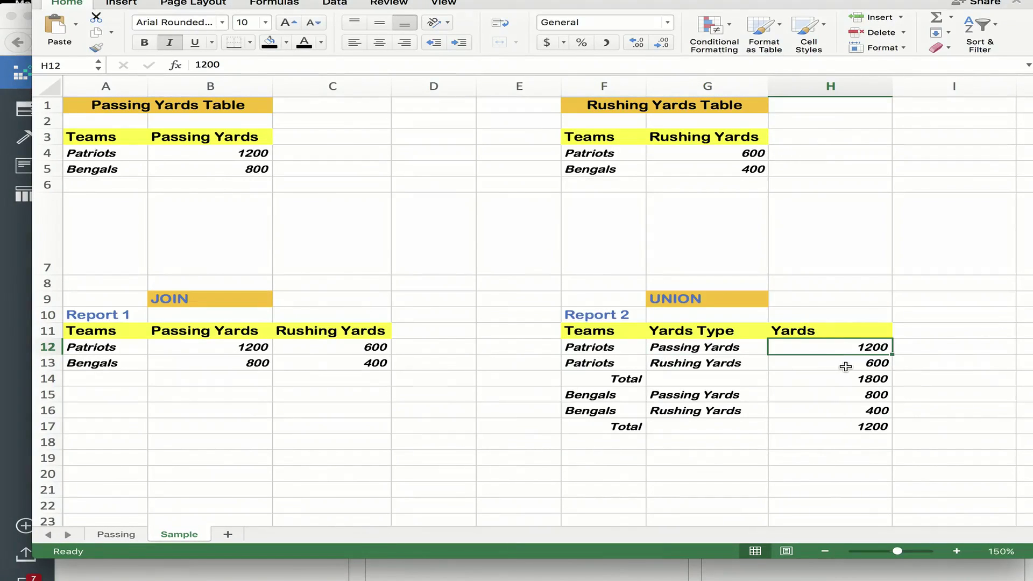
# Step: Fill the Yards Type column G11:G18 black, compare the source tables with the remaining UNION columns, and undo the fill
pyautogui.moveTo(692, 331); pyautogui.dragTo(711, 447)
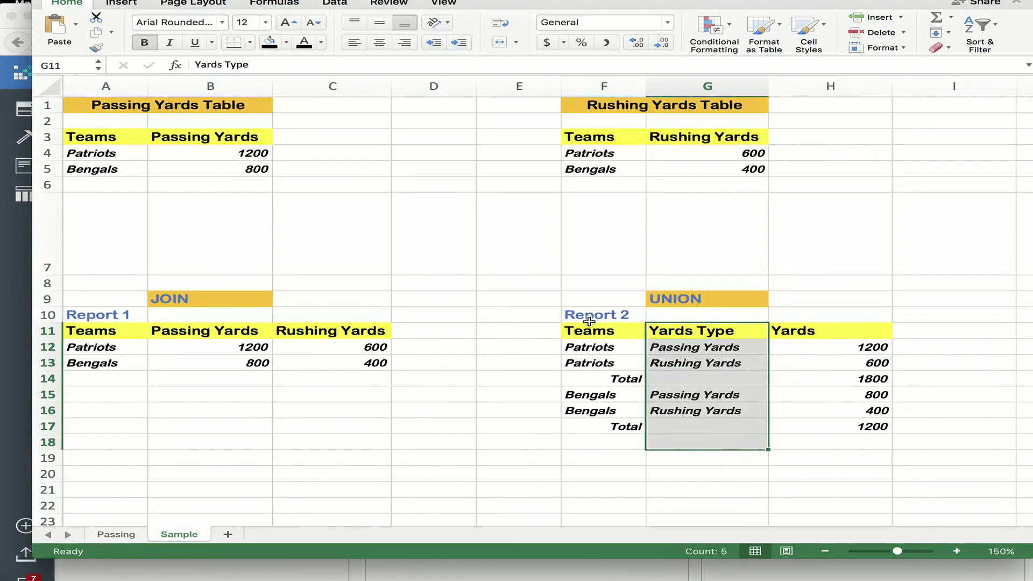
pyautogui.click(270, 42)
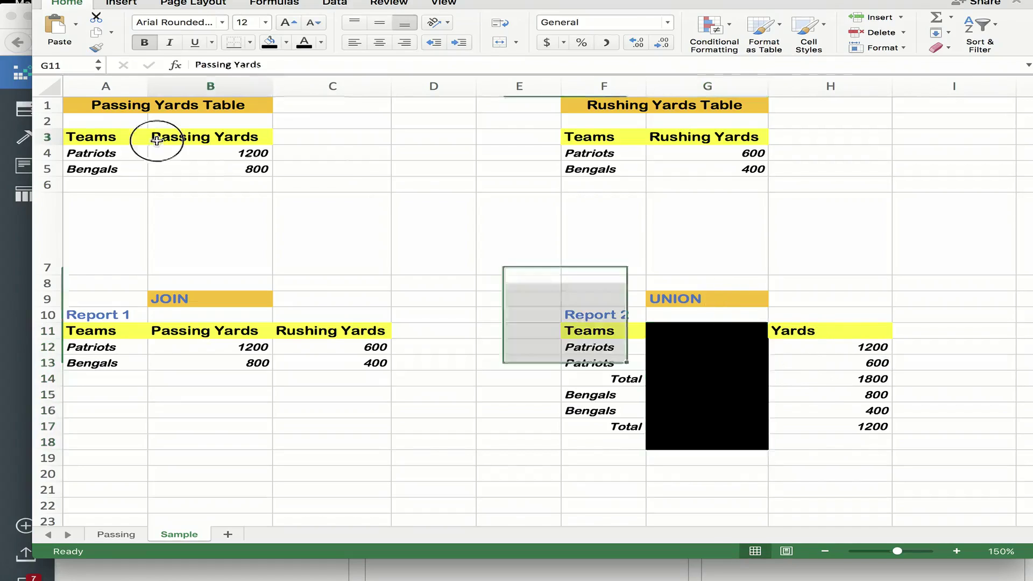
pyautogui.click(554, 137)
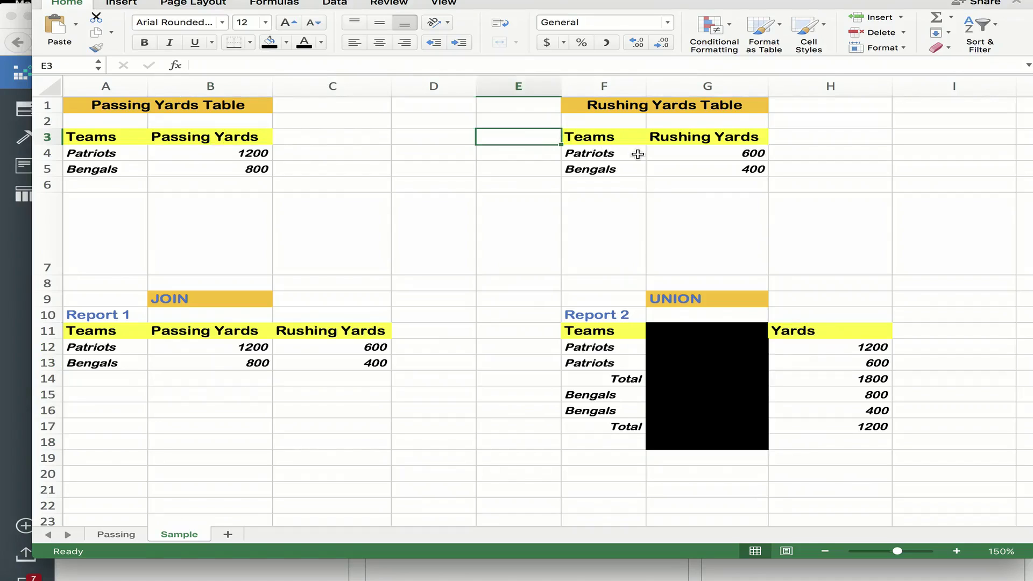
pyautogui.click(173, 154)
pyautogui.click(699, 157)
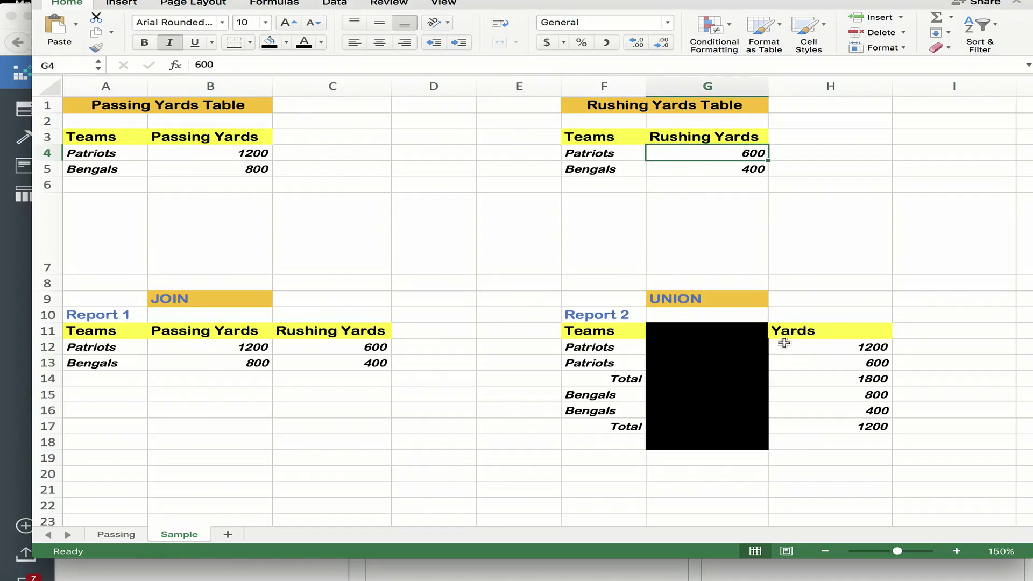
pyautogui.click(695, 347)
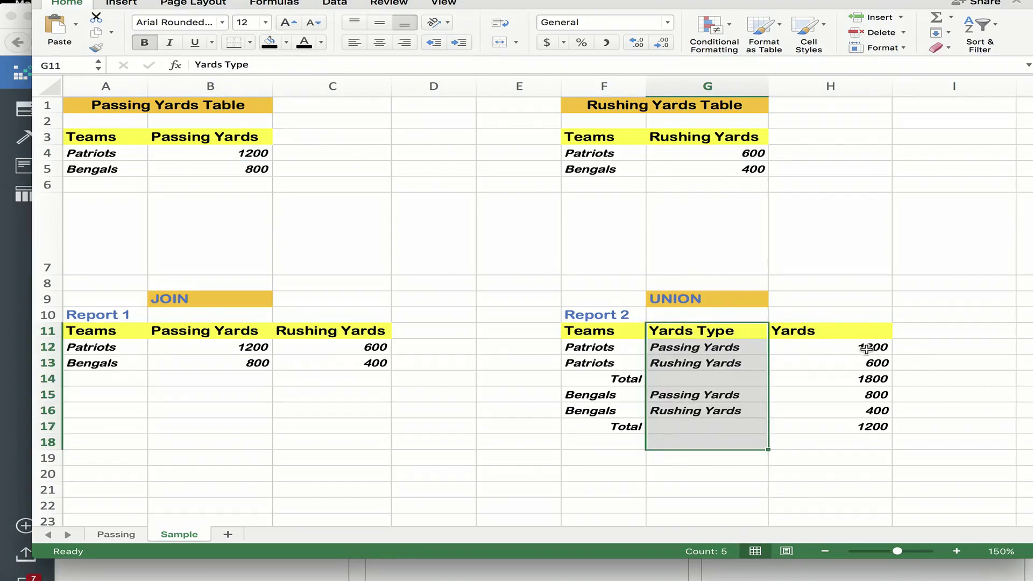
pyautogui.click(867, 348)
# Step: Return to Cognos Analytics and add a data item named Yarfs Type with the expression 'Passing Yards' to the Passing query
pyautogui.click(796, 360)
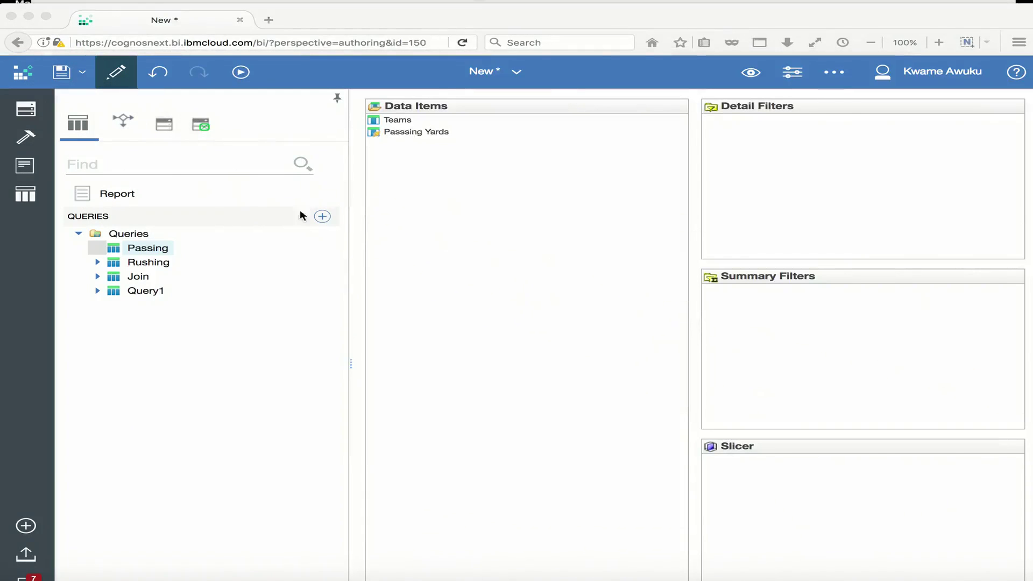
pyautogui.click(405, 133)
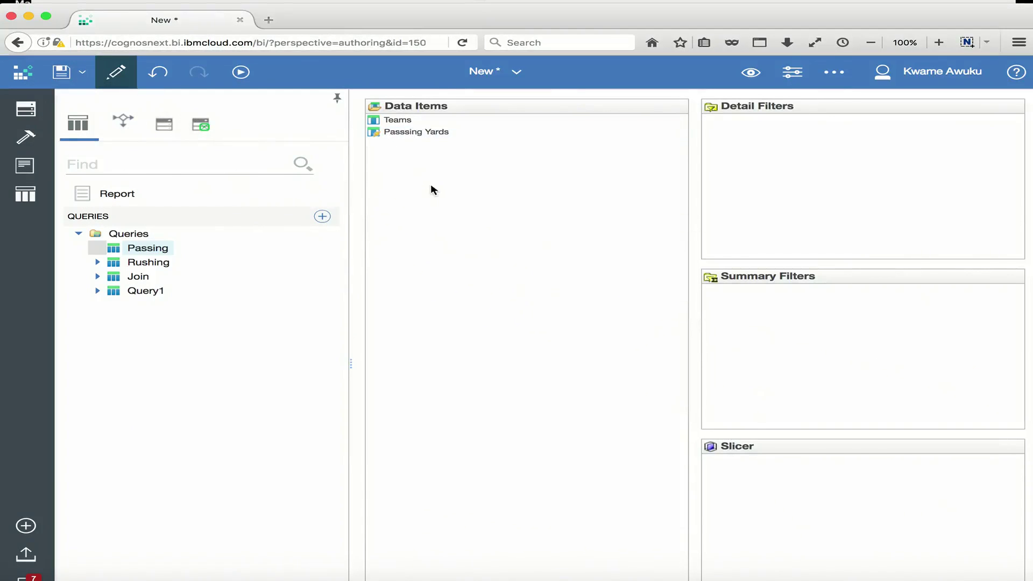
pyautogui.click(33, 141)
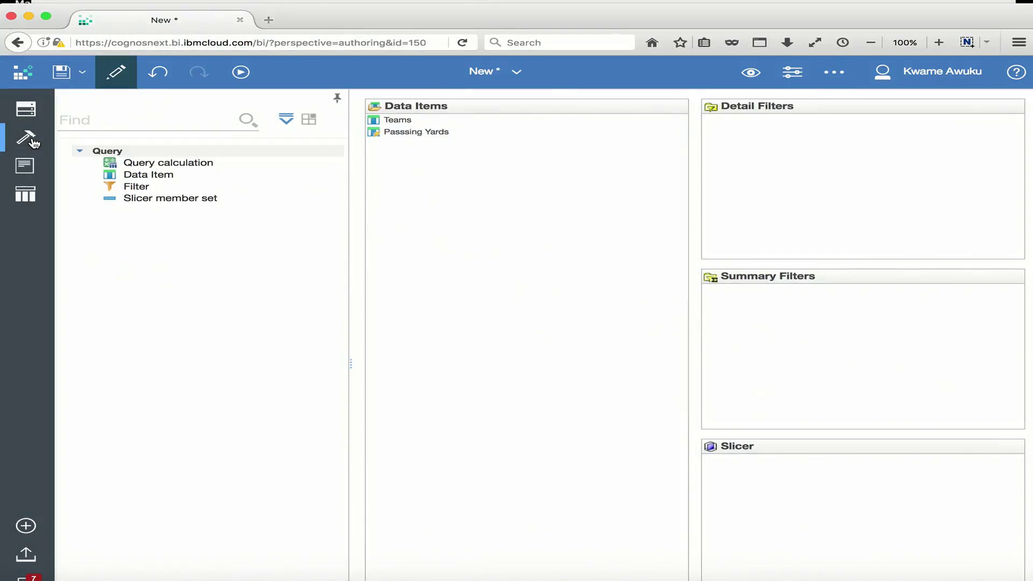
pyautogui.moveTo(141, 176); pyautogui.dragTo(440, 220)
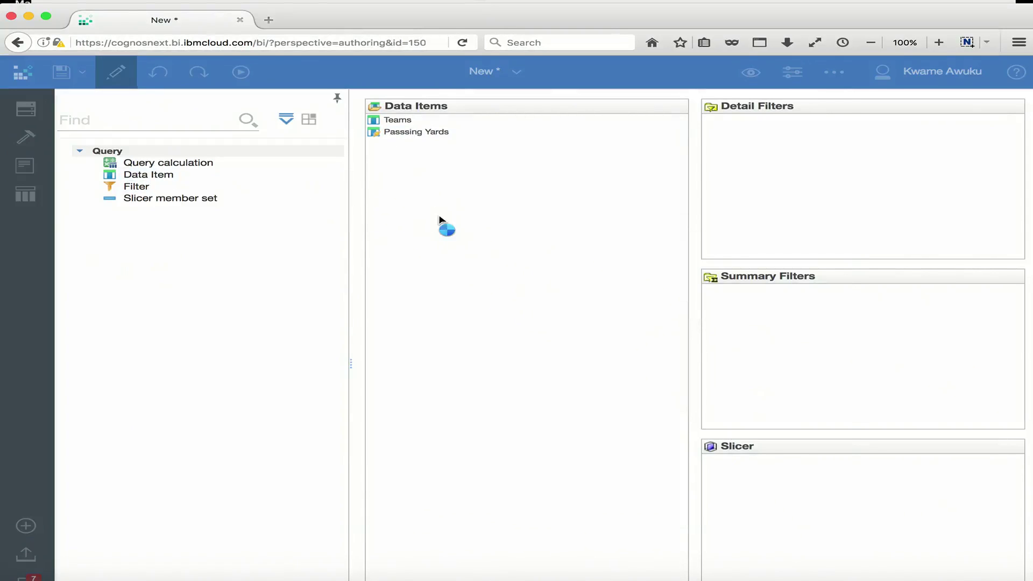
pyautogui.moveTo(346, 254); pyautogui.dragTo(288, 265)
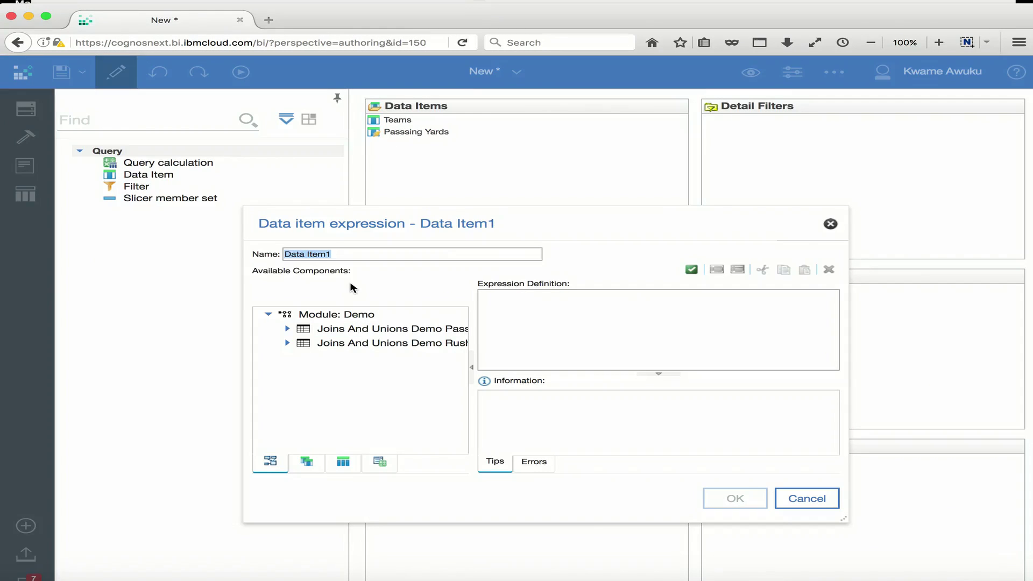
pyautogui.write('Yarfs Type')
pyautogui.click(659, 336)
pyautogui.write("'")
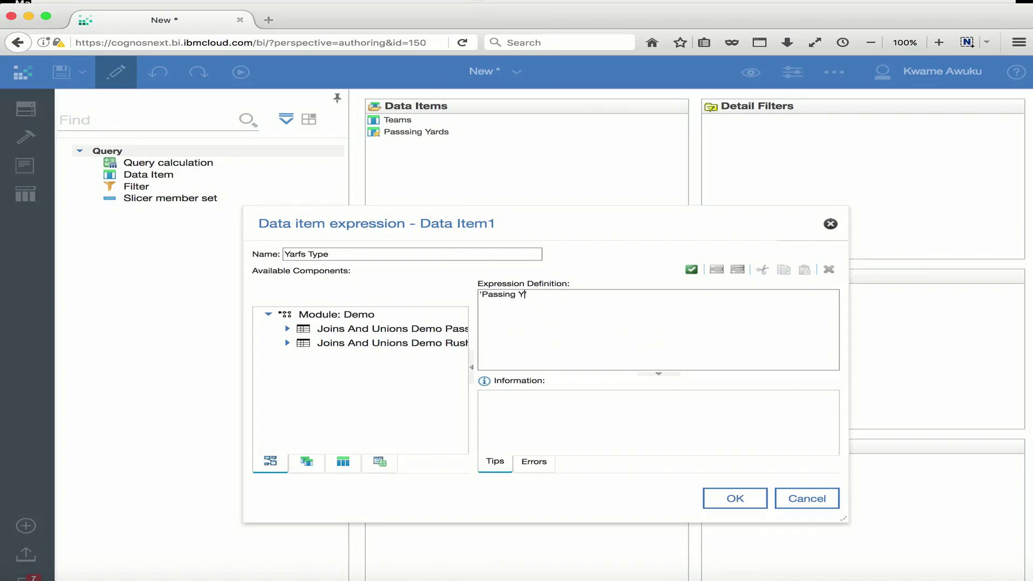
pyautogui.click(735, 499)
# Step: Correct the name of the Passing query's new data item to Yards Type
pyautogui.click(26, 193)
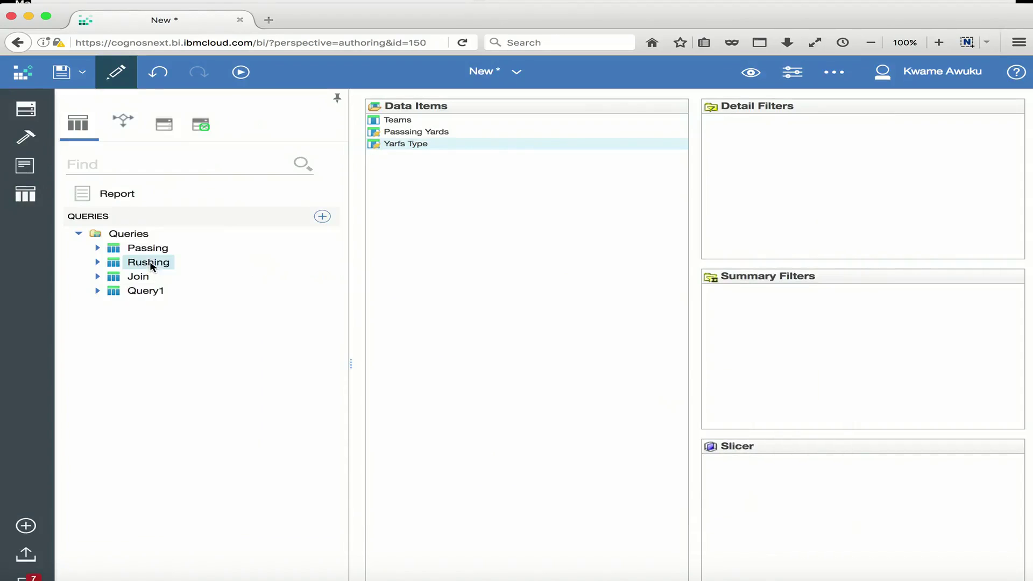
pyautogui.doubleClick(401, 144)
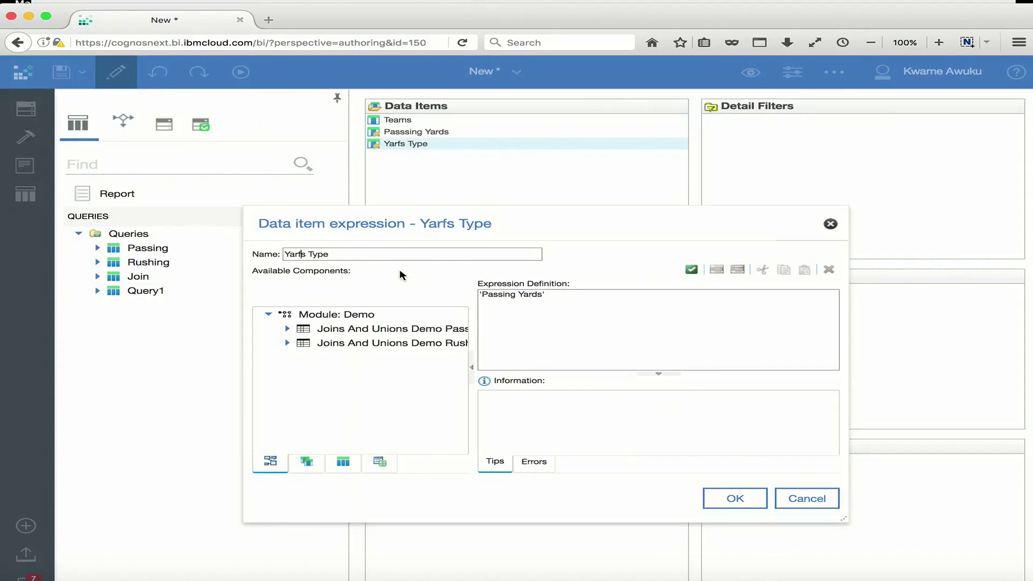
pyautogui.press('BackSpace')
pyautogui.write('d')
pyautogui.click(735, 498)
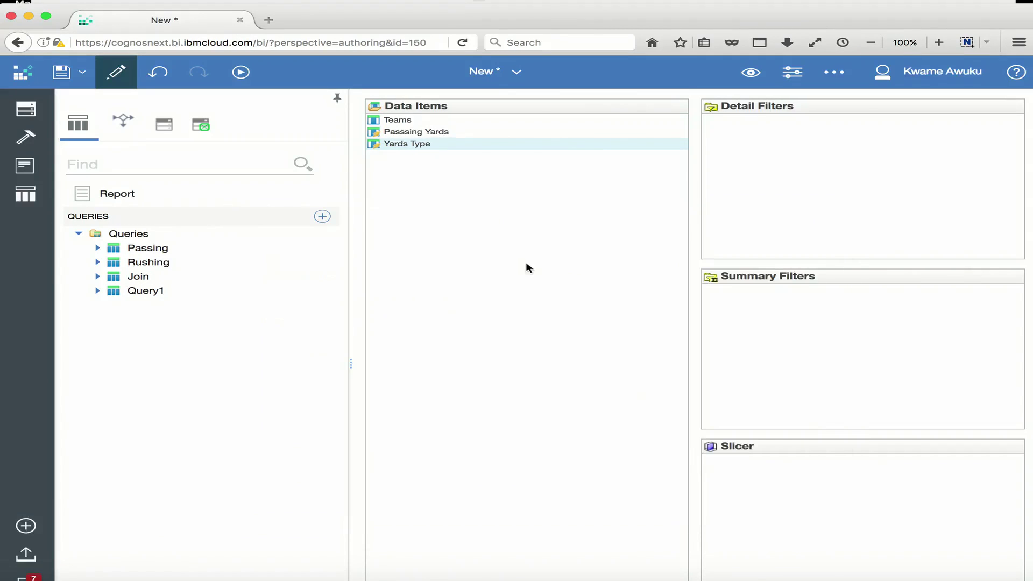
# Step: Copy the Yards Type data item from the Passing query into the Rushing query
pyautogui.rightClick(409, 149)
pyautogui.click(440, 175)
pyautogui.click(147, 262)
pyautogui.rightClick(443, 236)
pyautogui.click(484, 289)
# Step: Change the expression of the Rushing query's Yards Type data item to 'Rushing Yards'
pyautogui.doubleClick(409, 144)
pyautogui.click(517, 295)
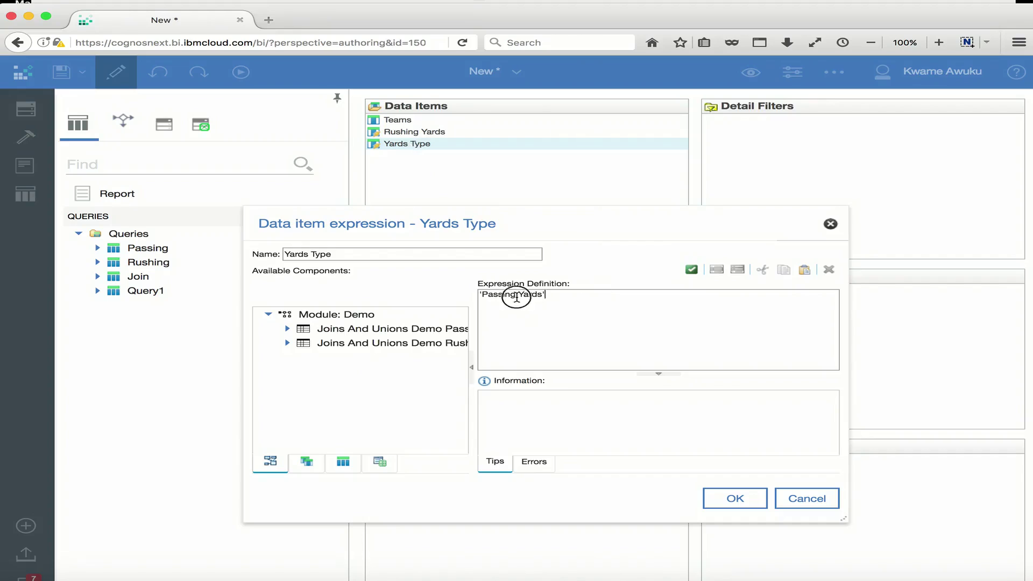
pyautogui.press('BackSpace')
pyautogui.press('BackSpace')
pyautogui.press('BackSpace')
pyautogui.press('BackSpace')
pyautogui.press('BackSpace')
pyautogui.press('BackSpace')
pyautogui.press('BackSpace')
pyautogui.write('Rushing')
pyautogui.click(721, 497)
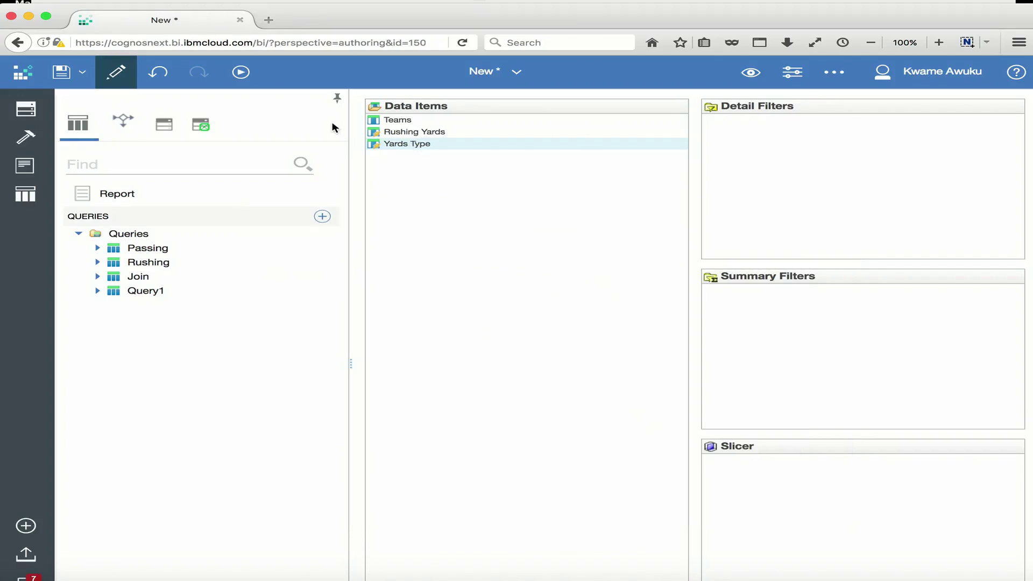
# Step: Open the Passing query and examine its Teams, Passsing Yards and Yards Type data items
pyautogui.click(152, 248)
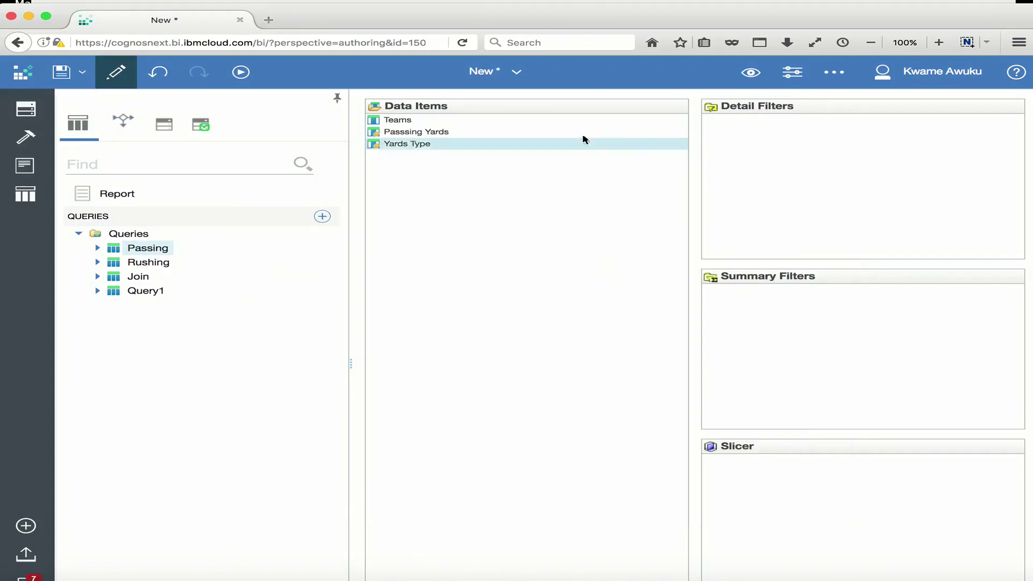
pyautogui.click(424, 148)
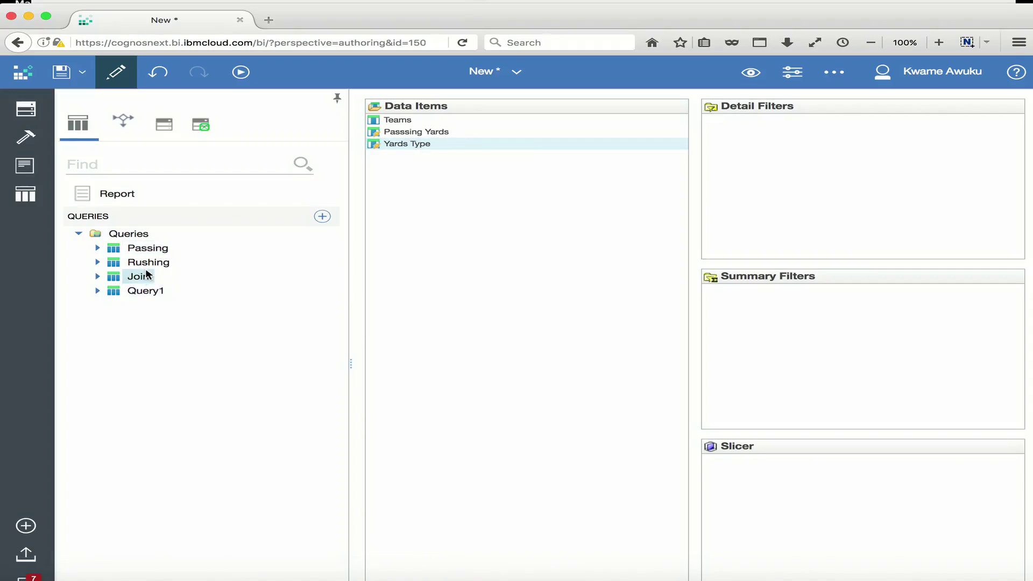
pyautogui.keyDown('shift'); pyautogui.click(398, 133); pyautogui.keyUp('shift')
pyautogui.click(399, 143)
pyautogui.keyDown('super'); pyautogui.click(399, 122); pyautogui.keyUp('super')
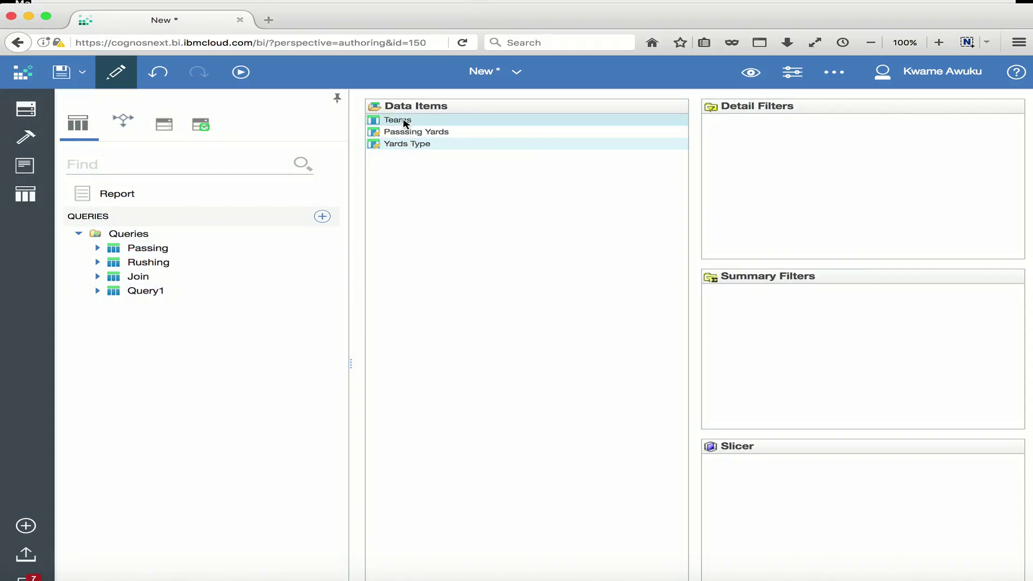
pyautogui.click(399, 133)
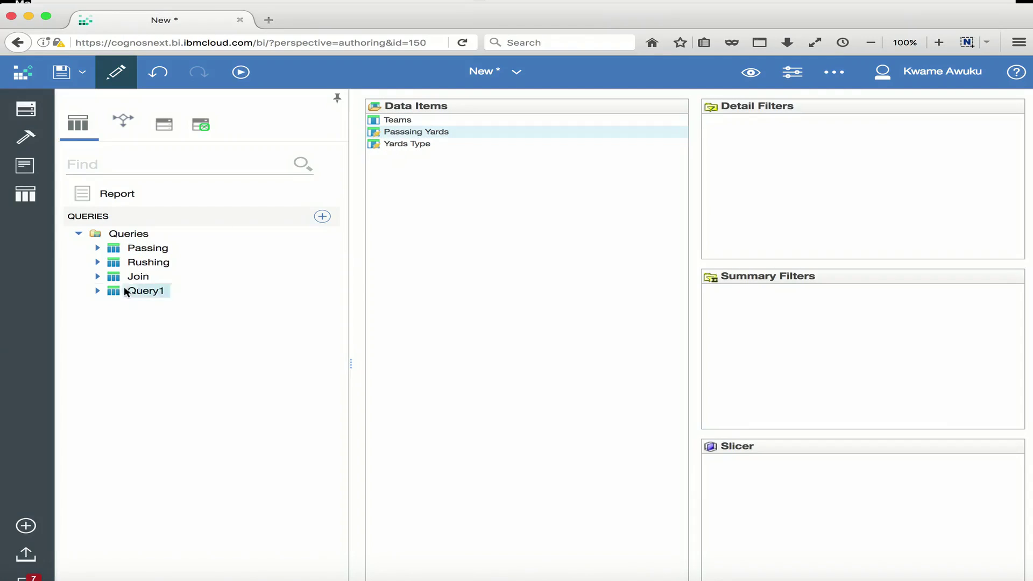
pyautogui.click(408, 126)
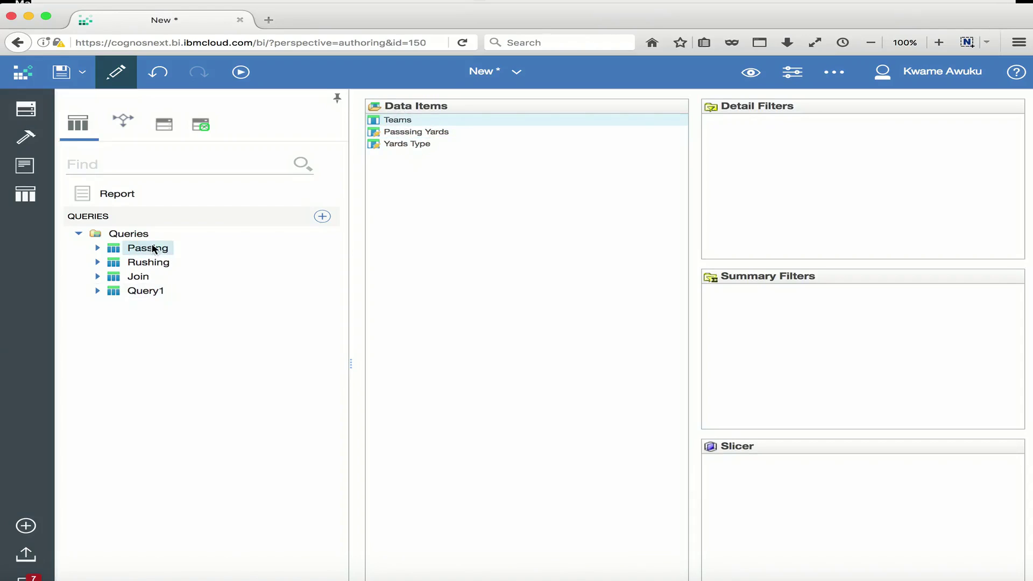
# Step: Compare the order of the data items in the Rushing query with those in the Passing query
pyautogui.click(152, 247)
pyautogui.click(149, 263)
pyautogui.click(401, 131)
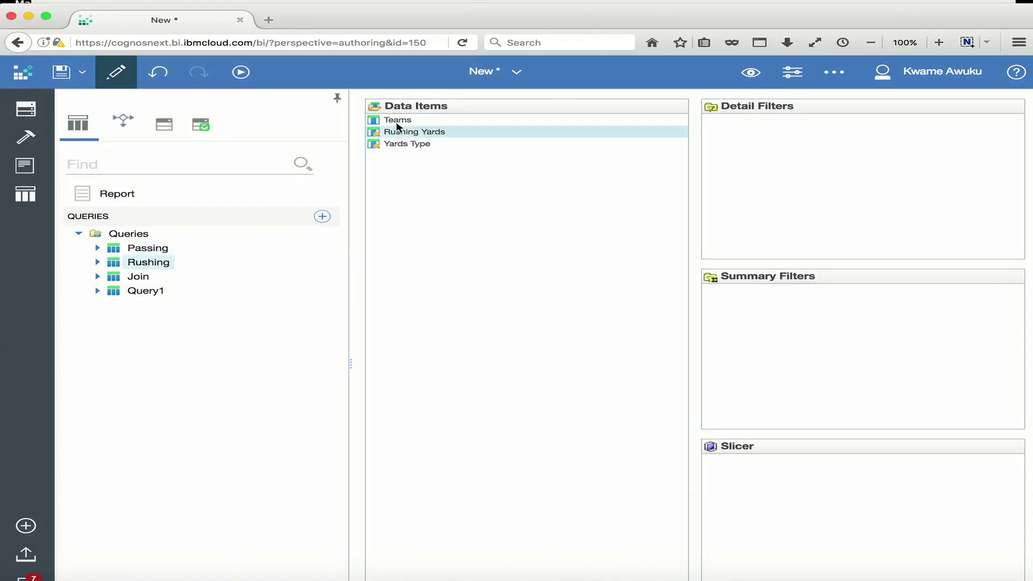
pyautogui.click(398, 144)
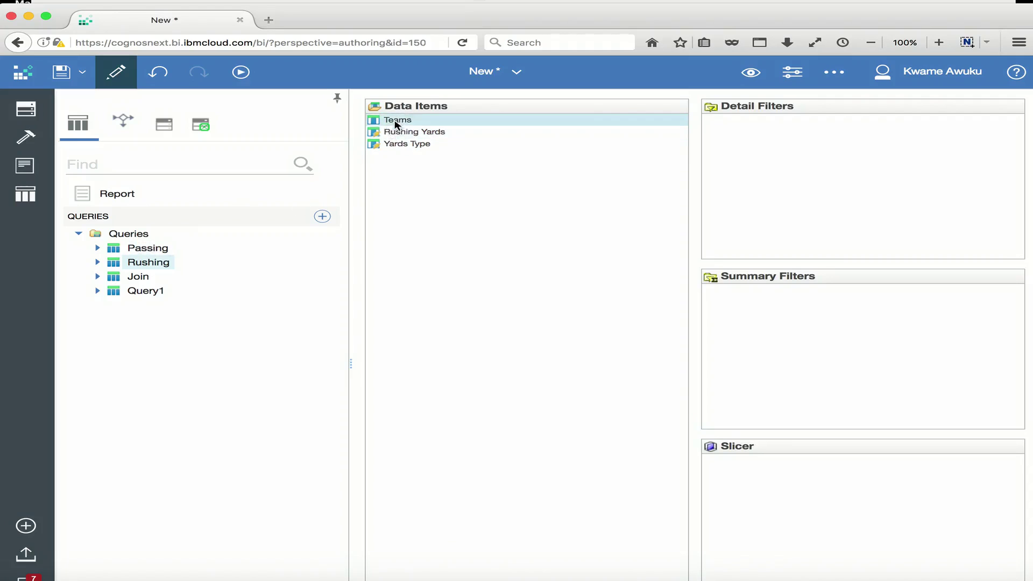
pyautogui.click(398, 125)
pyautogui.click(401, 132)
pyautogui.keyDown('shift'); pyautogui.click(404, 144); pyautogui.keyUp('shift')
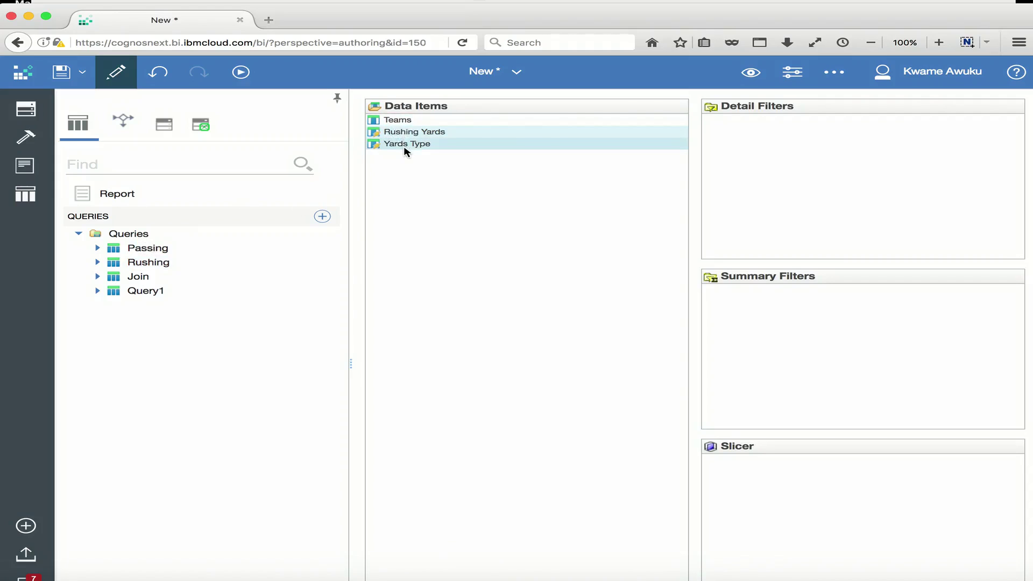
pyautogui.click(156, 249)
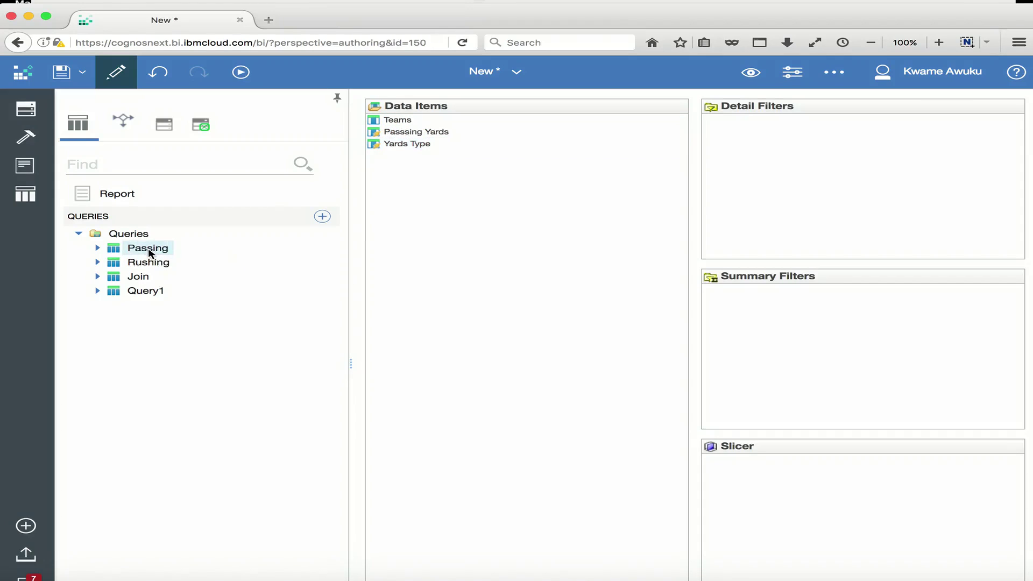
pyautogui.click(445, 120)
pyautogui.click(452, 135)
pyautogui.keyDown('shift'); pyautogui.click(442, 144); pyautogui.keyUp('shift')
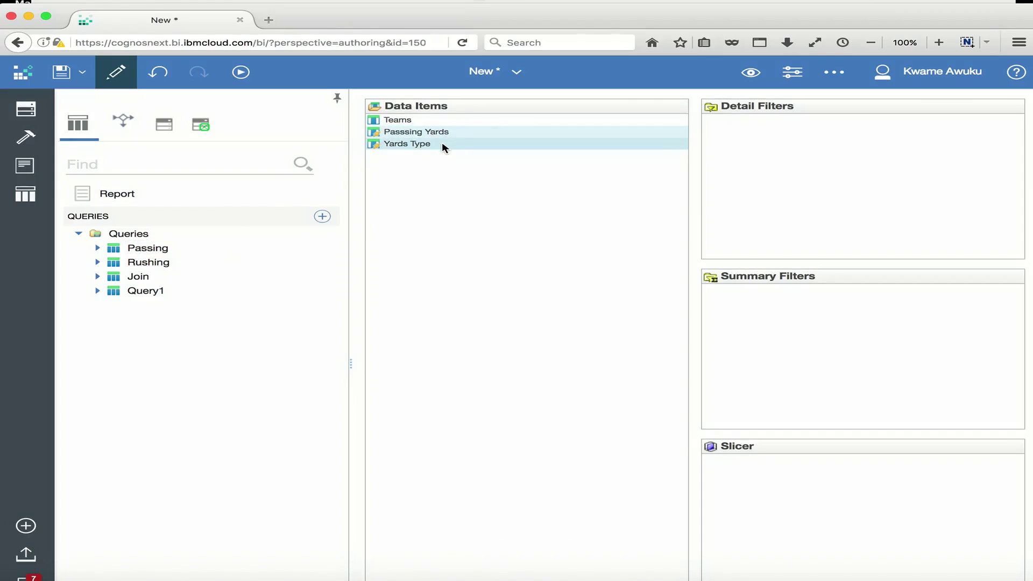
# Step: Move Passsing Yards ahead of Teams in the Passing query's data items, and restore the original order
pyautogui.moveTo(437, 141)
pyautogui.mouseDown()
pyautogui.moveTo(423, 134)
pyautogui.moveTo(432, 121)
pyautogui.mouseUp()
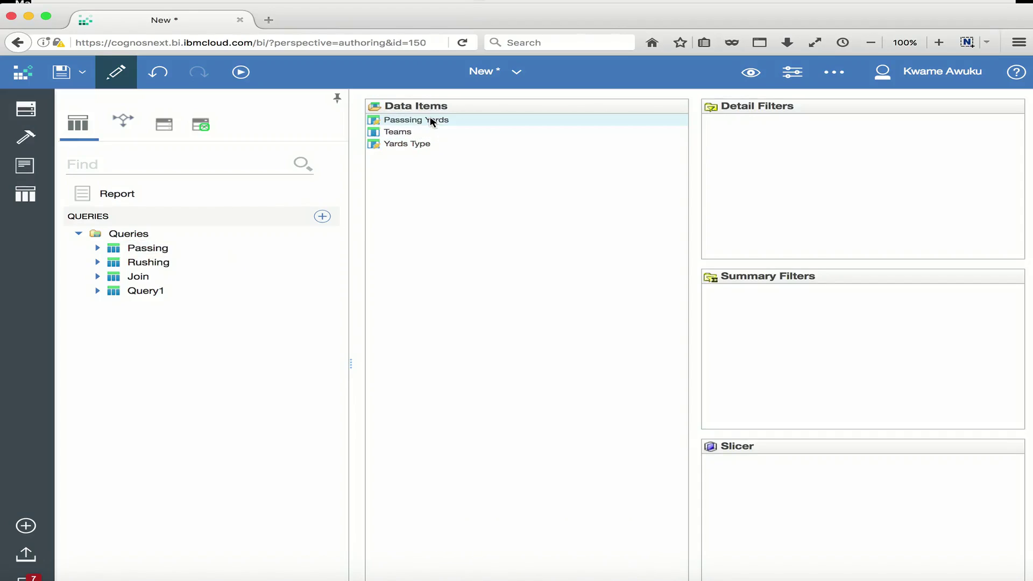
pyautogui.keyDown('shift'); pyautogui.click(405, 134); pyautogui.keyUp('shift')
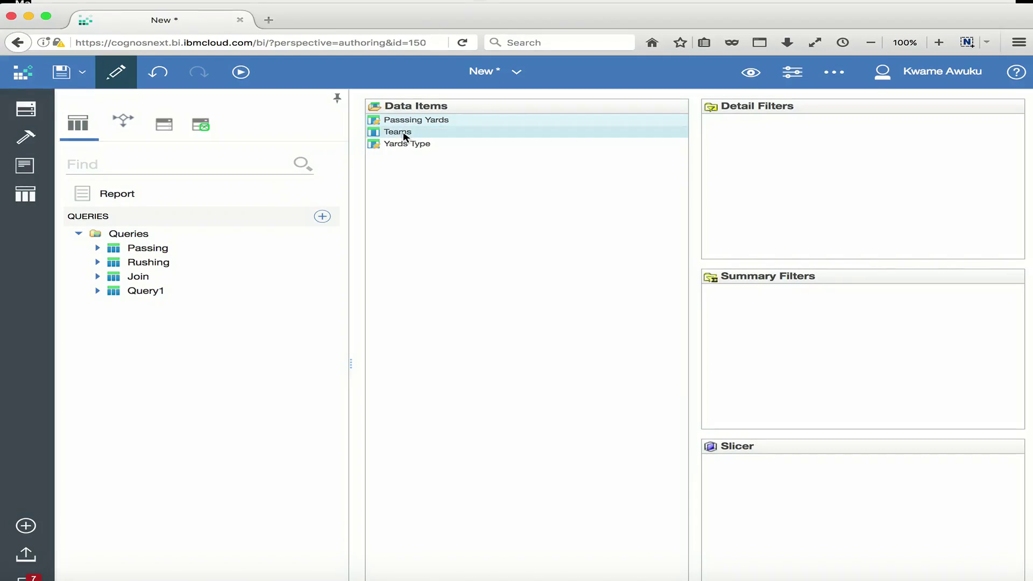
pyautogui.click(410, 121)
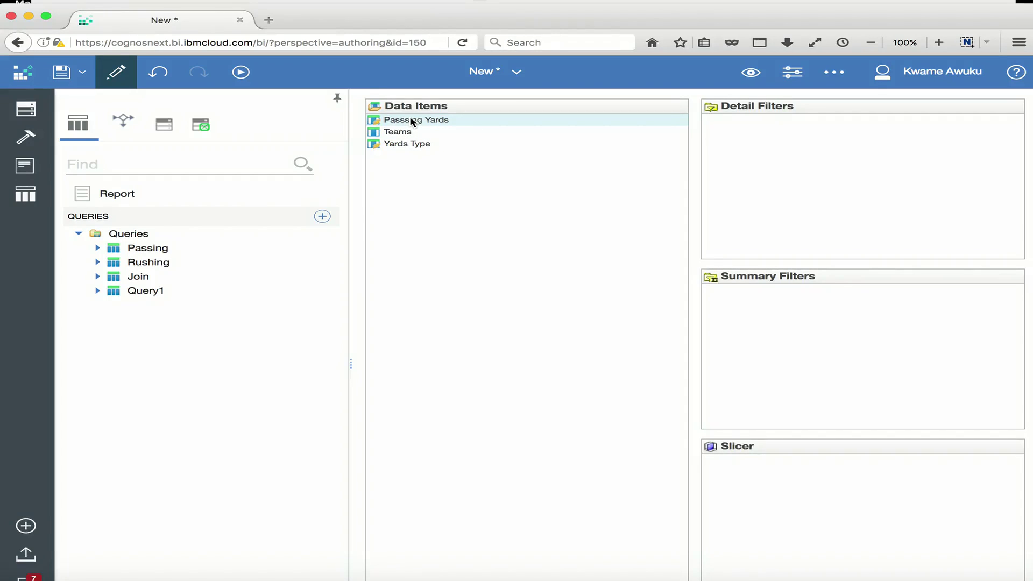
pyautogui.moveTo(411, 121); pyautogui.dragTo(415, 138)
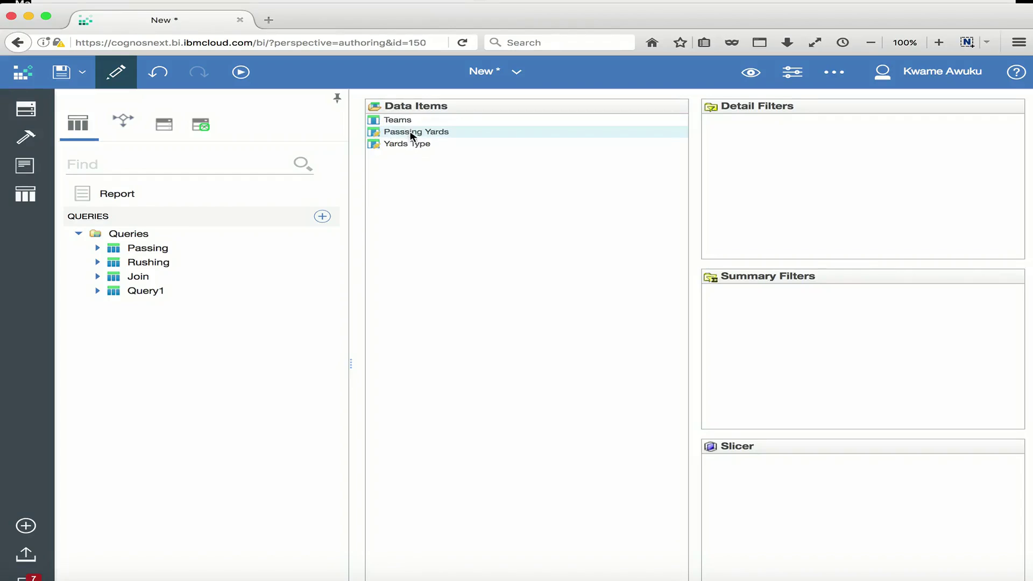
# Step: Correct the name of the Passing query's Passsing Yards data item to Passing Yards
pyautogui.click(792, 72)
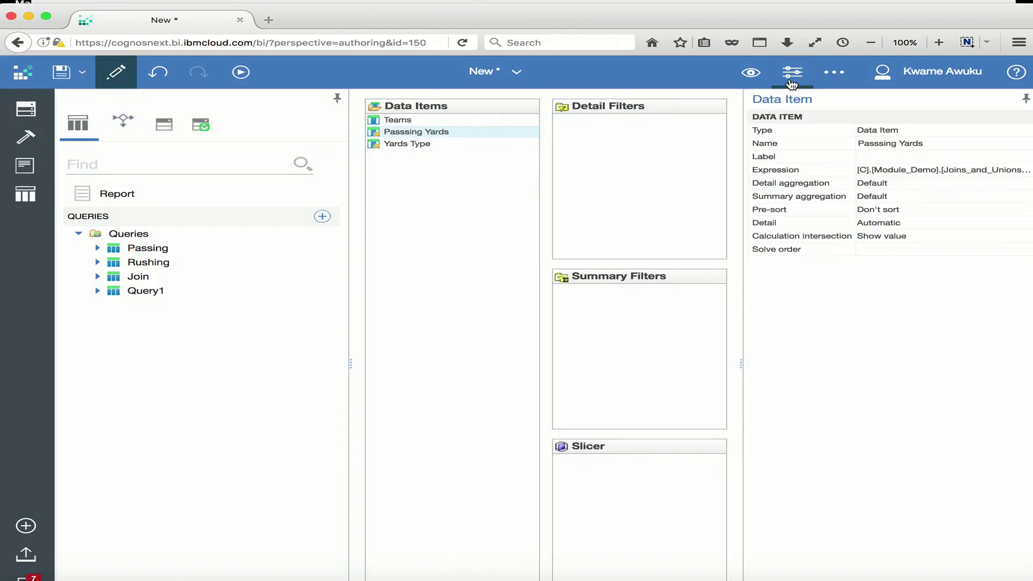
pyautogui.click(882, 143)
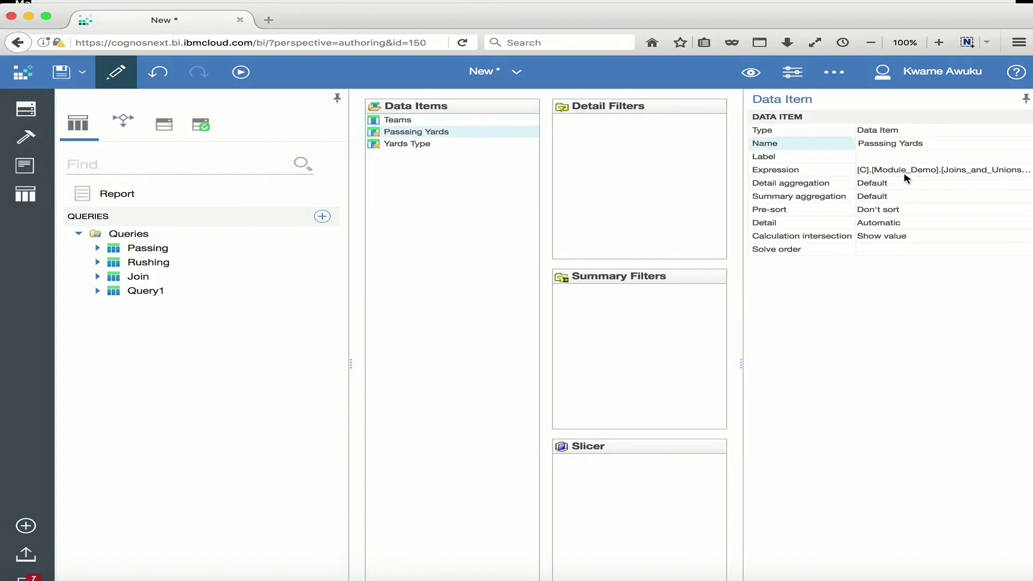
pyautogui.click(879, 143)
pyautogui.press('Return')
# Step: Rename Query1 as Union in the report's queries
pyautogui.click(128, 233)
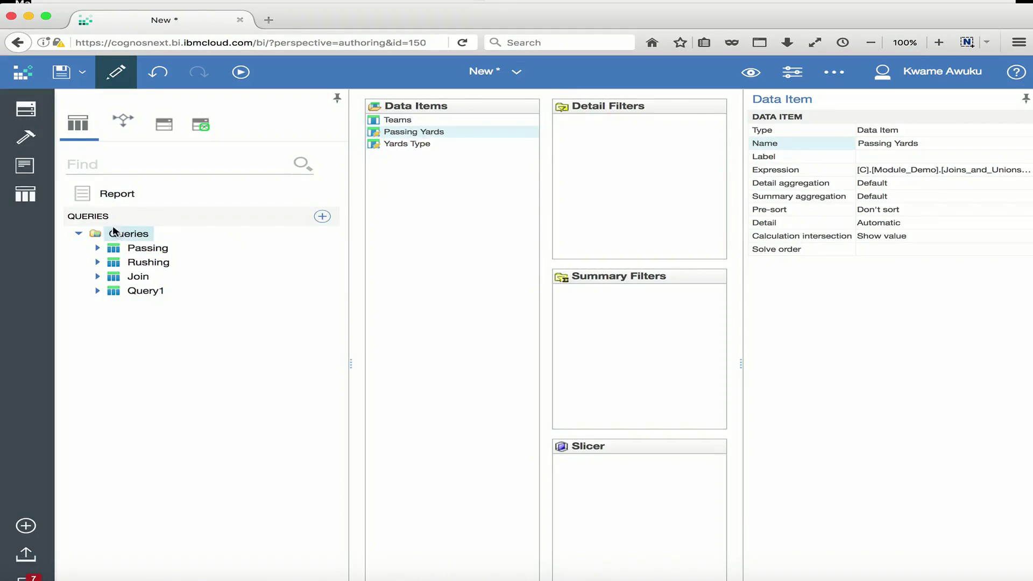
pyautogui.click(379, 291)
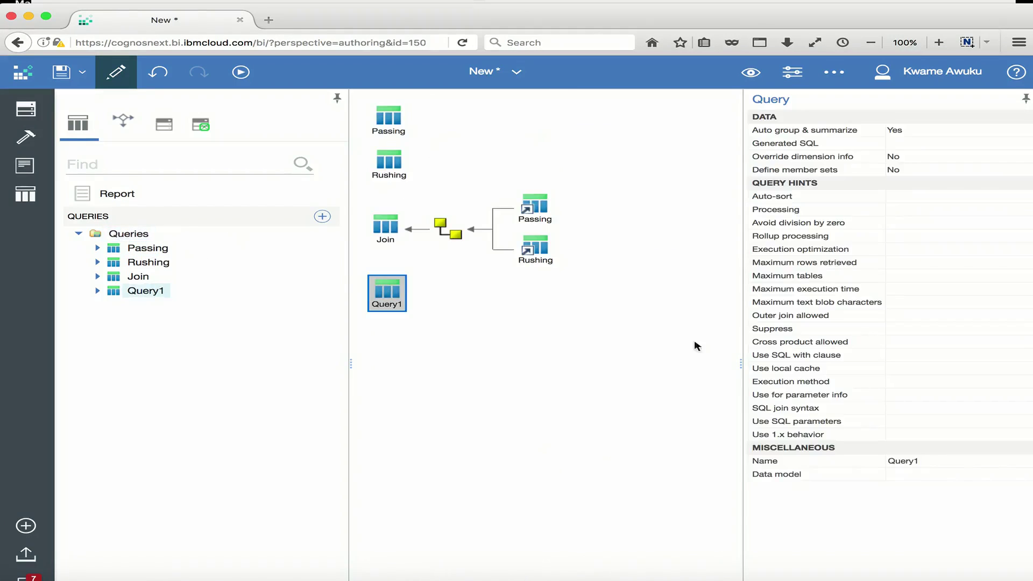
pyautogui.click(868, 460)
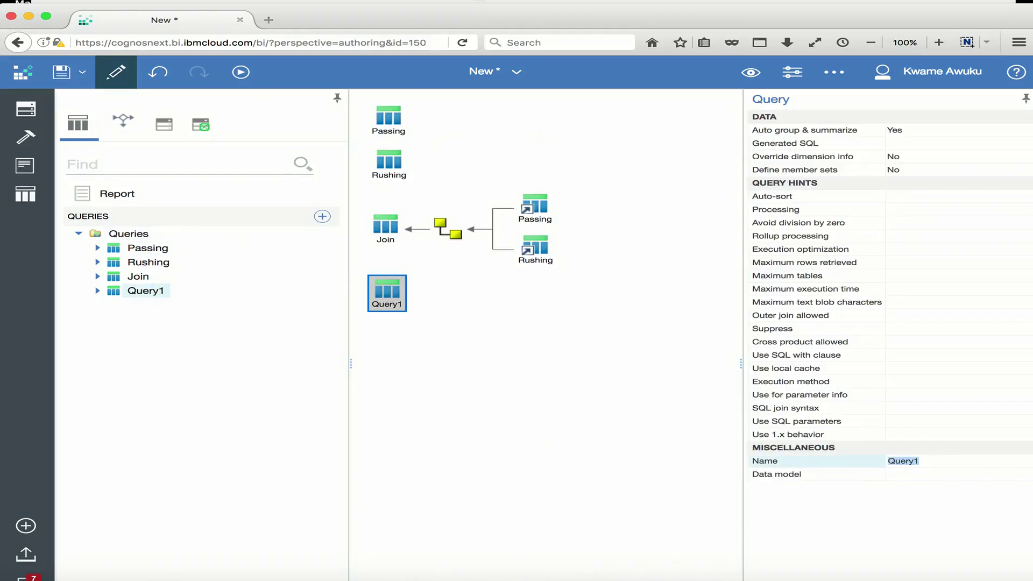
pyautogui.write('Union')
pyautogui.press('Return')
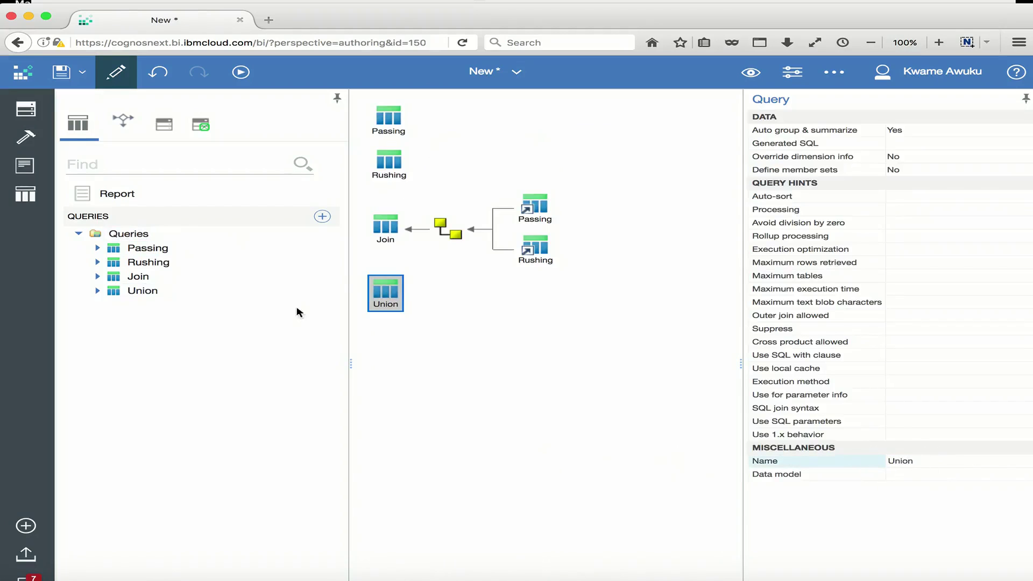
# Step: Add a union operation to the Union query and link the Passing and Rushing queries as its two inputs
pyautogui.click(24, 140)
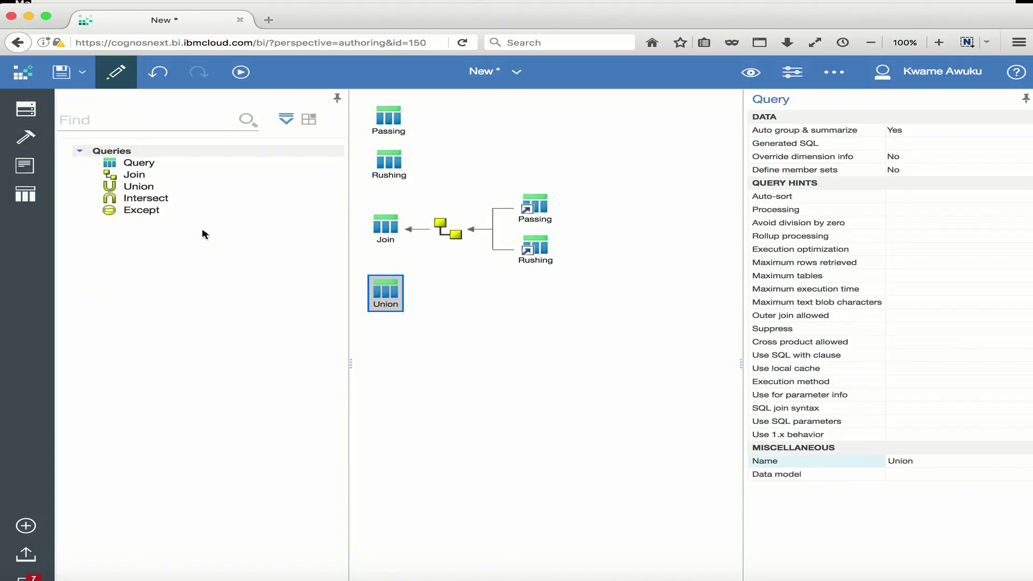
pyautogui.moveTo(139, 186); pyautogui.dragTo(420, 293)
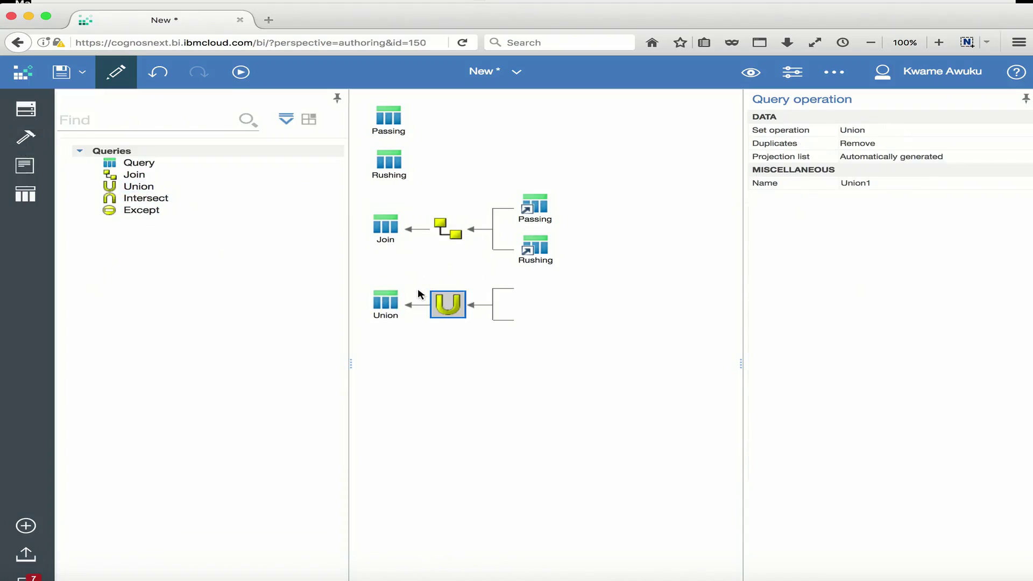
pyautogui.moveTo(389, 116); pyautogui.dragTo(564, 300)
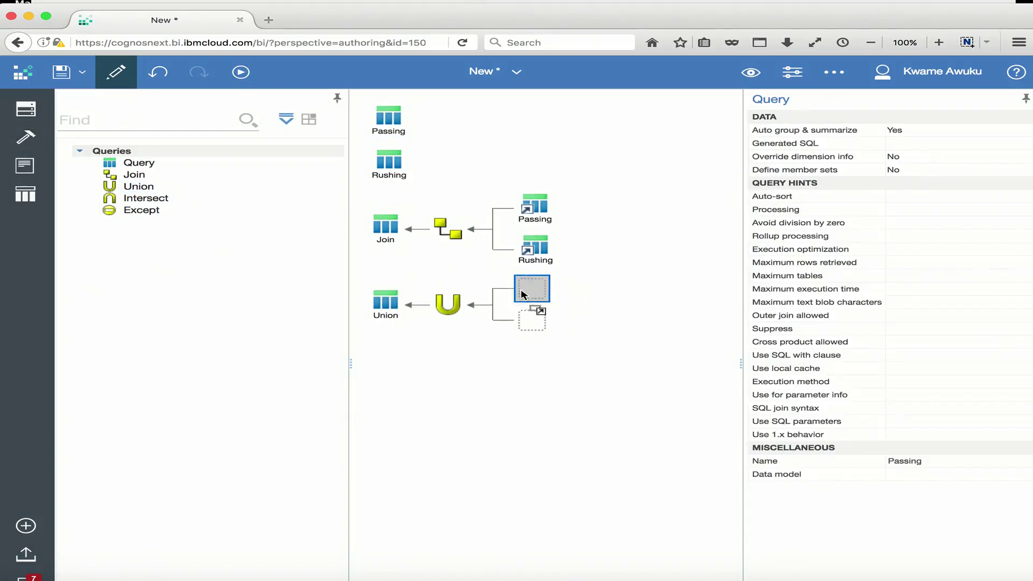
pyautogui.moveTo(389, 160); pyautogui.dragTo(540, 334)
pyautogui.moveTo(541, 333); pyautogui.dragTo(540, 334)
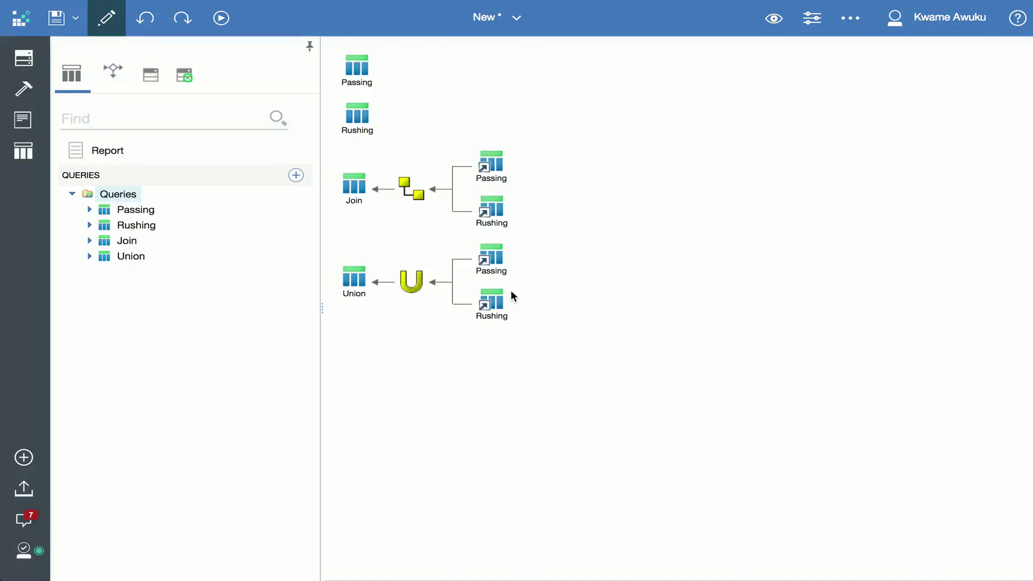
# Step: Add Teams, Passing Yards and Yards Type from Union1 to the Union query's data items
pyautogui.click(352, 282)
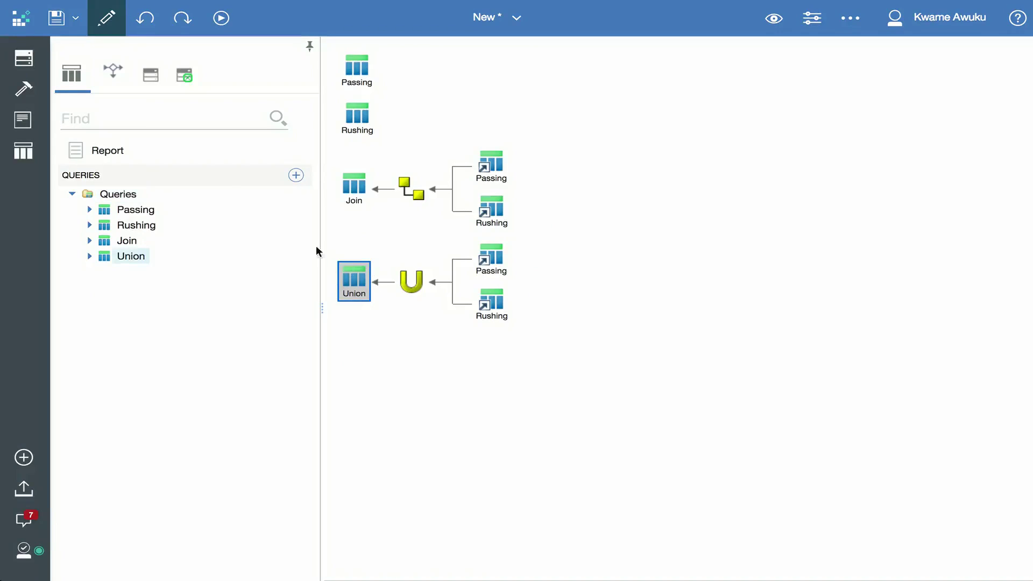
pyautogui.click(24, 61)
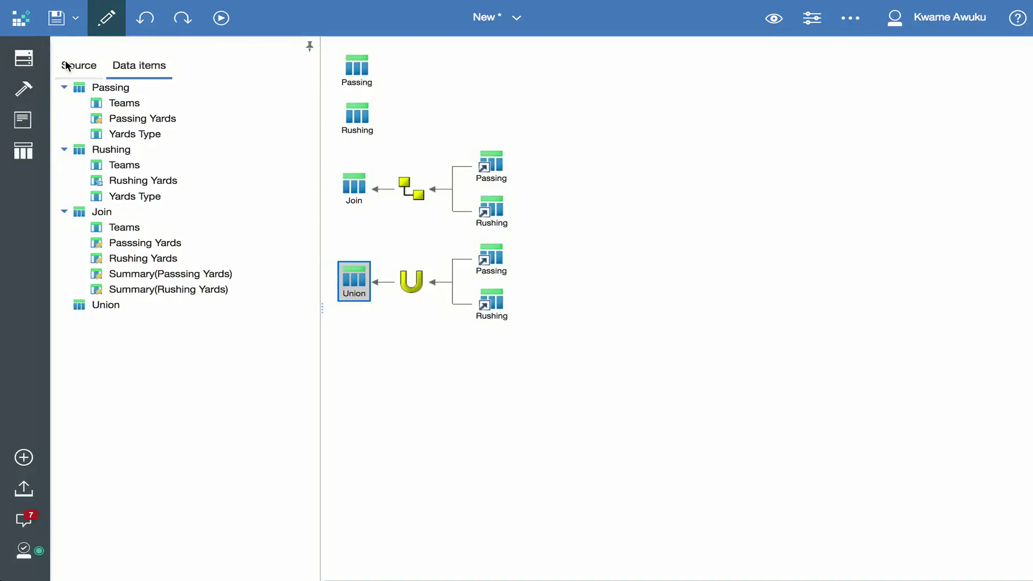
pyautogui.click(68, 65)
pyautogui.doubleClick(363, 283)
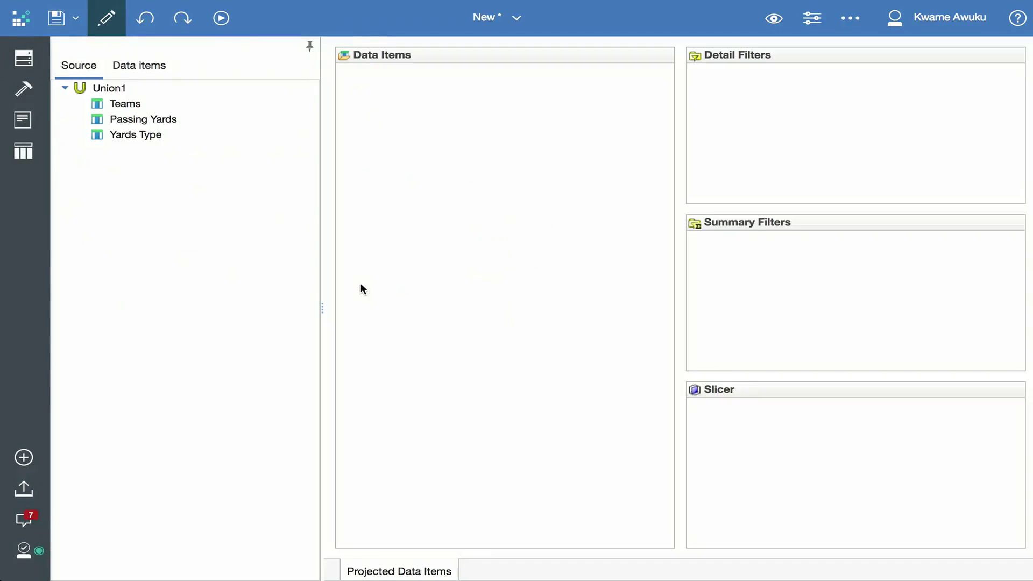
pyautogui.moveTo(129, 105); pyautogui.dragTo(498, 140)
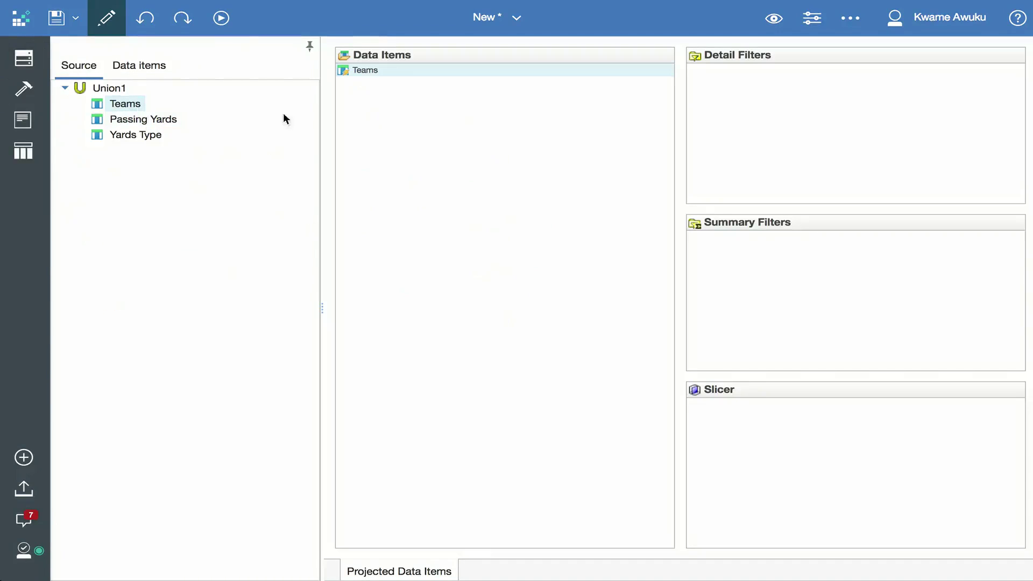
pyautogui.keyDown('shift'); pyautogui.click(161, 134); pyautogui.keyUp('shift')
pyautogui.moveTo(161, 135); pyautogui.dragTo(403, 86)
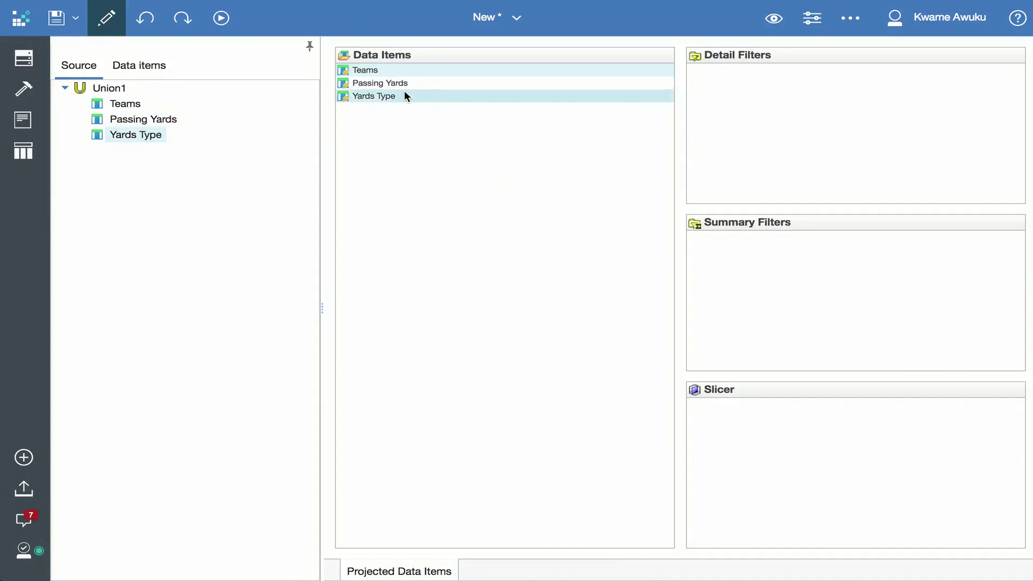
# Step: Set the detail and summary aggregation of all three Union query data items to None
pyautogui.click(821, 20)
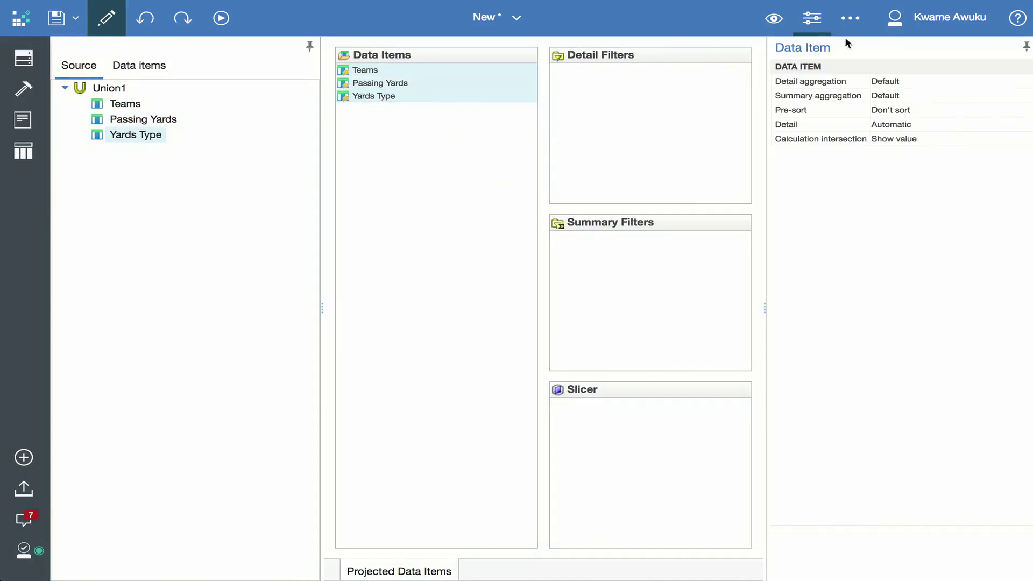
pyautogui.click(945, 95)
pyautogui.click(943, 83)
pyautogui.click(427, 108)
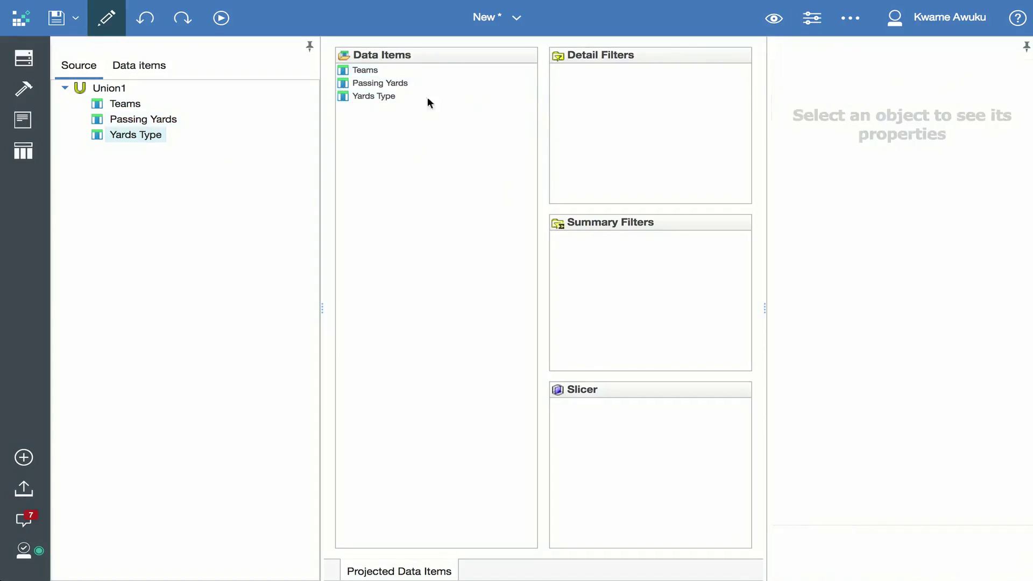
# Step: Rename the Union query's Passing Yards data item as Yards
pyautogui.click(388, 83)
pyautogui.doubleClick(909, 98)
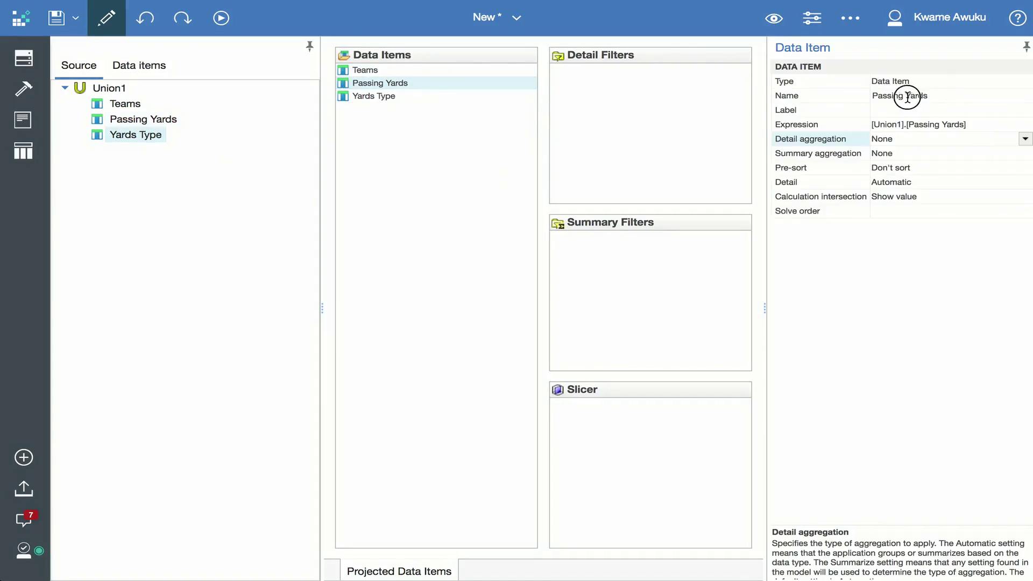
pyautogui.press('BackSpace')
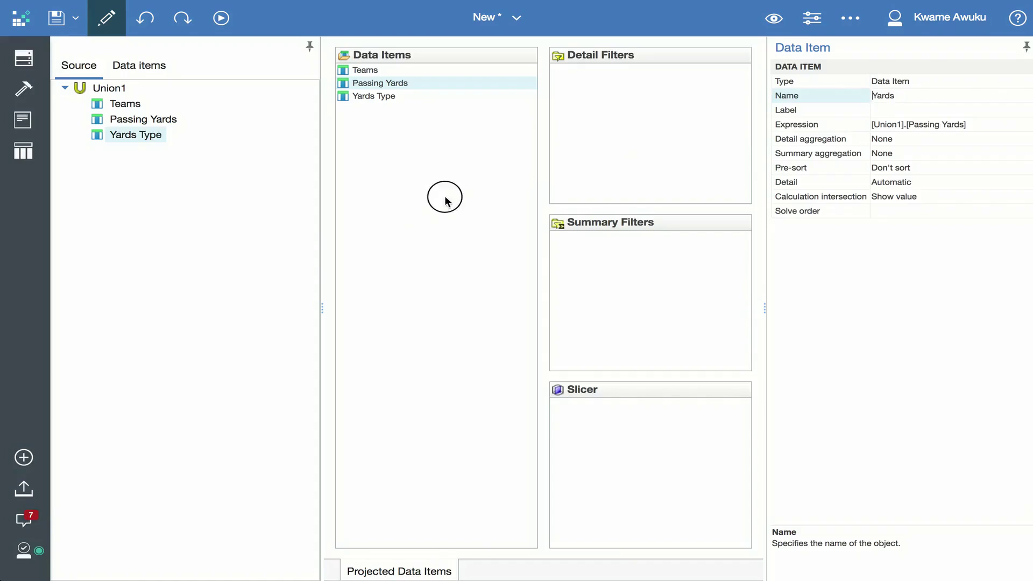
pyautogui.click(445, 194)
# Step: Insert a list named List2 below the Report 2 - Union heading on Page1, based on the Union query
pyautogui.click(23, 119)
pyautogui.click(128, 153)
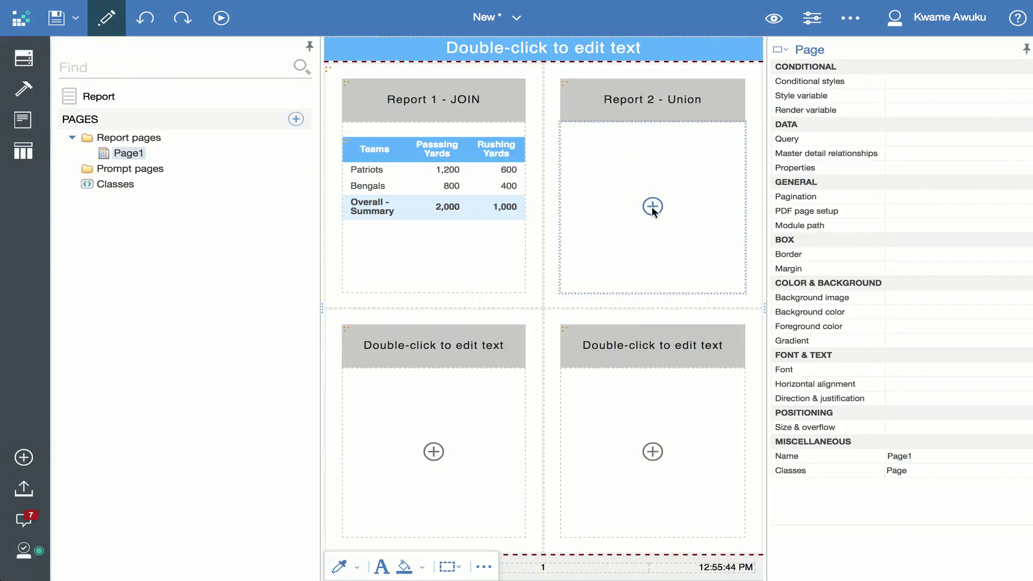
pyautogui.click(653, 209)
pyautogui.click(596, 214)
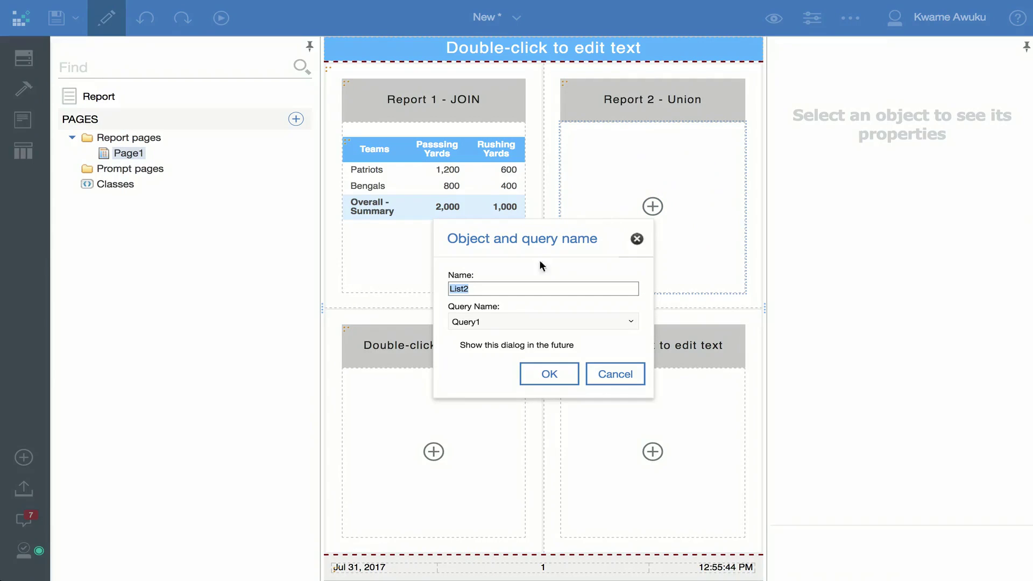
pyautogui.click(636, 325)
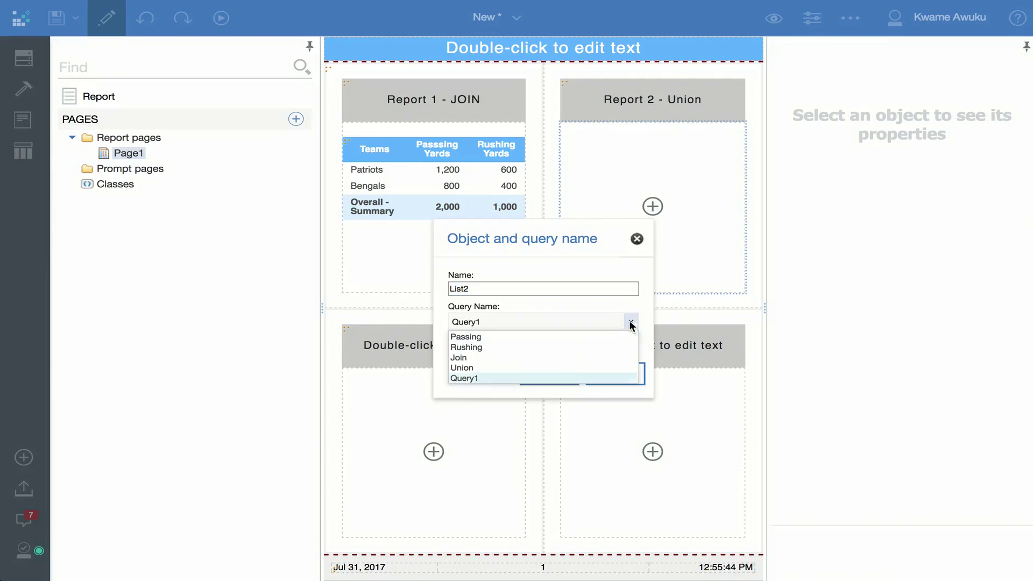
pyautogui.click(536, 368)
pyautogui.click(549, 374)
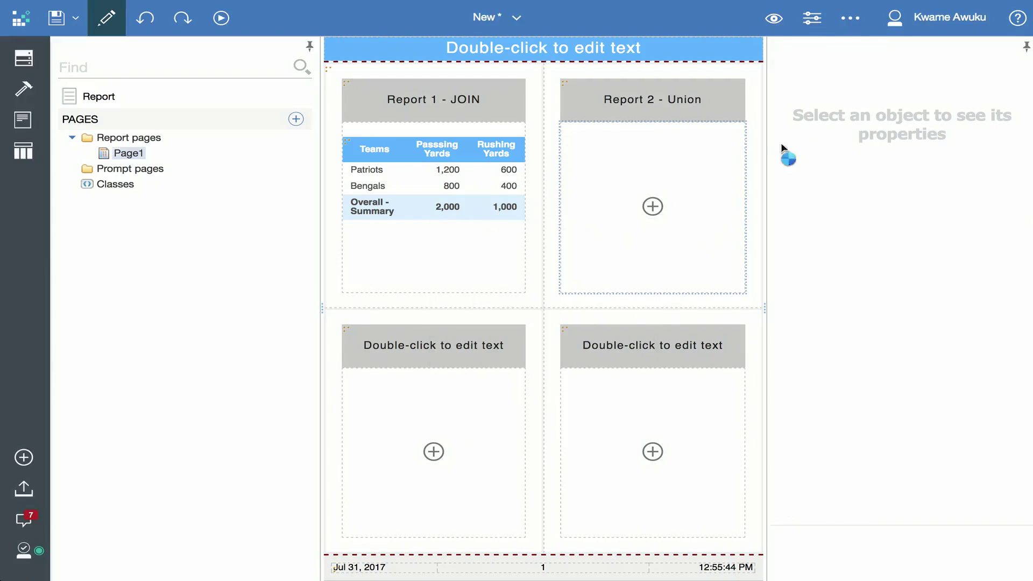
pyautogui.click(812, 18)
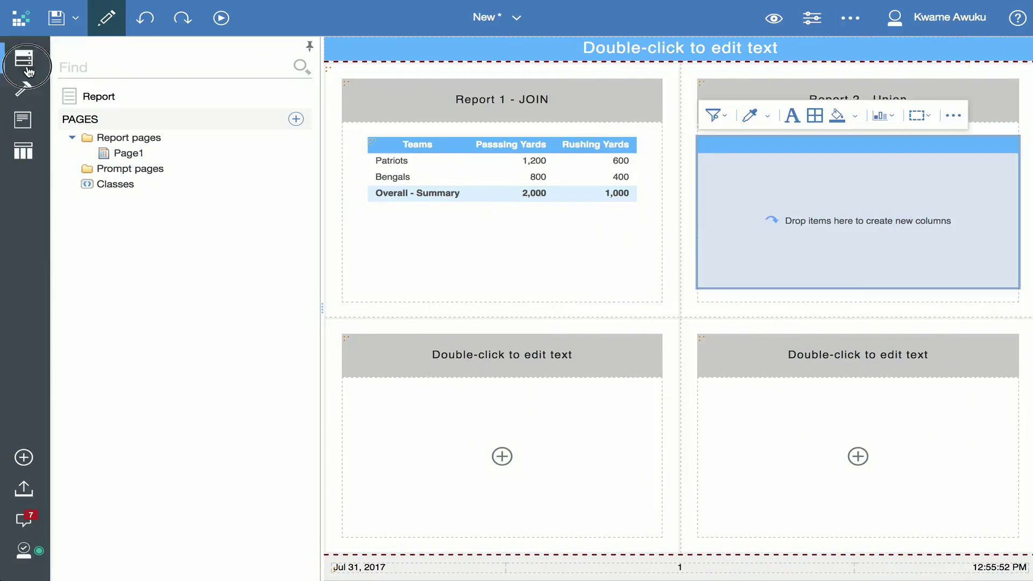
# Step: Fill the Report 2 - Union list with the Union query's Teams, Yards Type and Yards columns, in that order
pyautogui.click(23, 57)
pyautogui.click(134, 63)
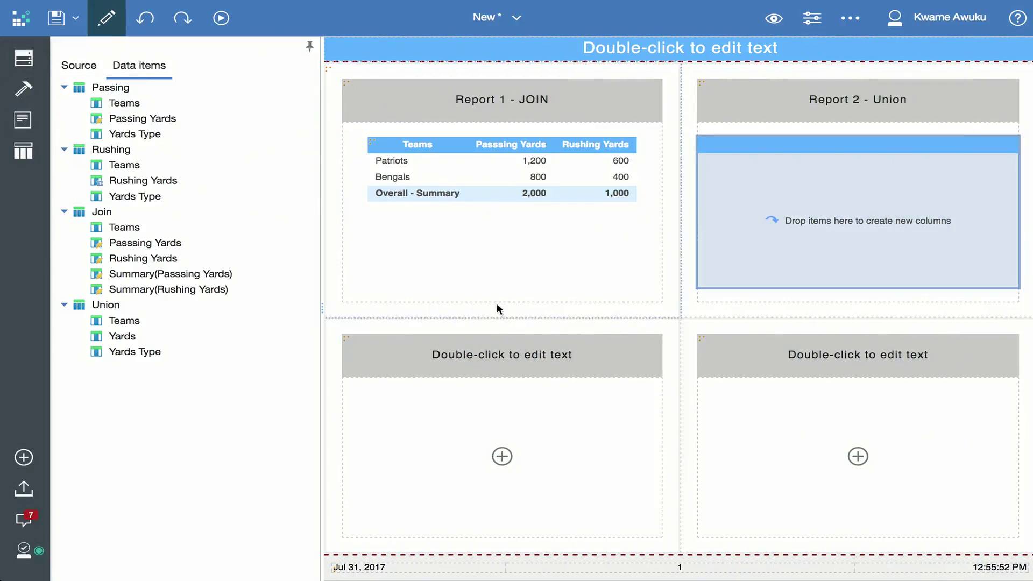
pyautogui.moveTo(124, 321); pyautogui.dragTo(207, 318)
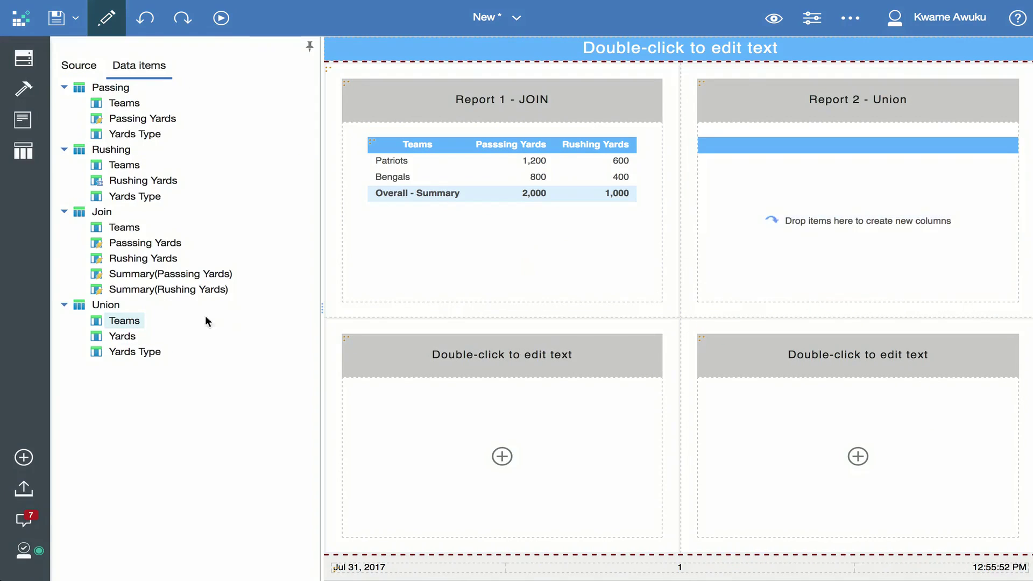
pyautogui.keyDown('ctrl'); pyautogui.click(122, 336); pyautogui.keyUp('ctrl')
pyautogui.keyDown('ctrl'); pyautogui.click(135, 351); pyautogui.keyUp('ctrl')
pyautogui.moveTo(135, 351); pyautogui.dragTo(710, 186)
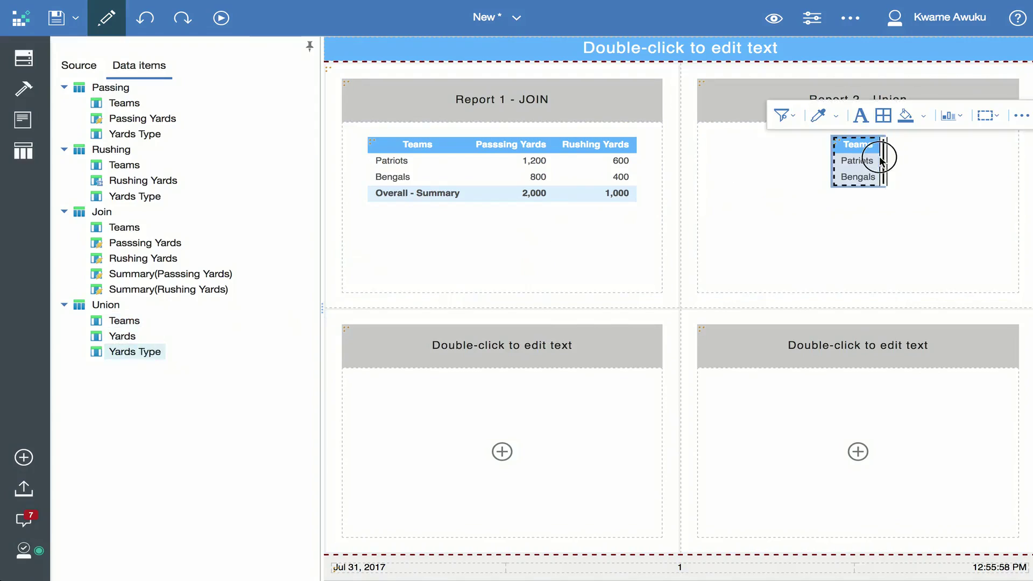
pyautogui.moveTo(120, 336)
pyautogui.mouseDown()
pyautogui.moveTo(795, 203)
pyautogui.moveTo(889, 172)
pyautogui.mouseUp()
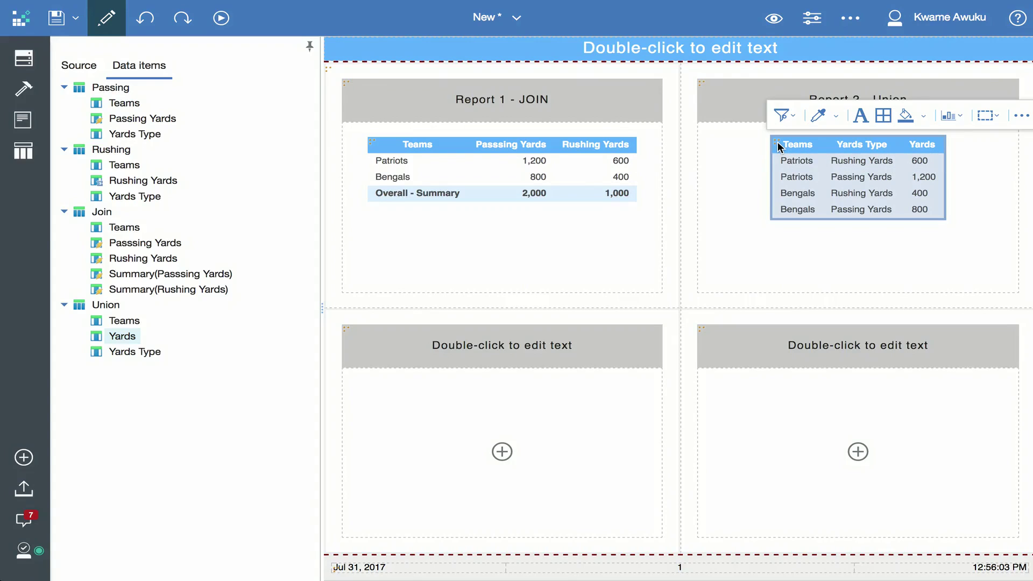
# Step: Examine the Yards Type expressions in the Rushing and Passing queries, leaving them unedited, and return to Page1
pyautogui.click(35, 164)
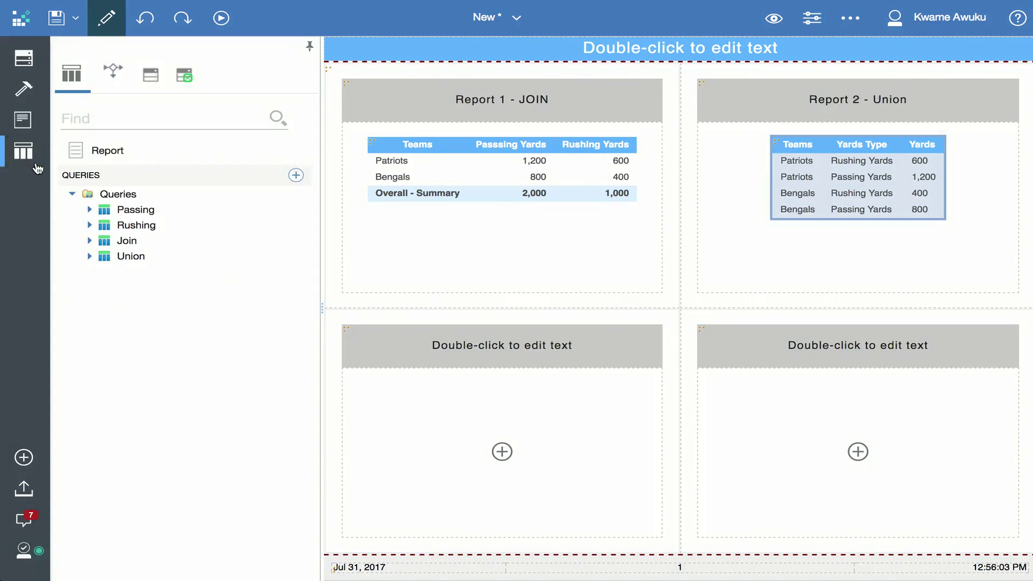
pyautogui.doubleClick(130, 225)
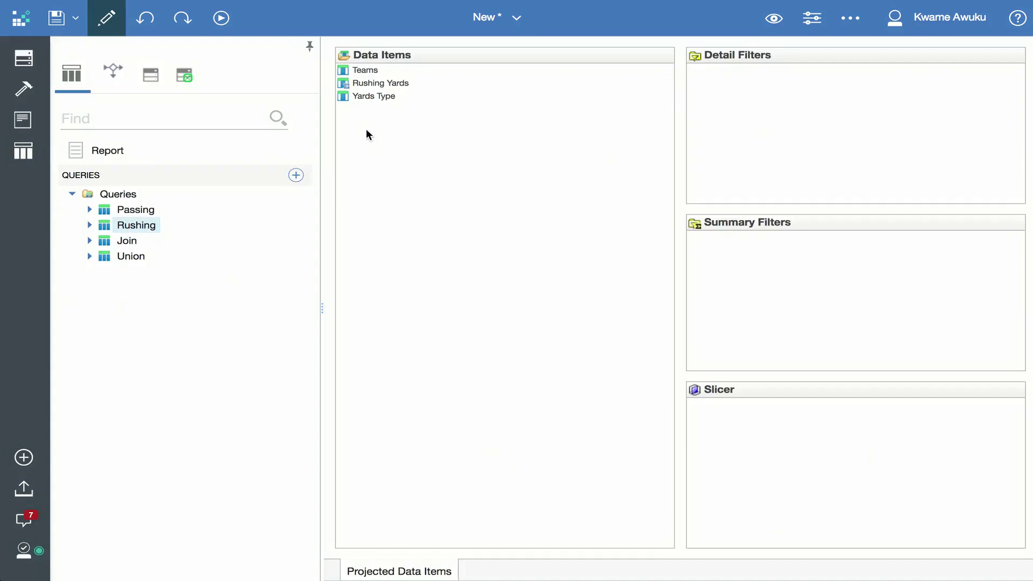
pyautogui.click(372, 83)
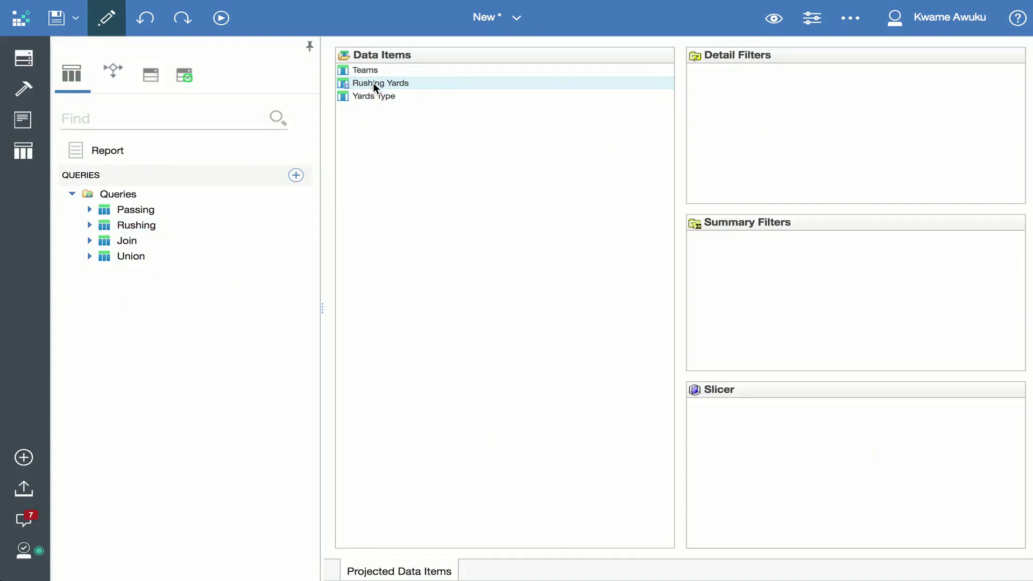
pyautogui.doubleClick(374, 96)
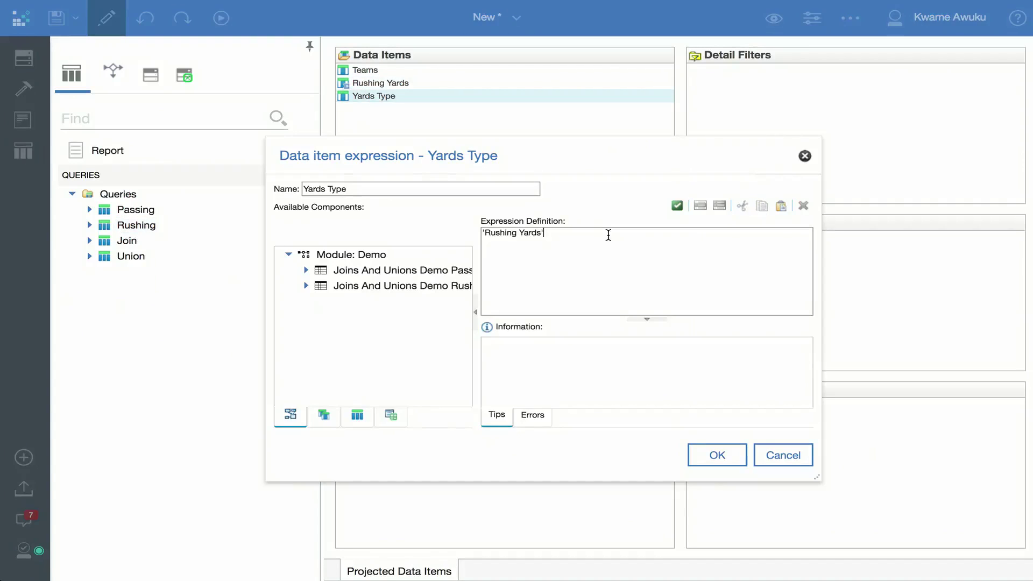
pyautogui.click(781, 455)
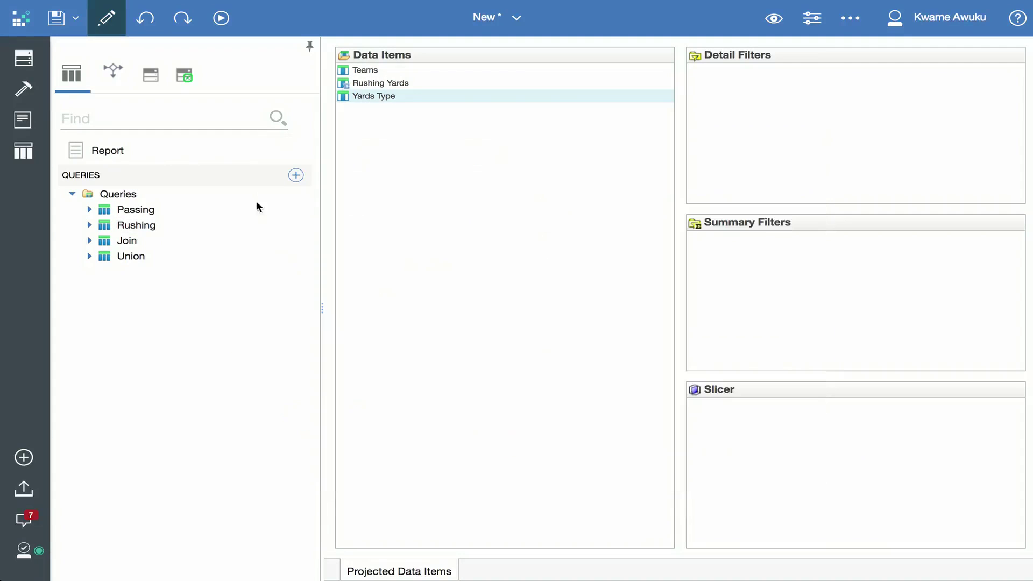
pyautogui.click(141, 212)
pyautogui.doubleClick(381, 96)
pyautogui.click(769, 455)
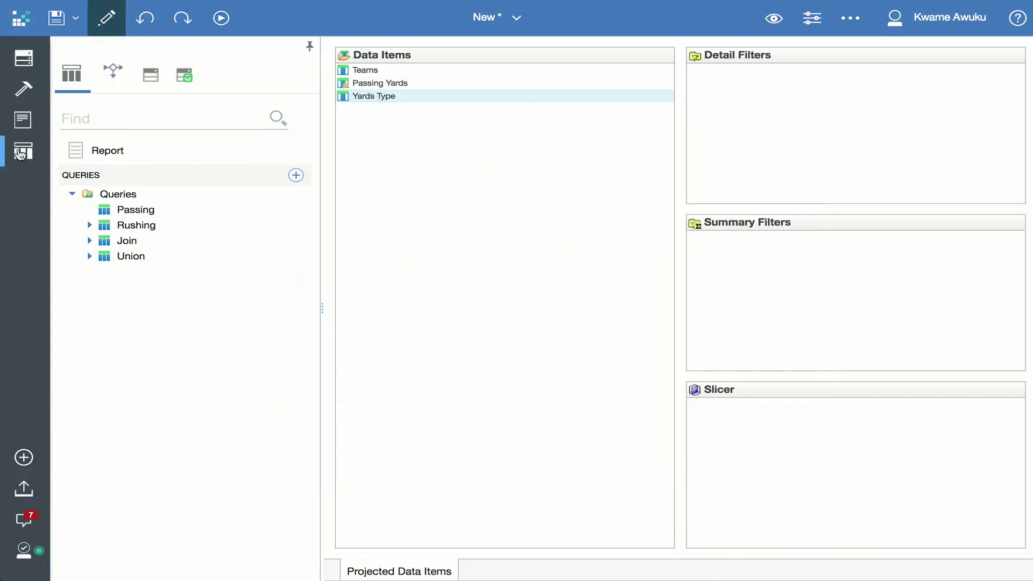
pyautogui.click(22, 120)
pyautogui.click(121, 155)
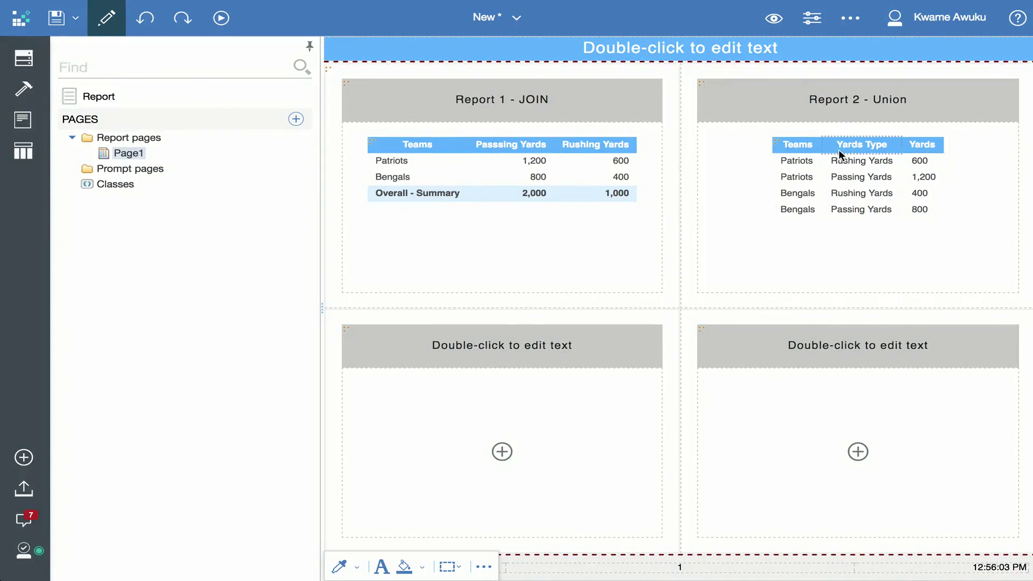
# Step: Group the Report 2 - Union list by Teams and add a Total summary for its Yards column
pyautogui.click(801, 160)
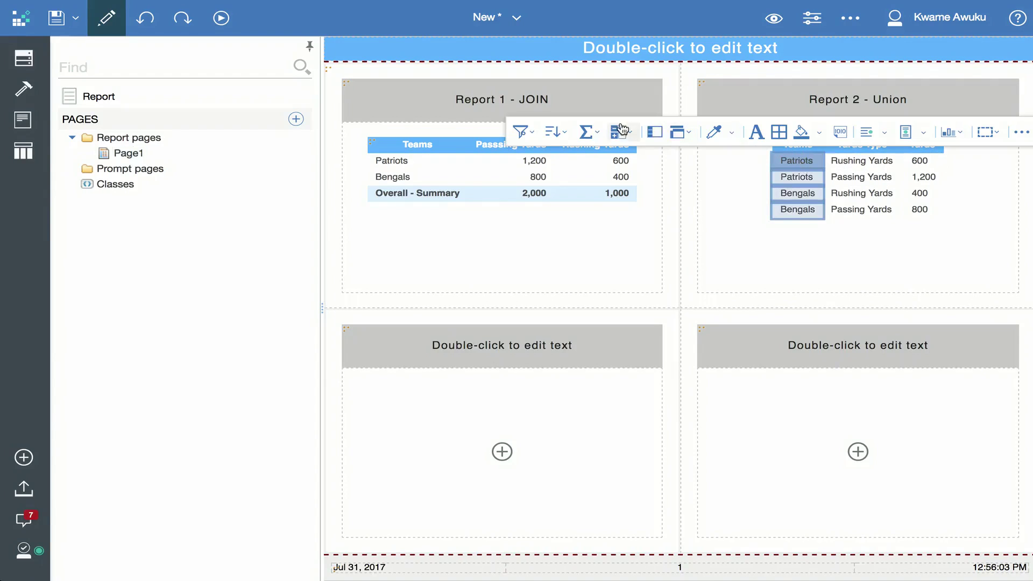
pyautogui.click(655, 132)
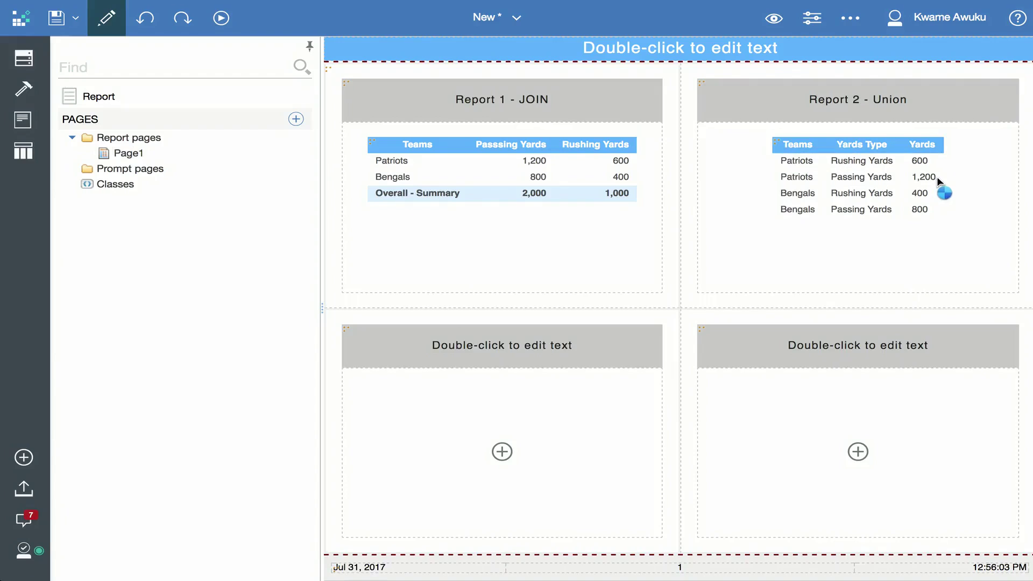
pyautogui.click(932, 170)
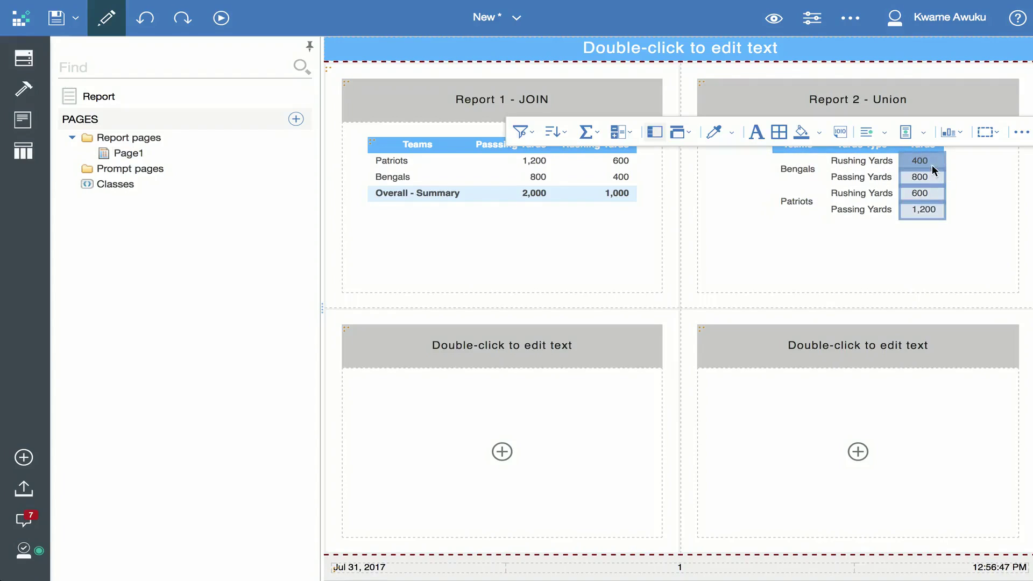
pyautogui.click(589, 131)
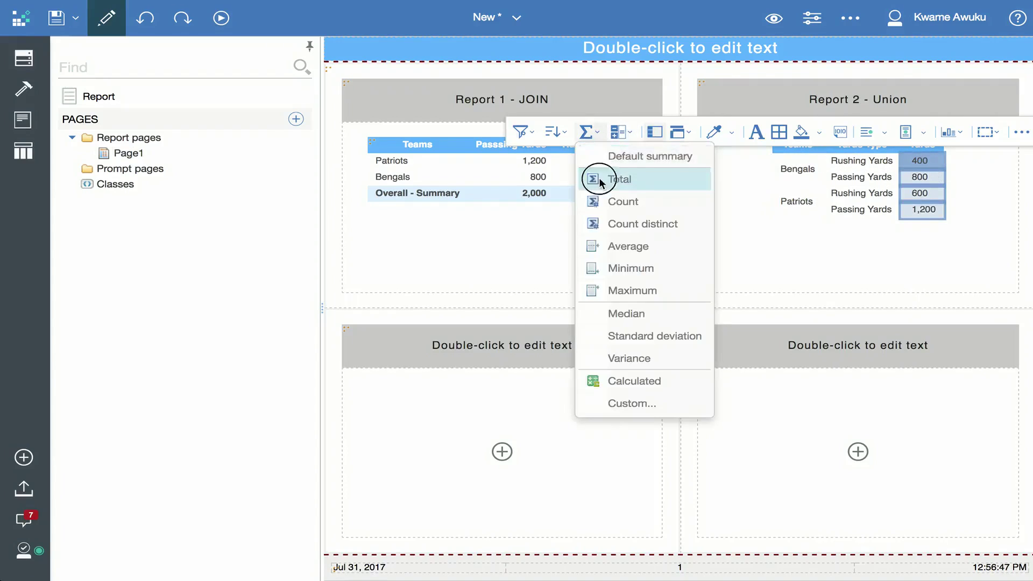
pyautogui.click(601, 181)
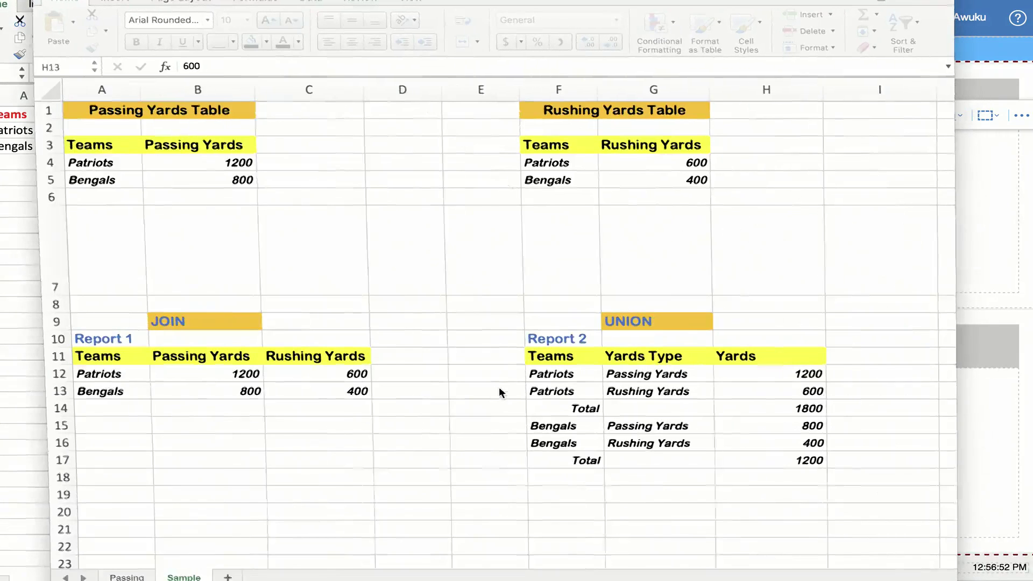
# Step: Switch to the Sample sheet in Excel and examine the Yards Type entries of the Report 2 union example
pyautogui.click(606, 375)
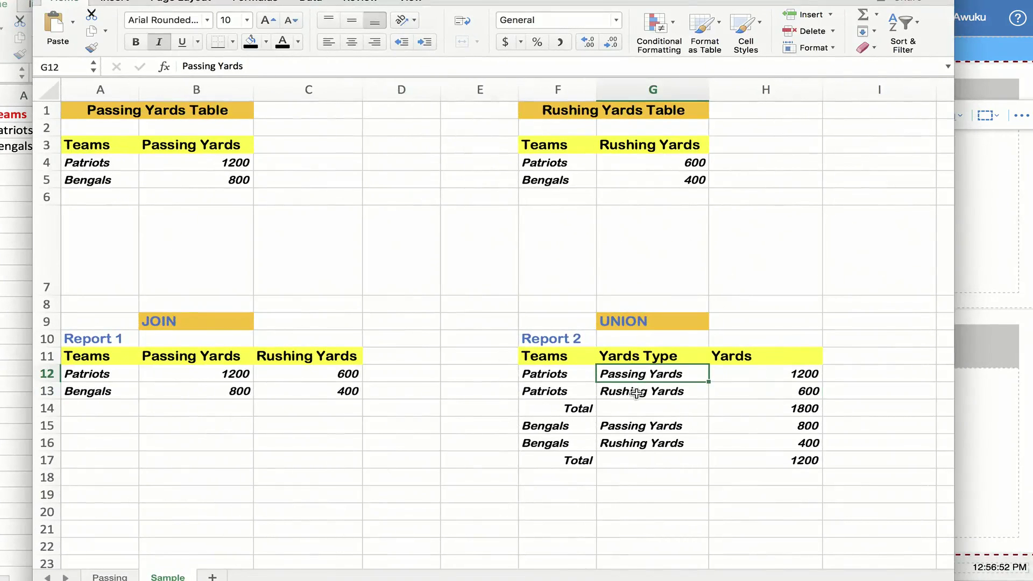